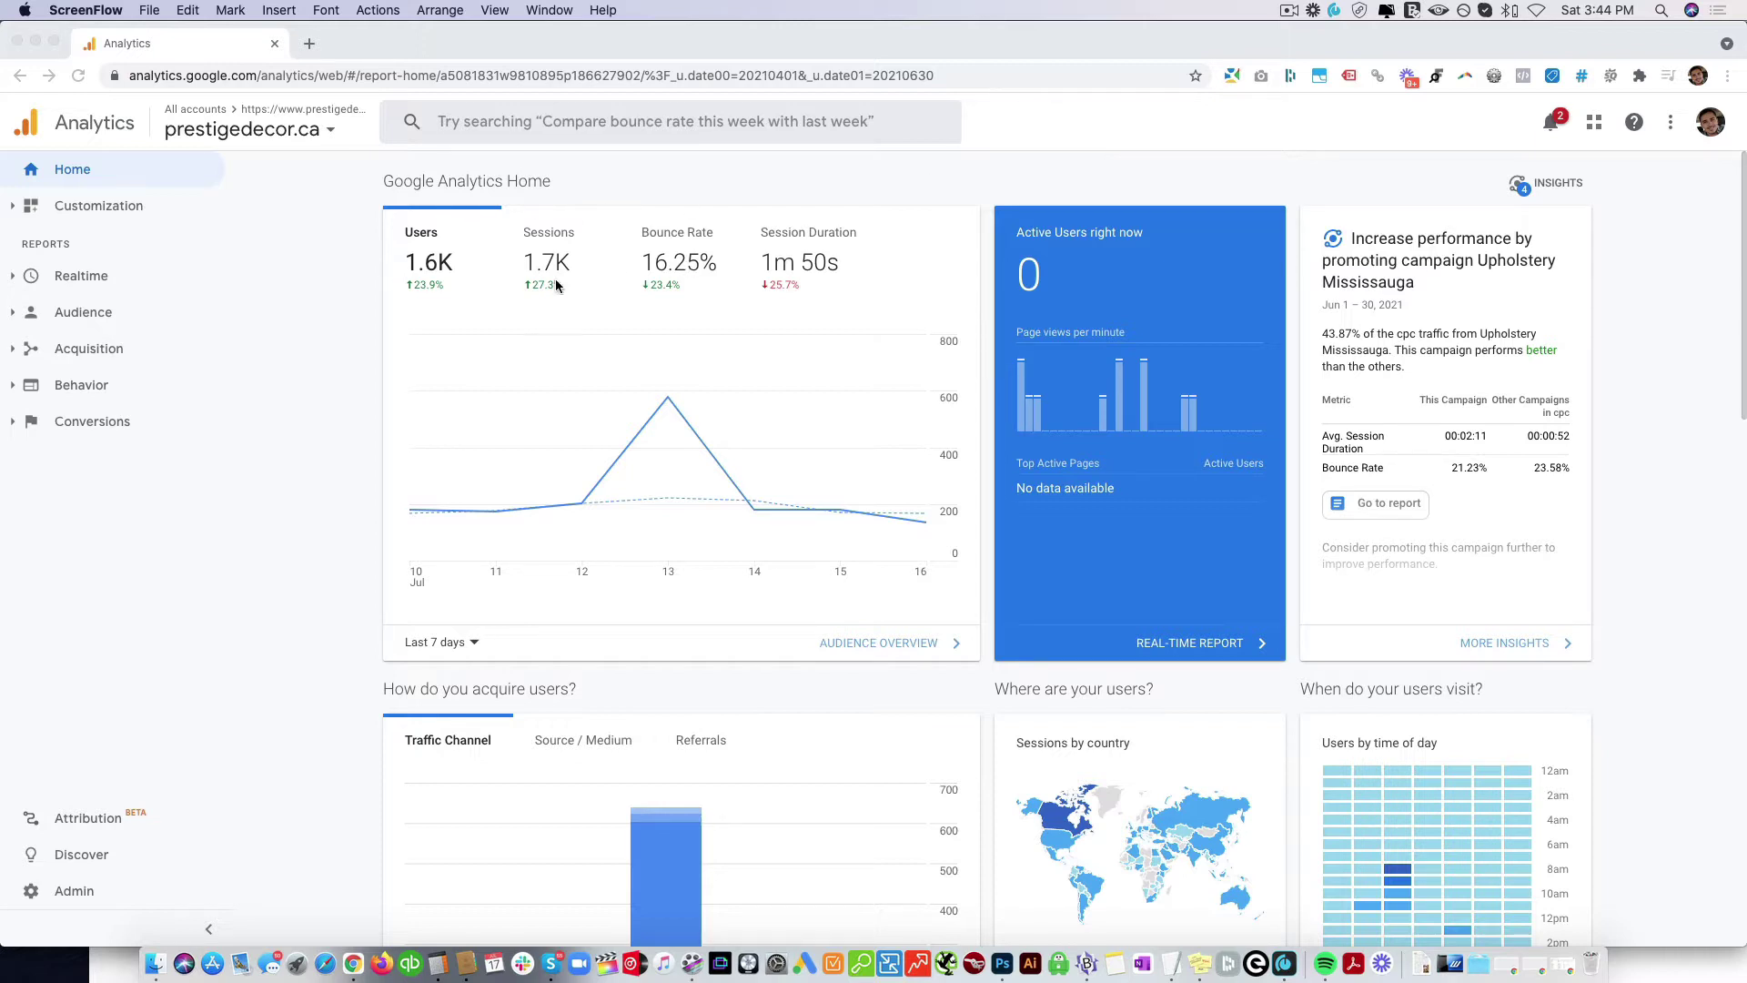
Open Behavior › Site Content › All Pages and check the Apr 1 – Jun 30, 2021 date range
left_click(23, 391)
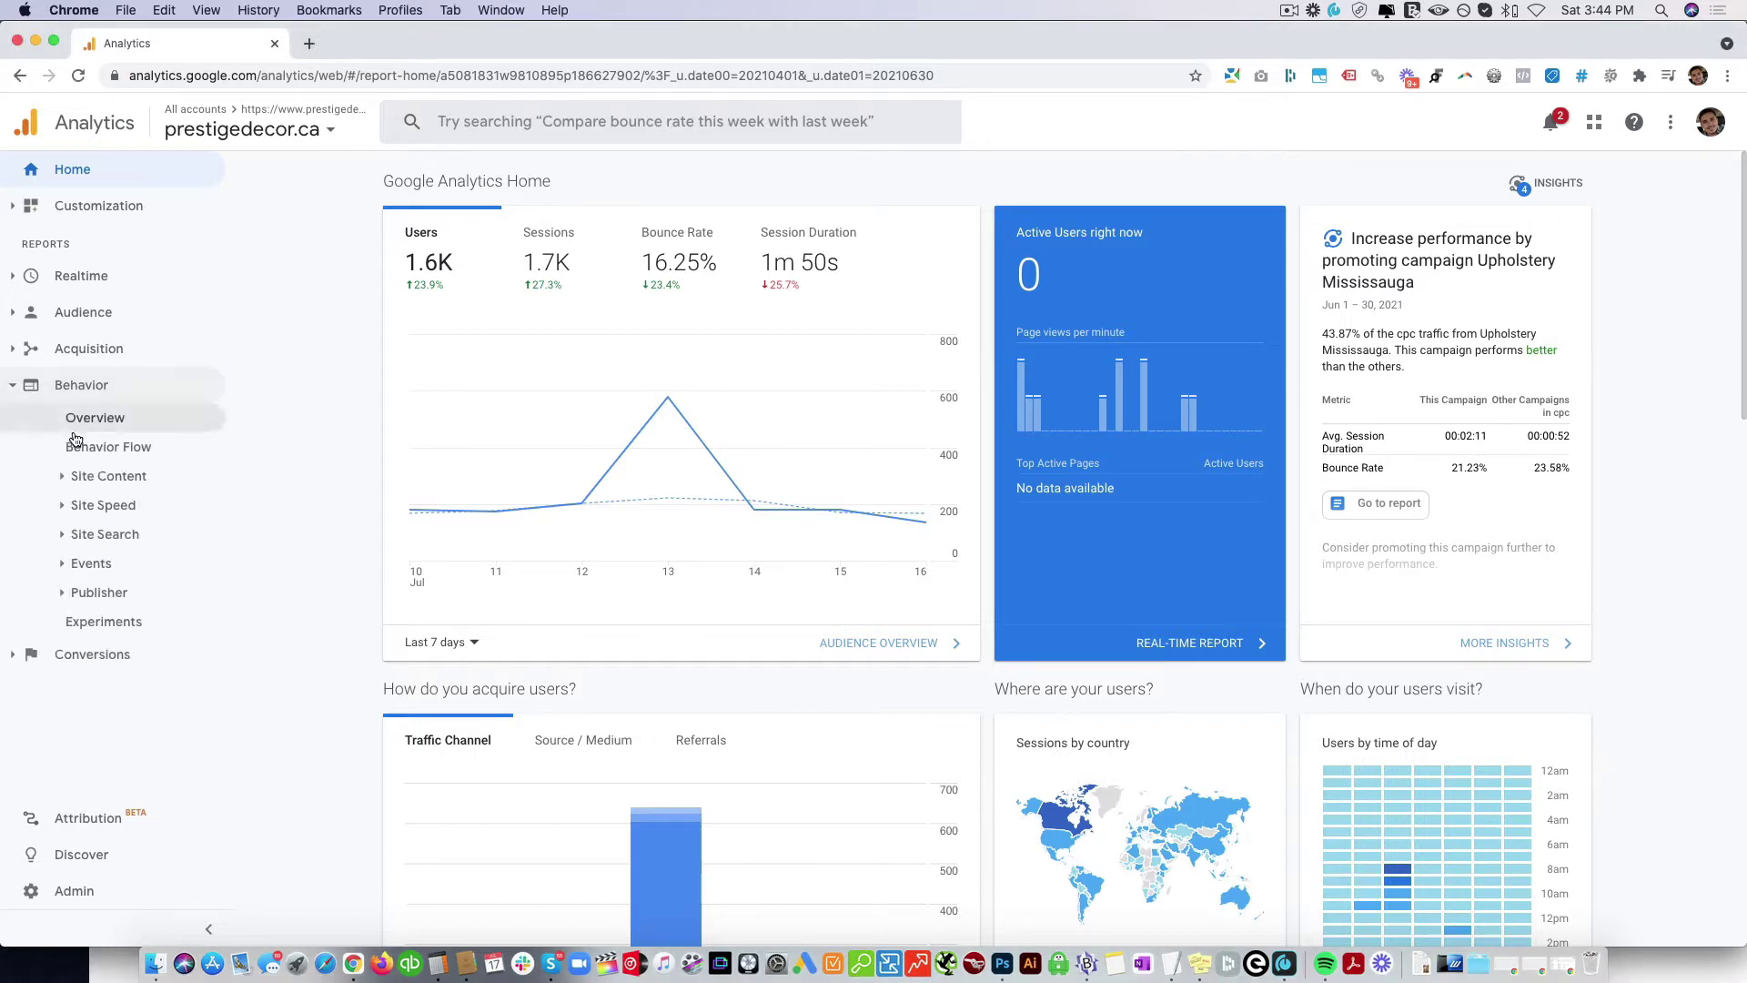
left_click(60, 479)
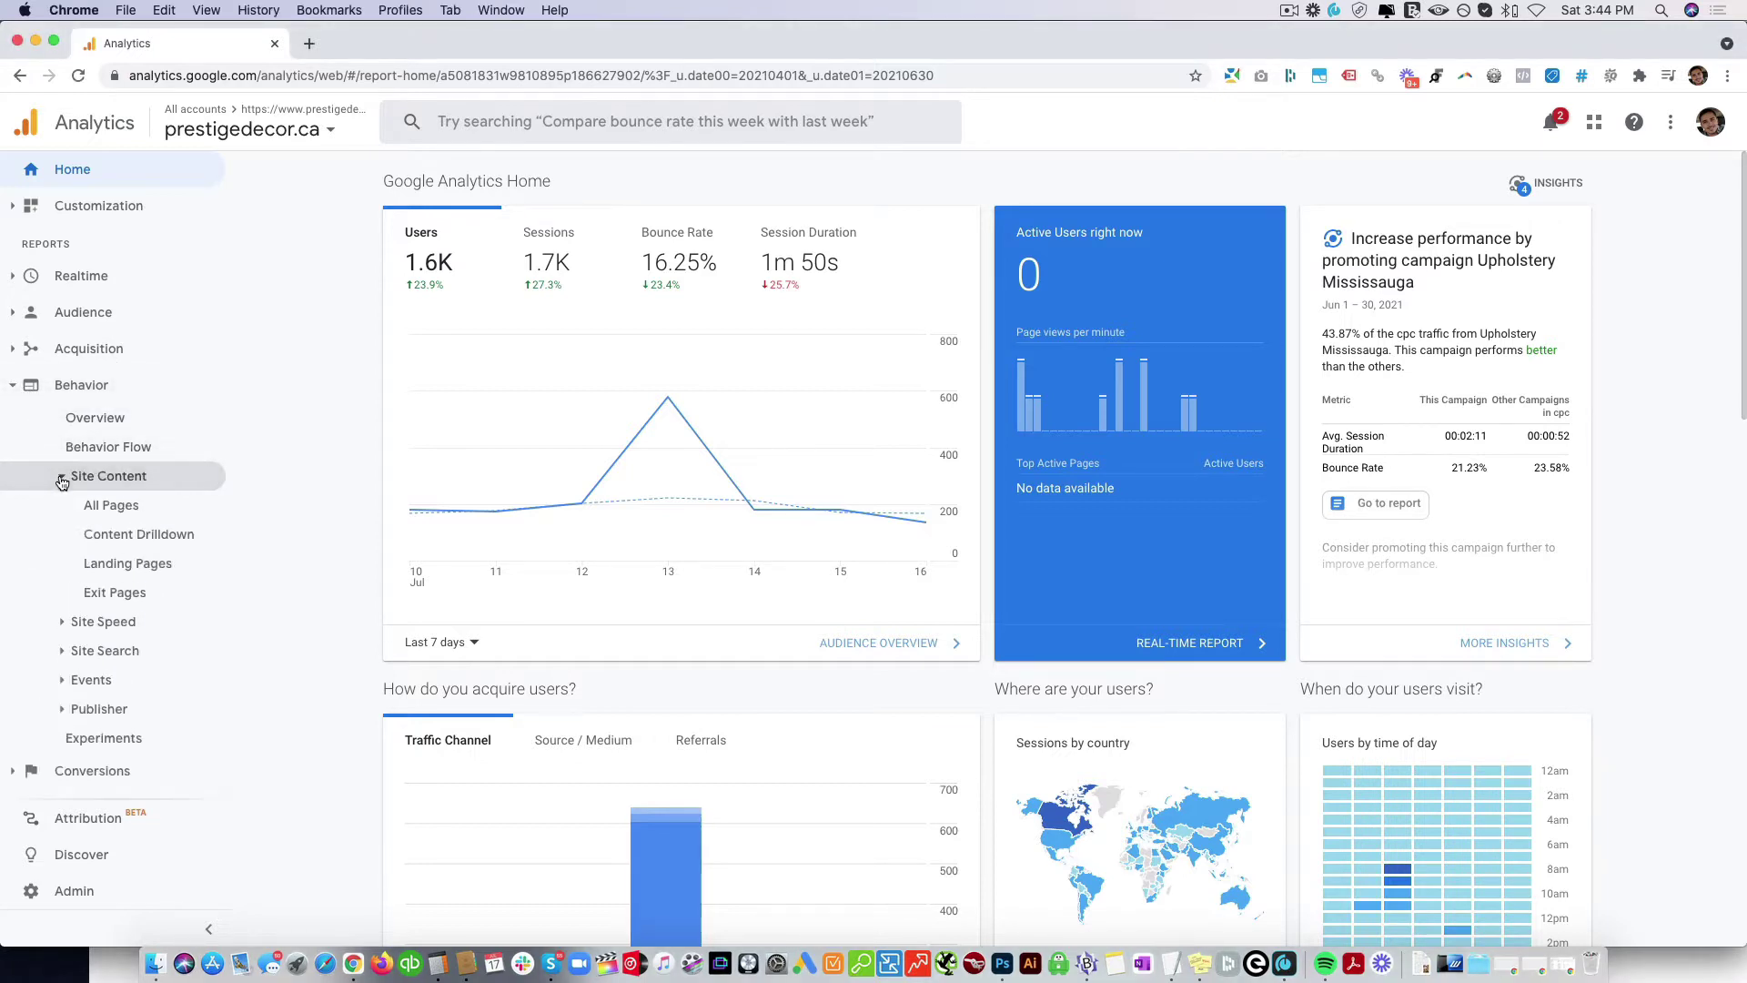
left_click(98, 507)
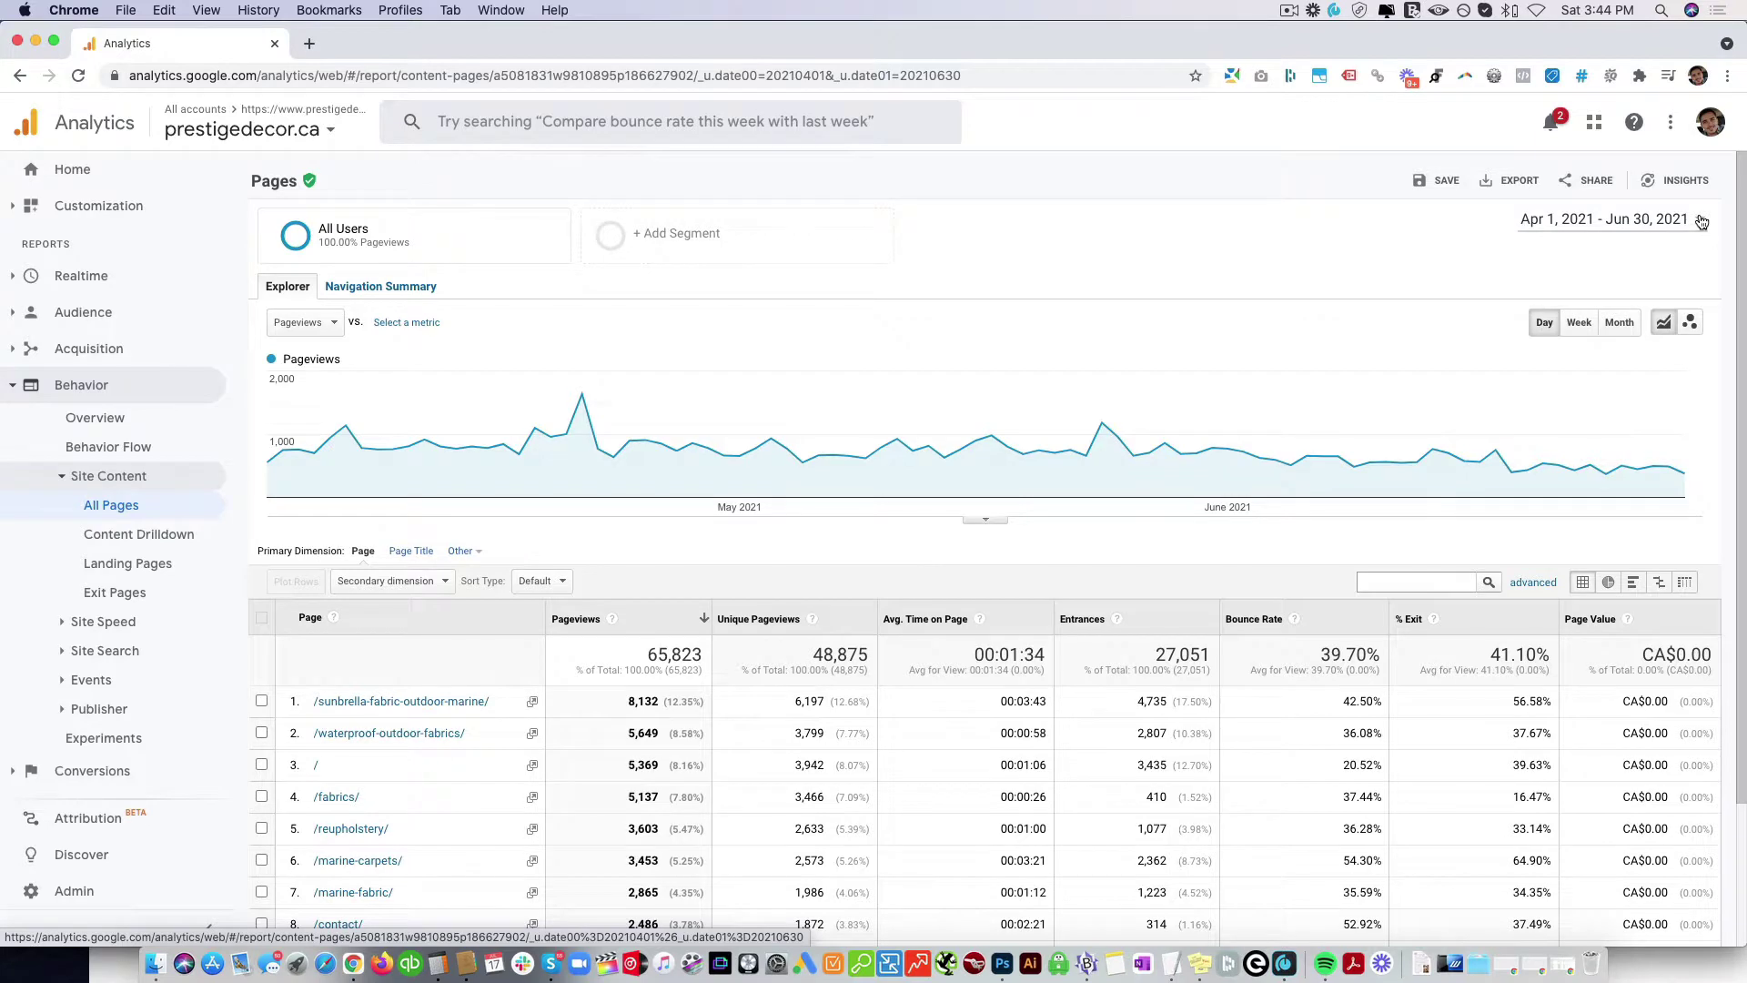
left_click(1700, 221)
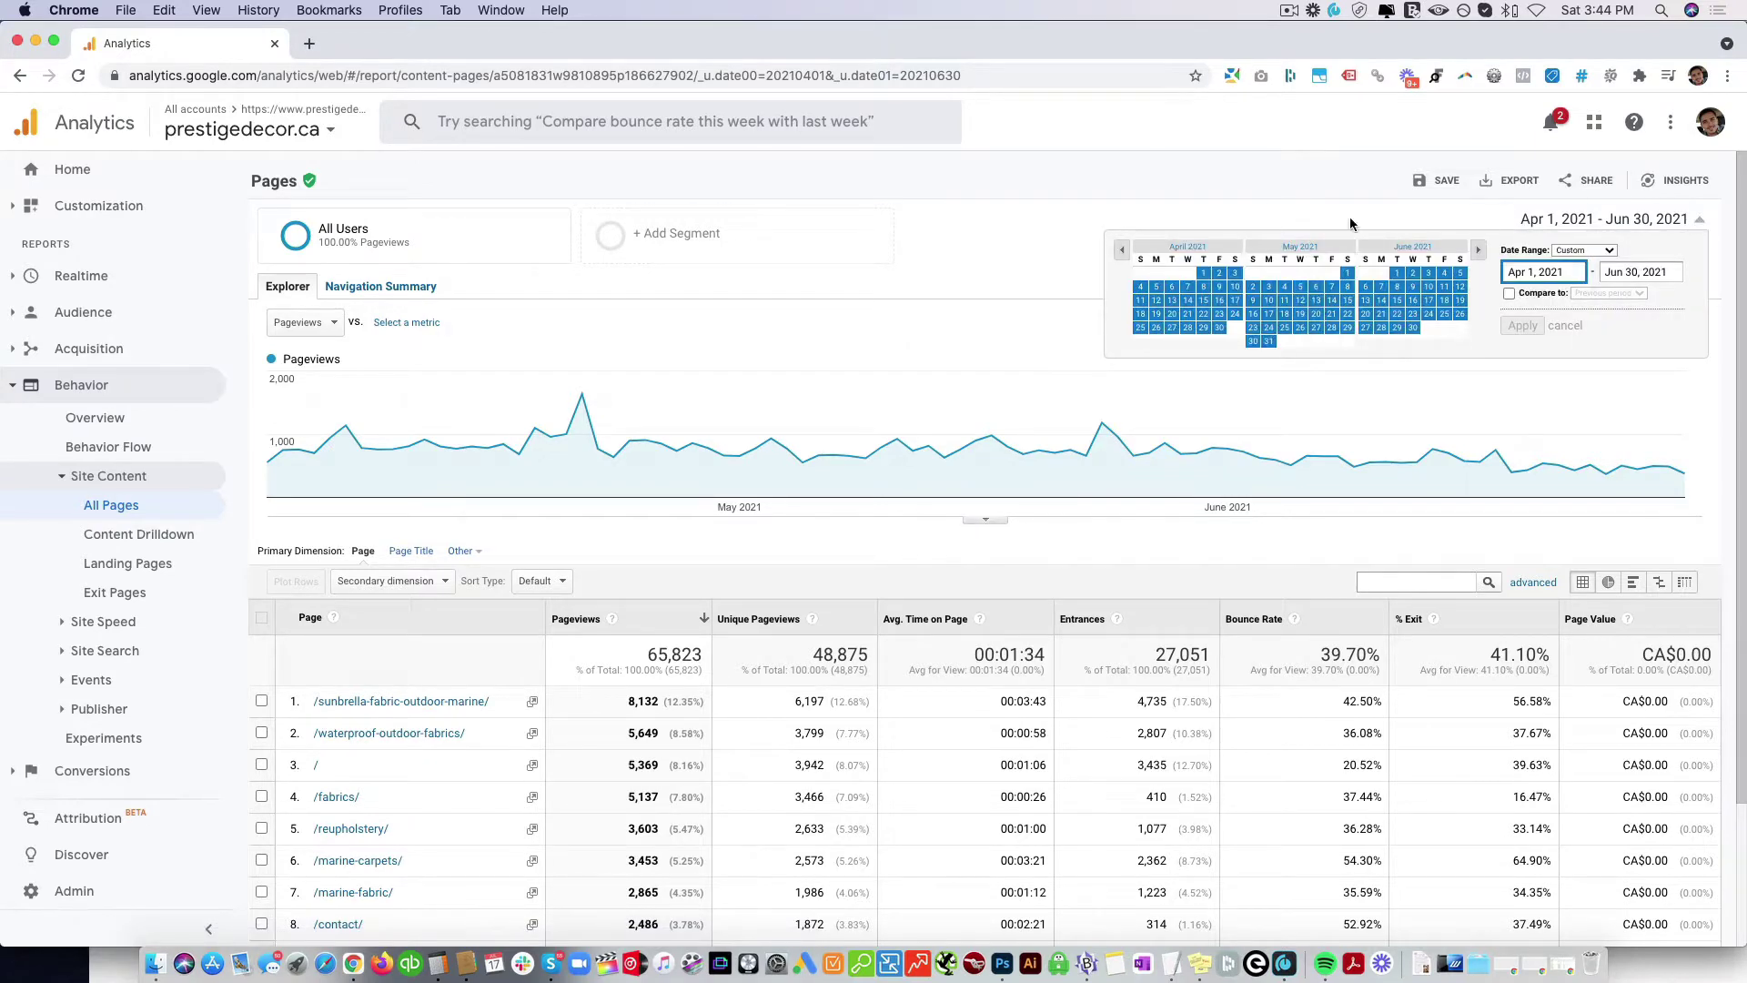
left_click(1170, 189)
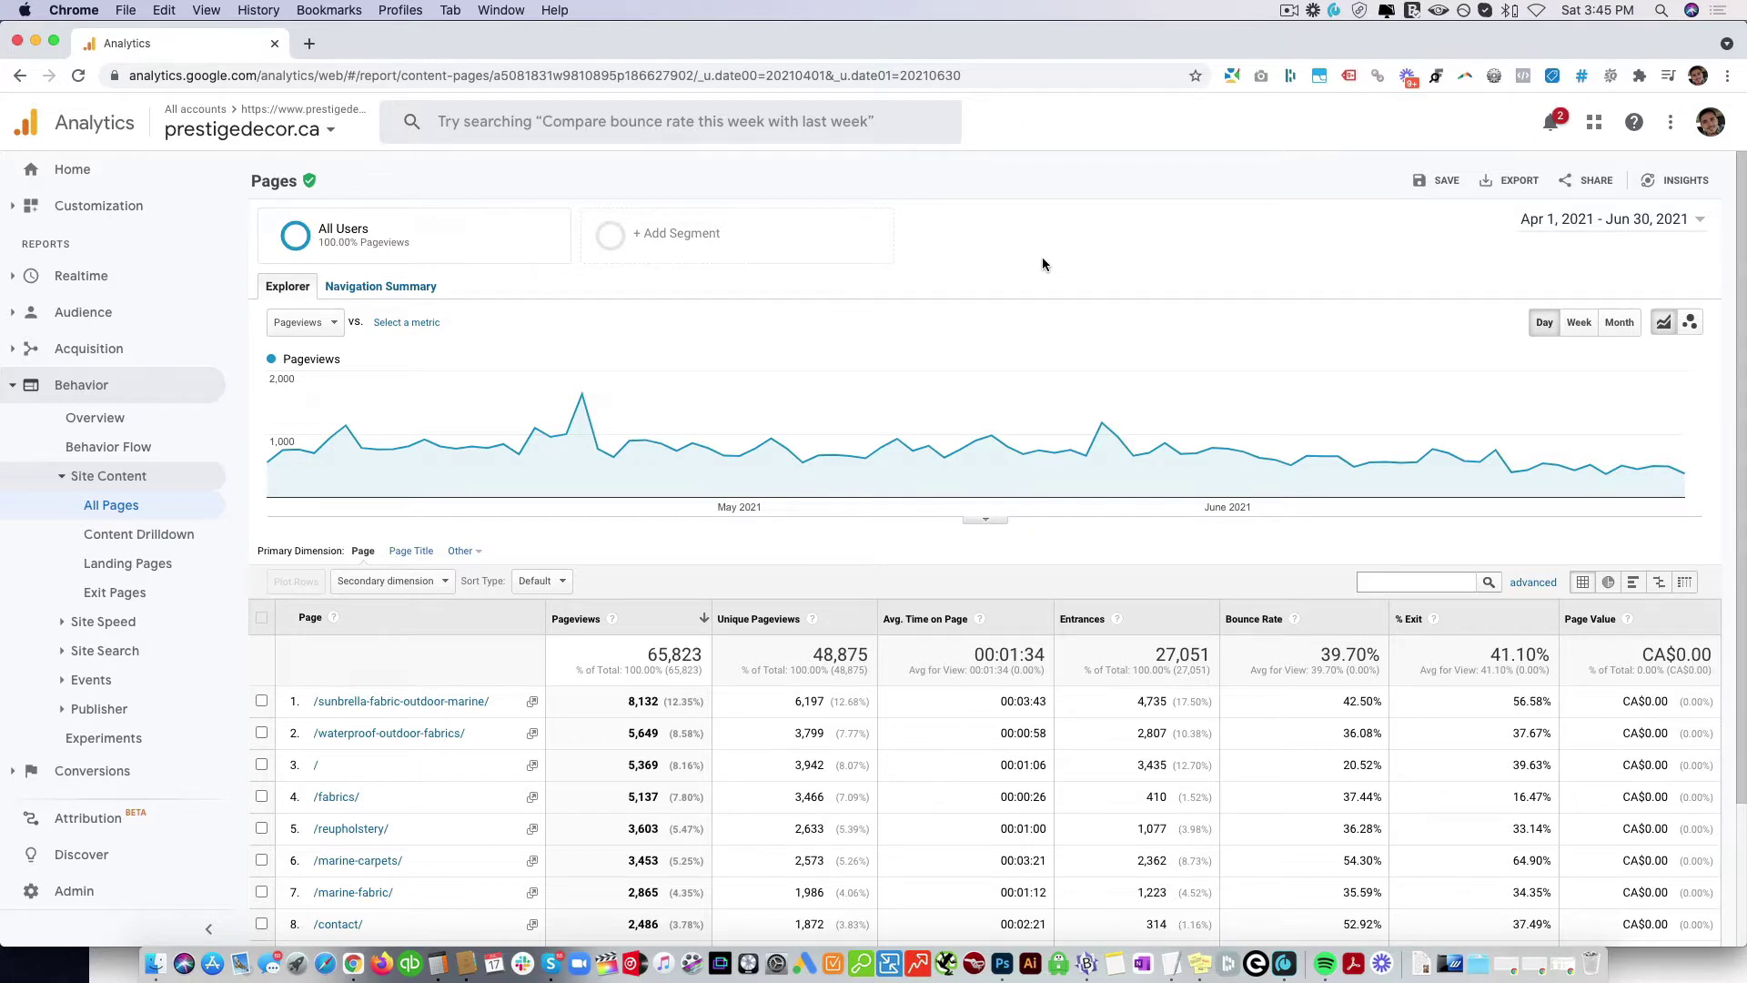
Set the All Pages table to show 100 rows
scroll(1041, 258, "down", 1)
scroll(1045, 256, "down", 2)
scroll(474, 628, "down", 1)
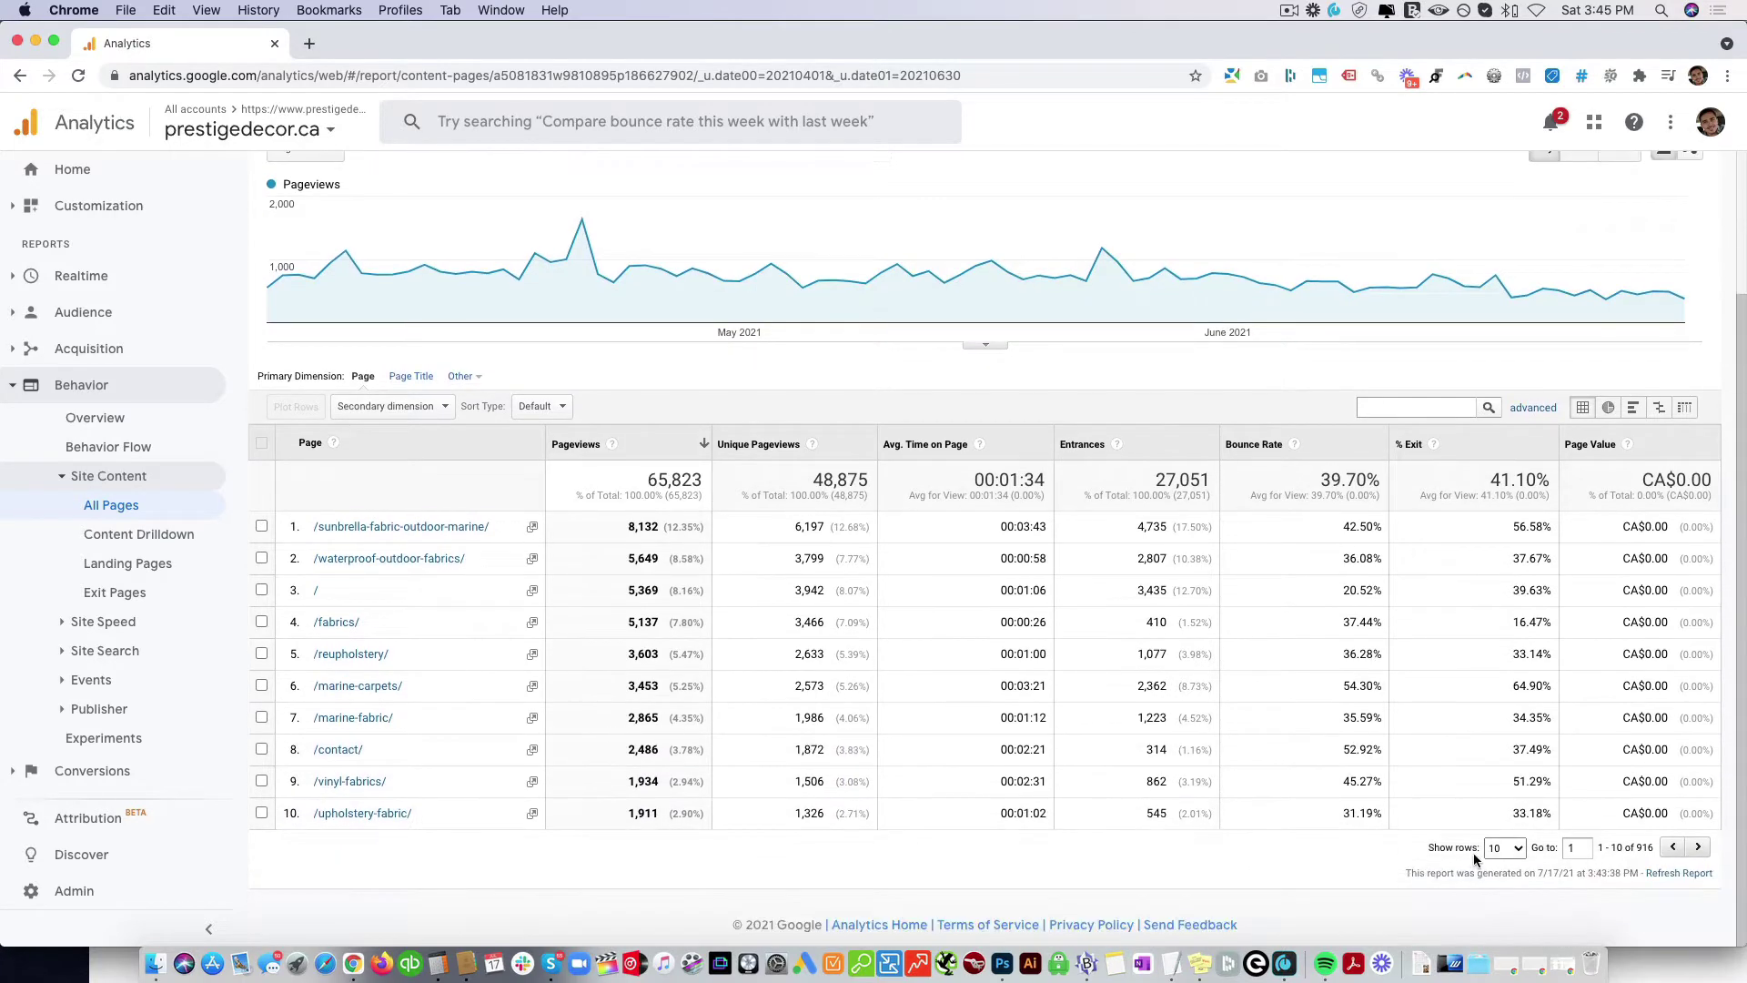
left_click(1506, 848)
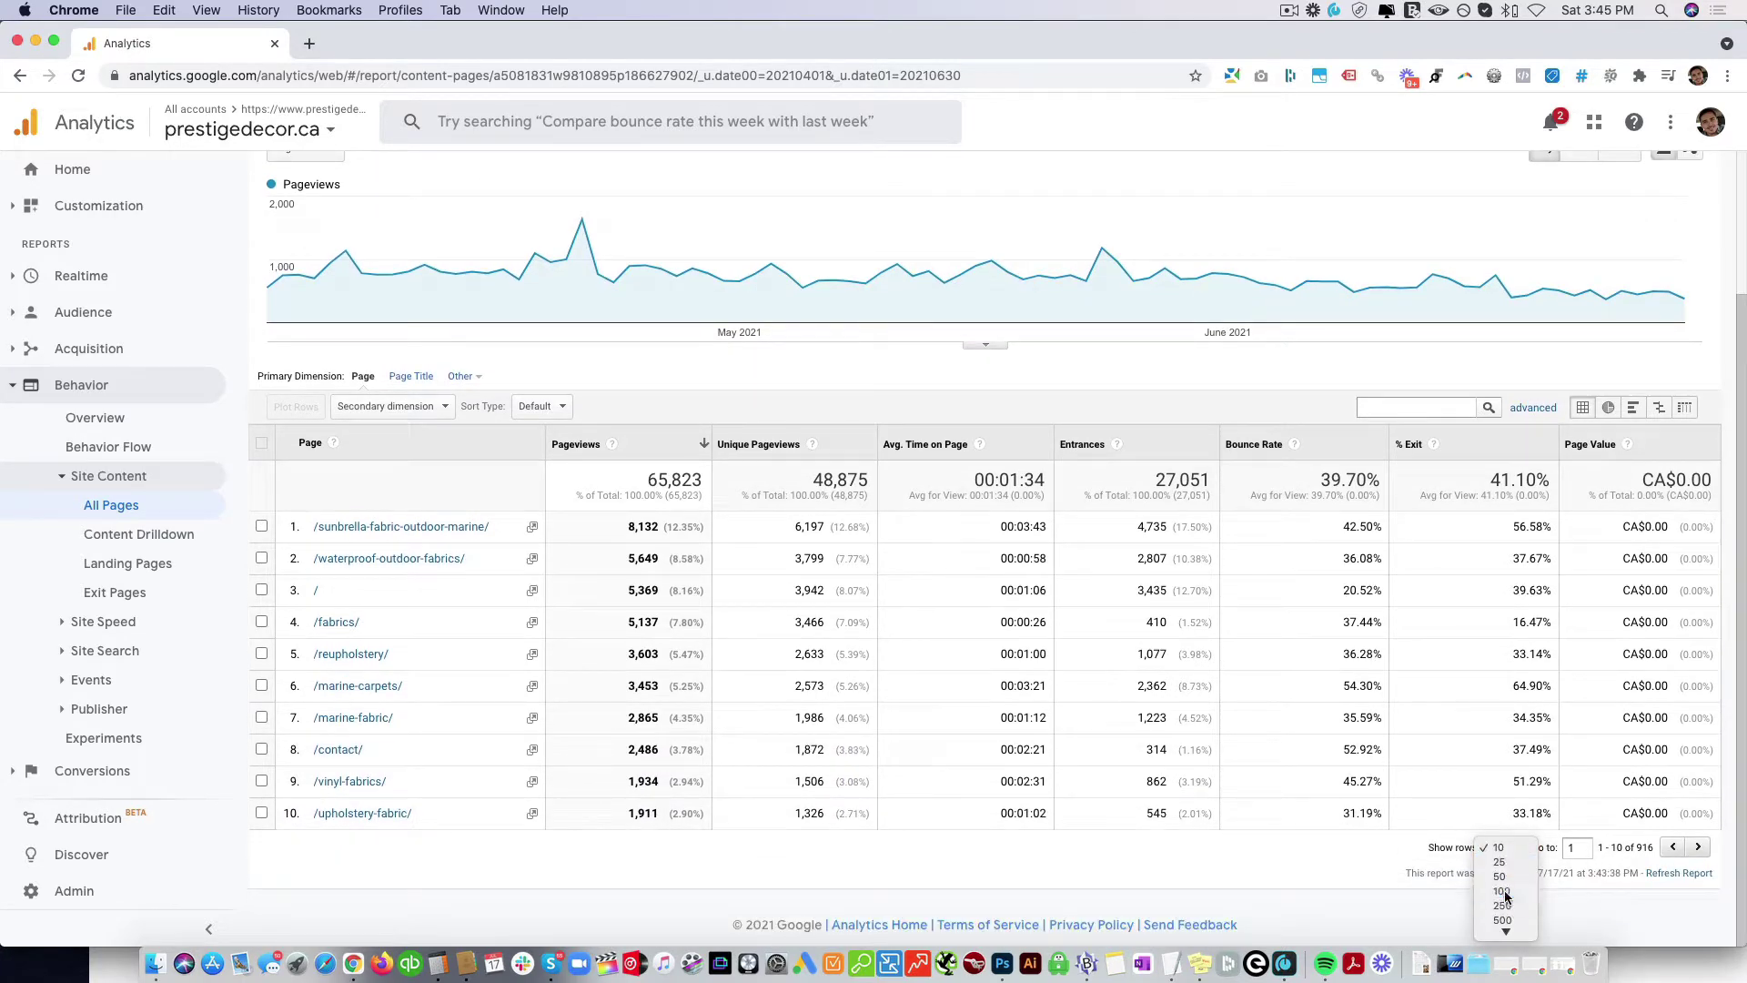
left_click(1503, 890)
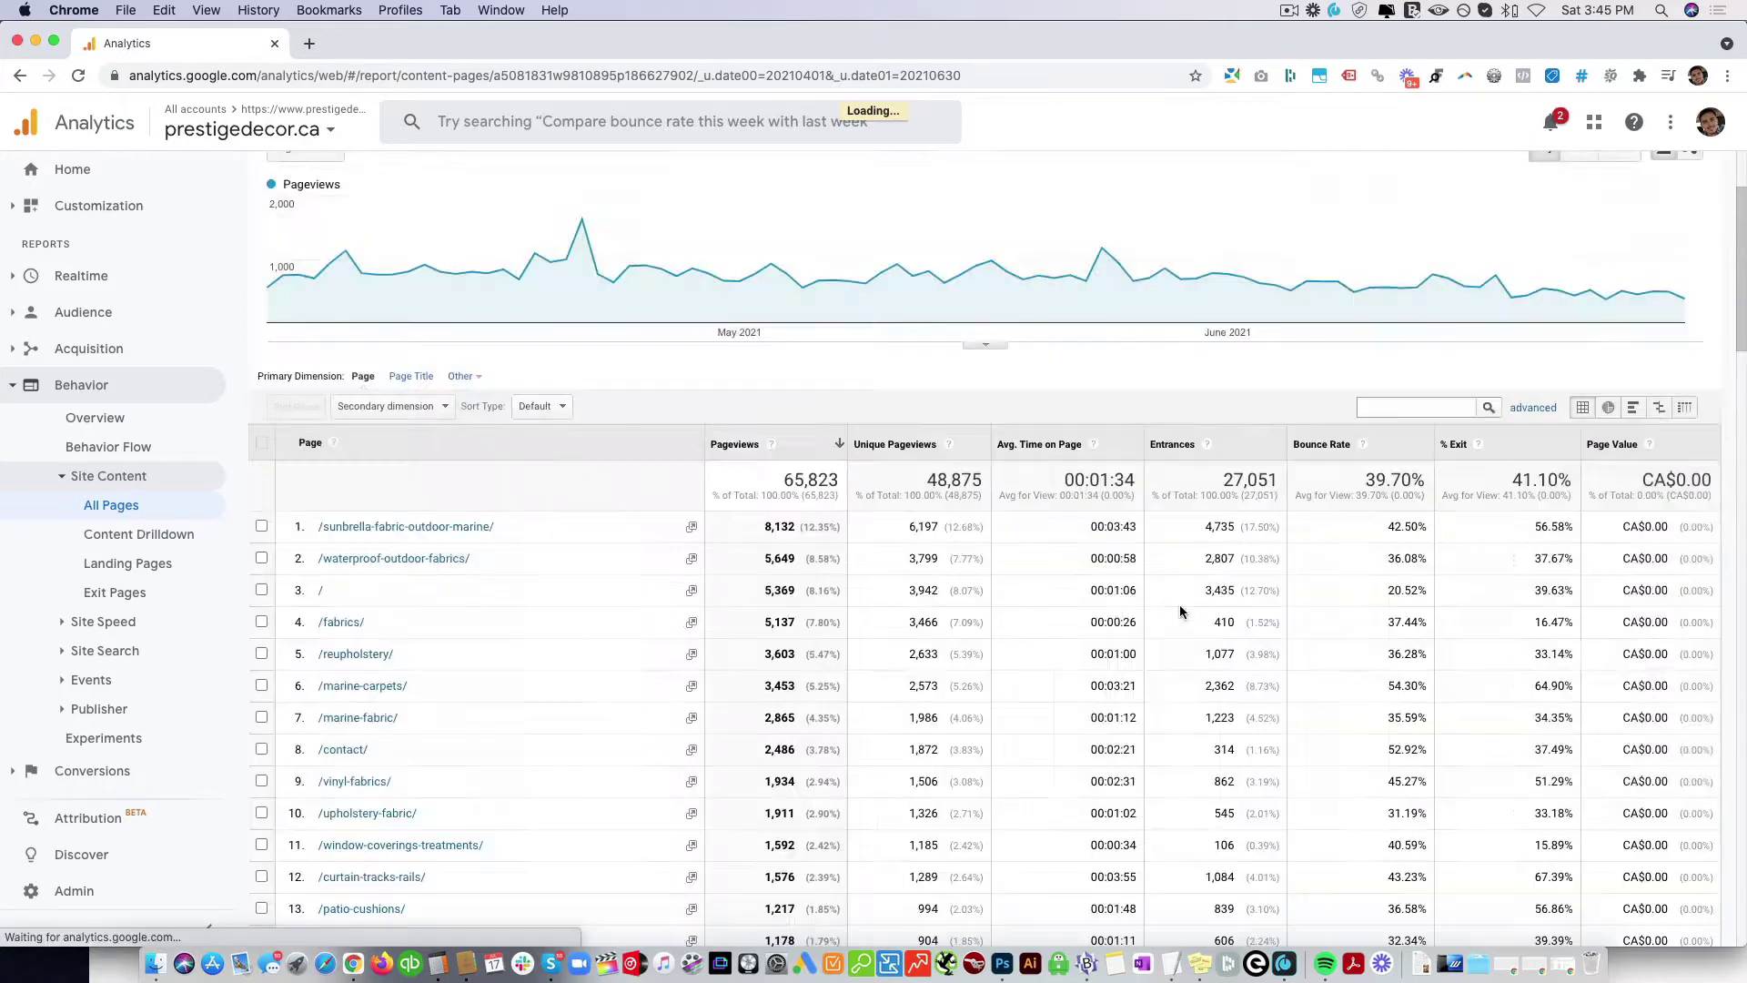
scroll(1176, 601, "up", 2)
scroll(1170, 596, "down", 2)
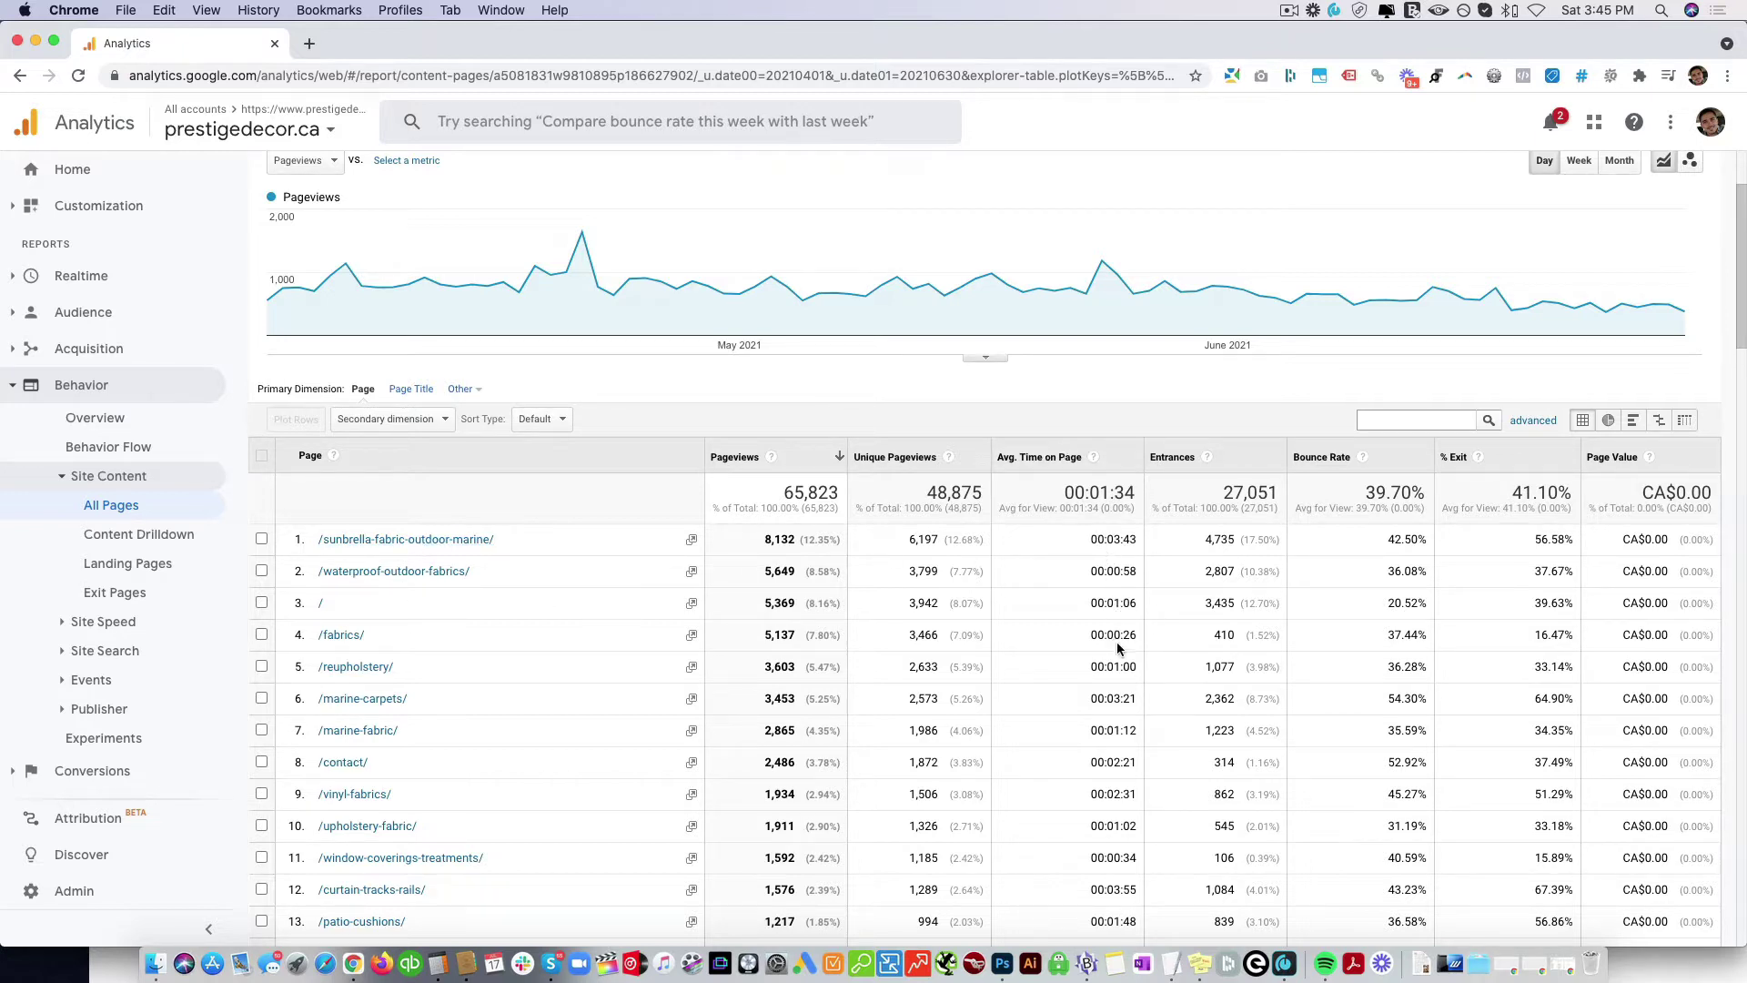
Highlight the /fabrics/ row's 00:00:26 average time on page and 37.44% bounce rate
left_click_drag(1134, 634, 1086, 633)
left_click_drag(1136, 634, 1084, 637)
left_click_drag(1390, 634, 1567, 634)
left_click(1567, 634)
left_click_drag(1425, 634, 1381, 639)
Load prestigedecor.ca/fabrics in a new tab and scroll through the Designer Fabric Store page
left_click(310, 43)
type("prest")
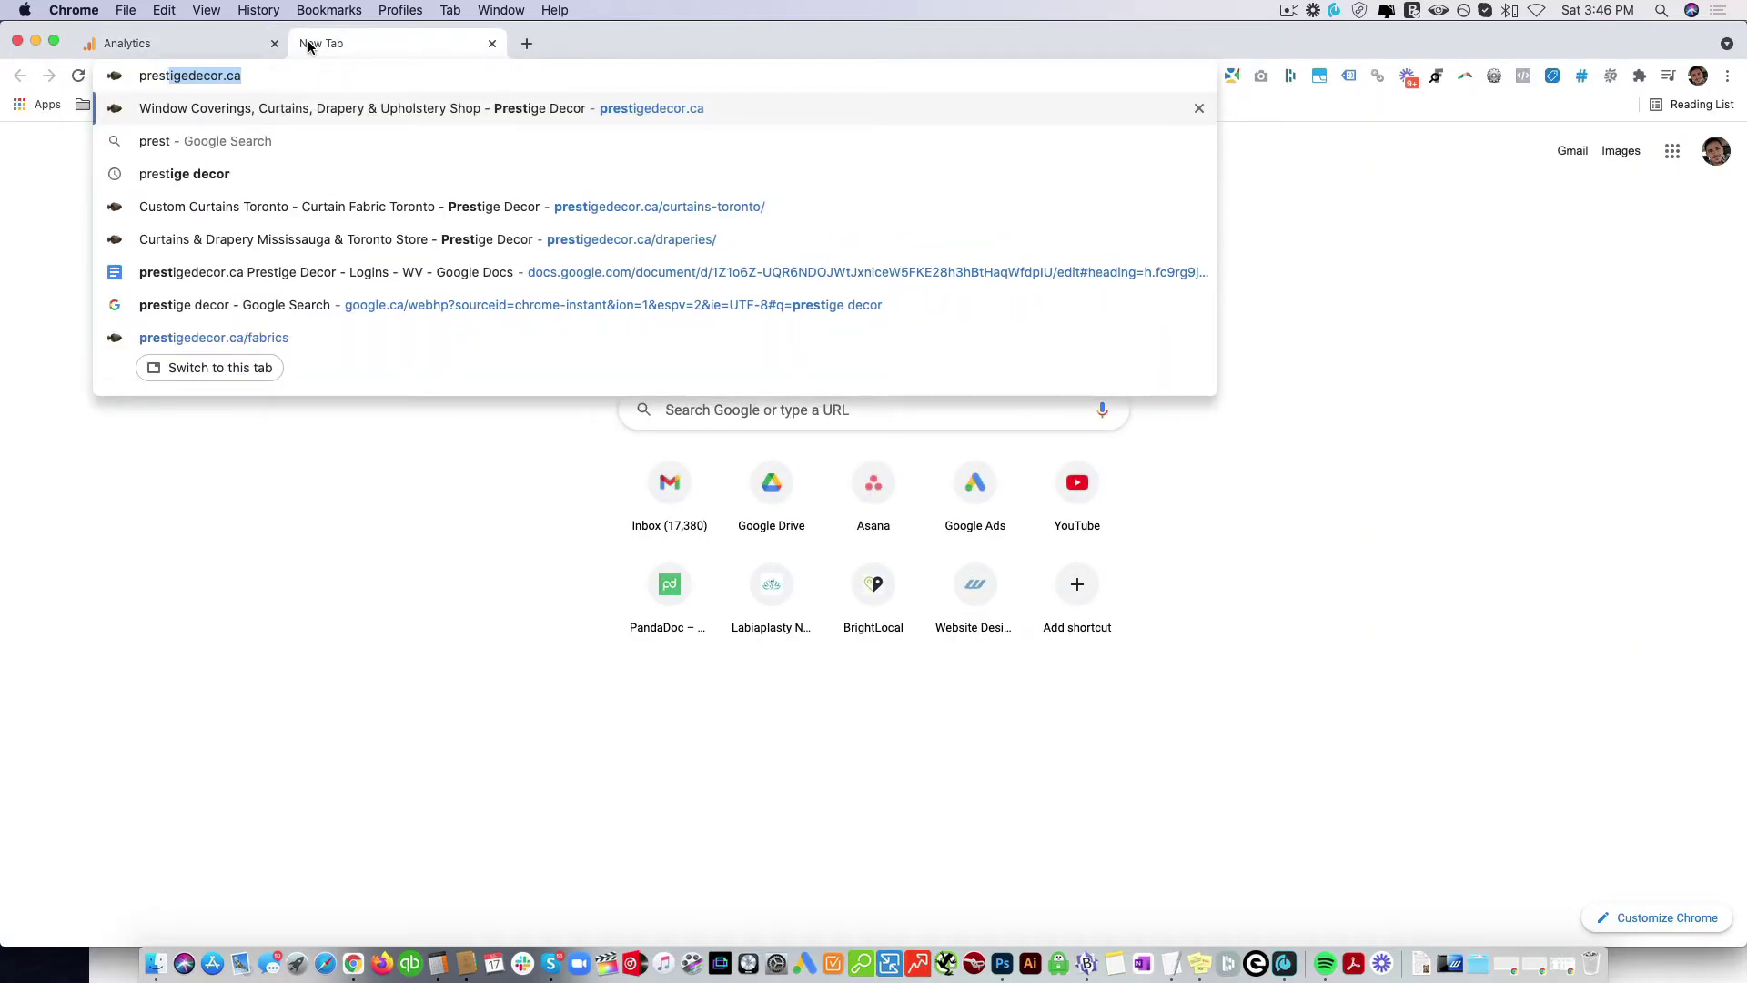
type("igedecor.ca/fab")
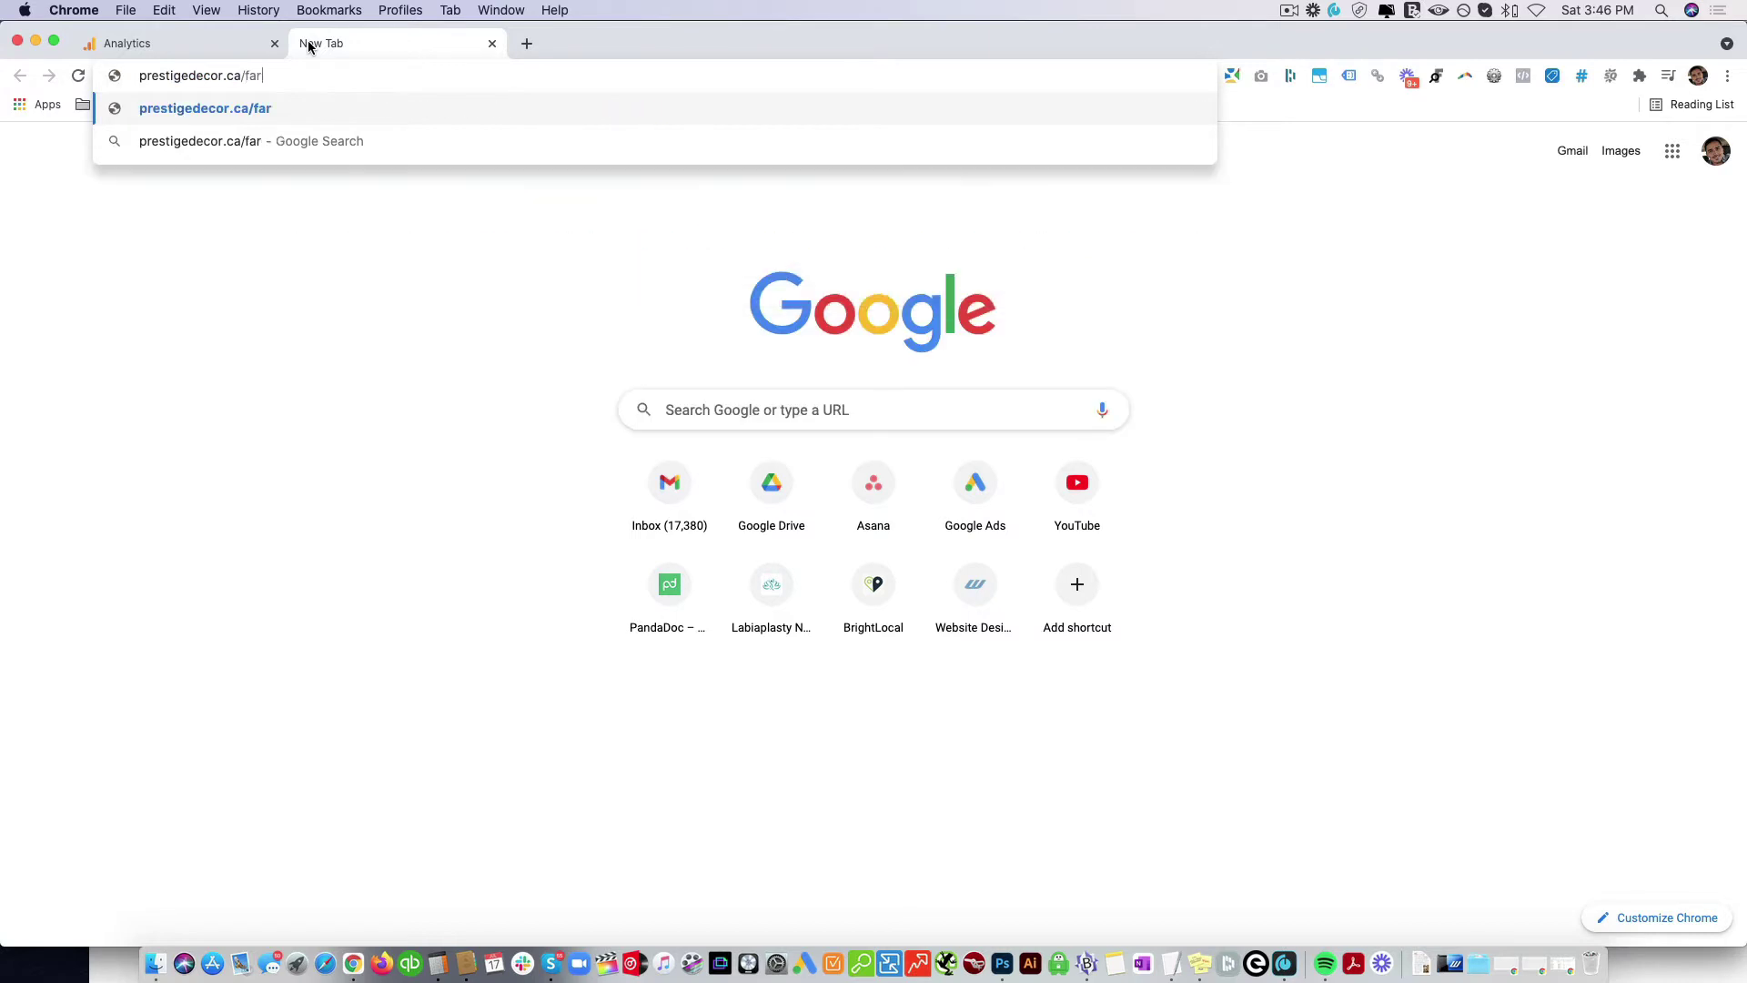
type("rics")
key("Return")
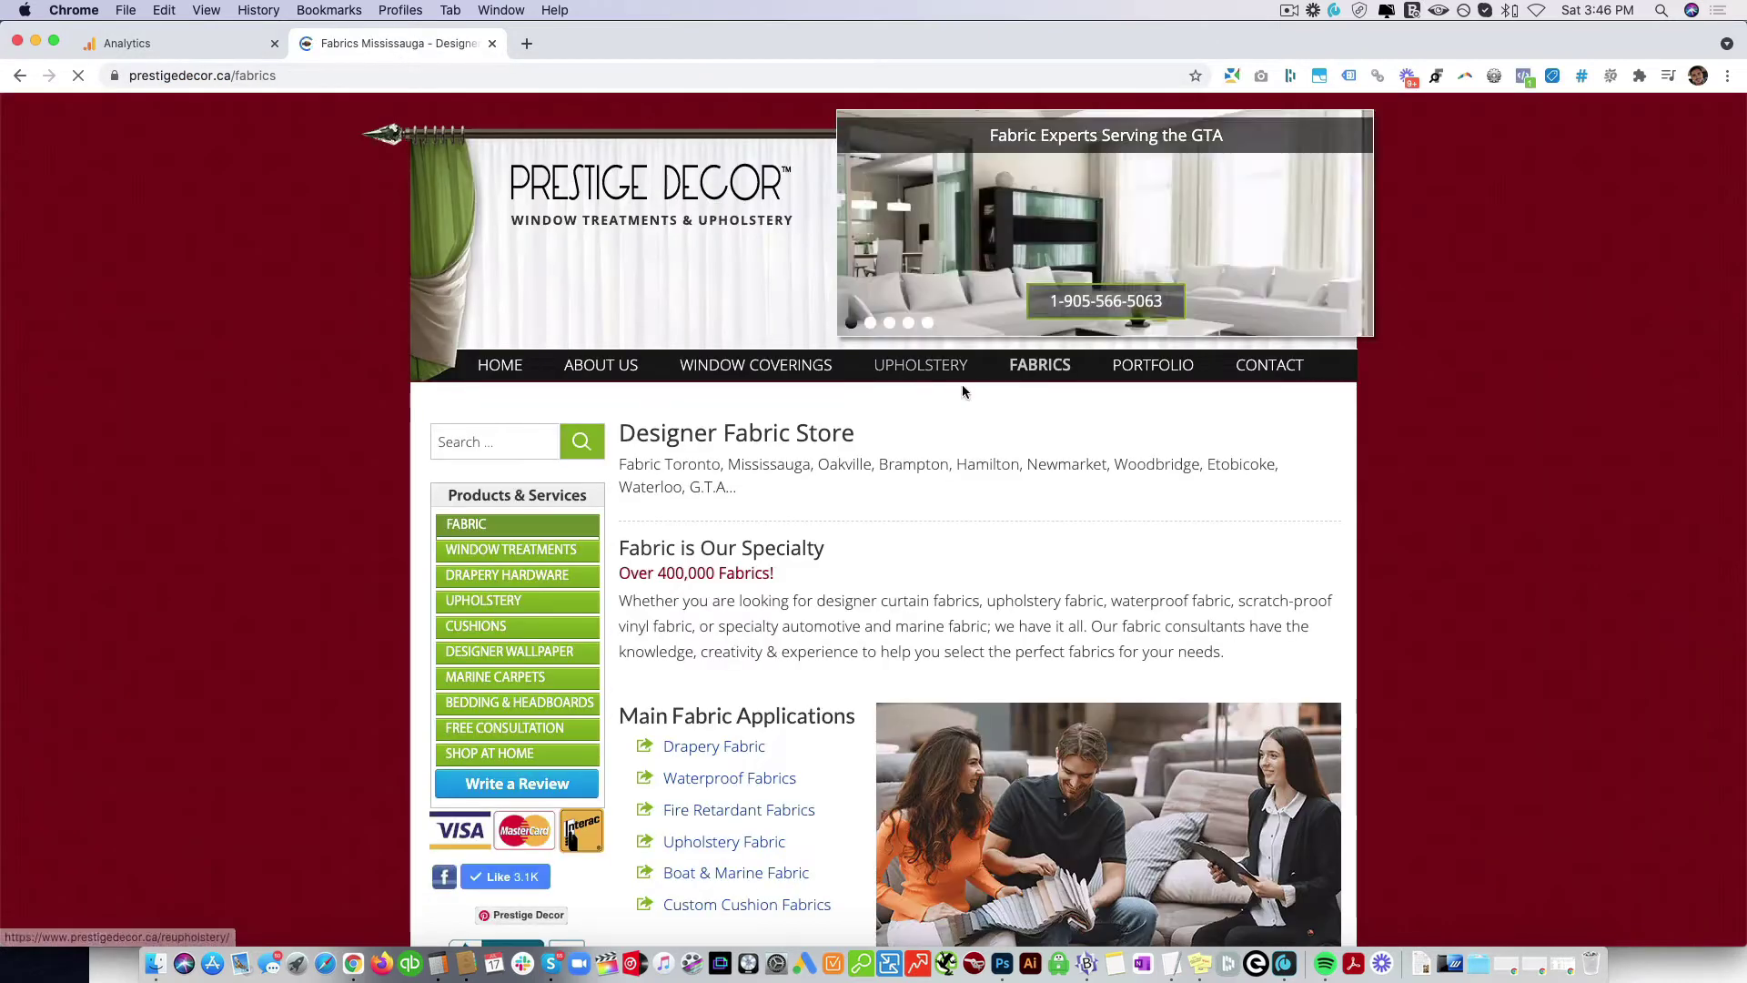
scroll(1207, 435, "down", 6)
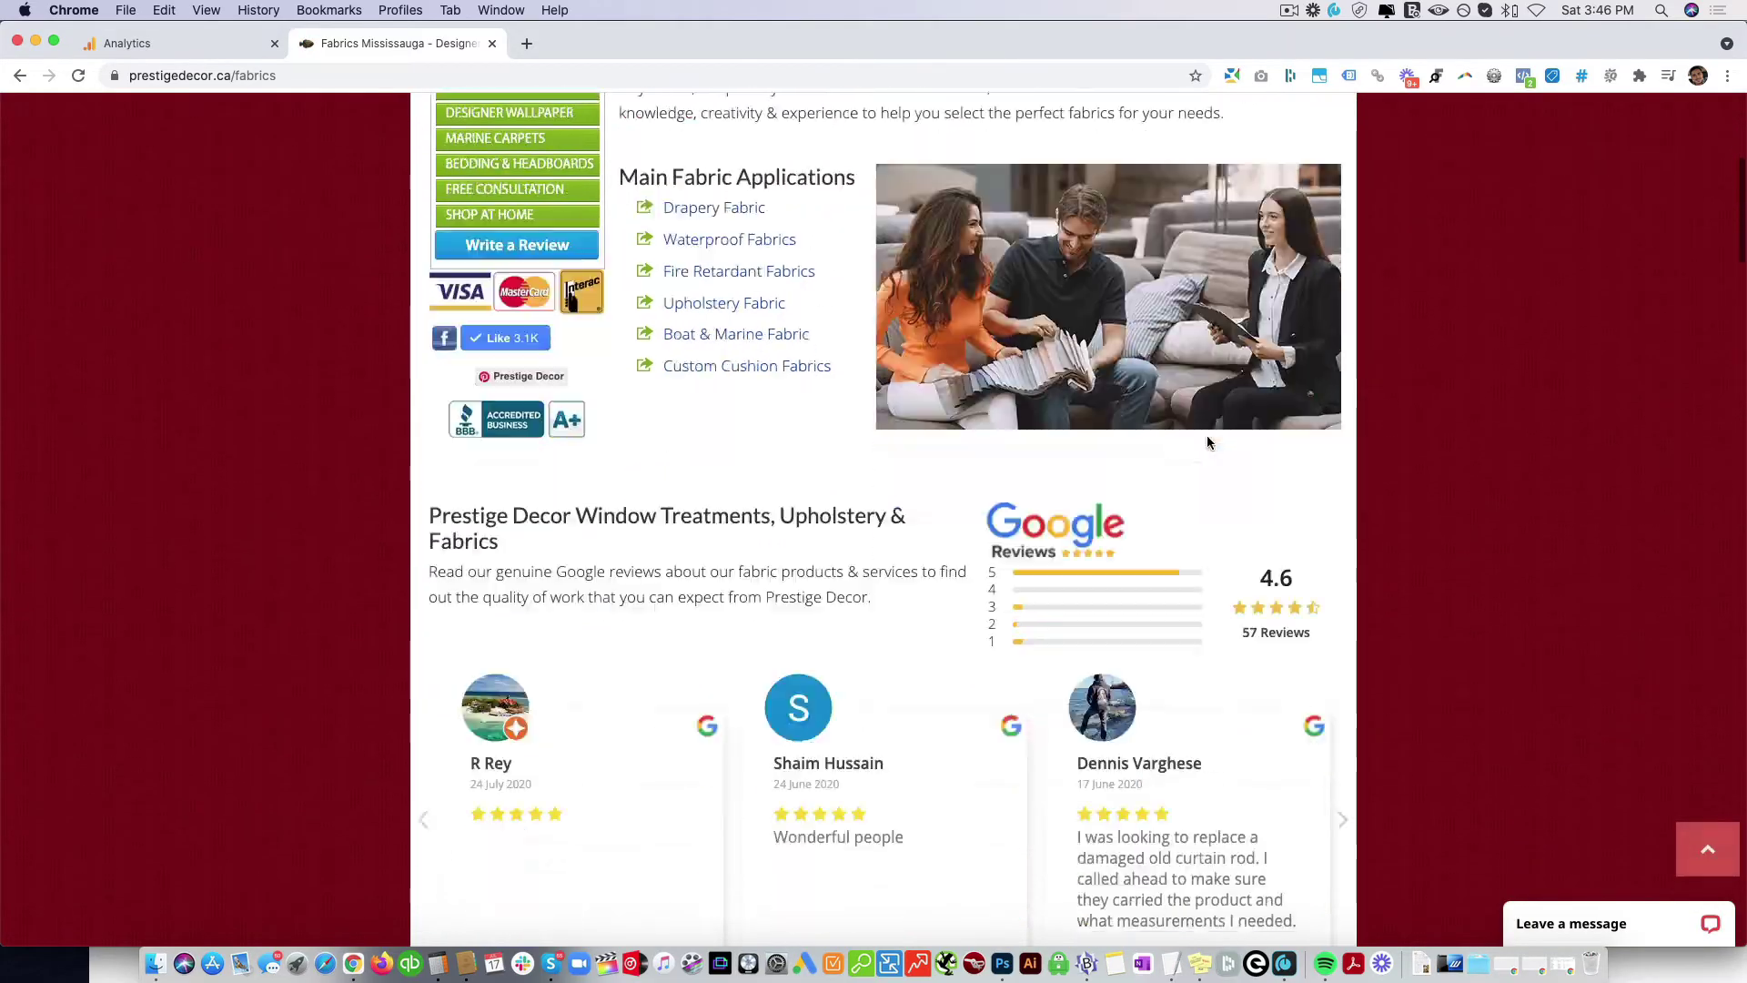
scroll(1206, 443, "down", 18)
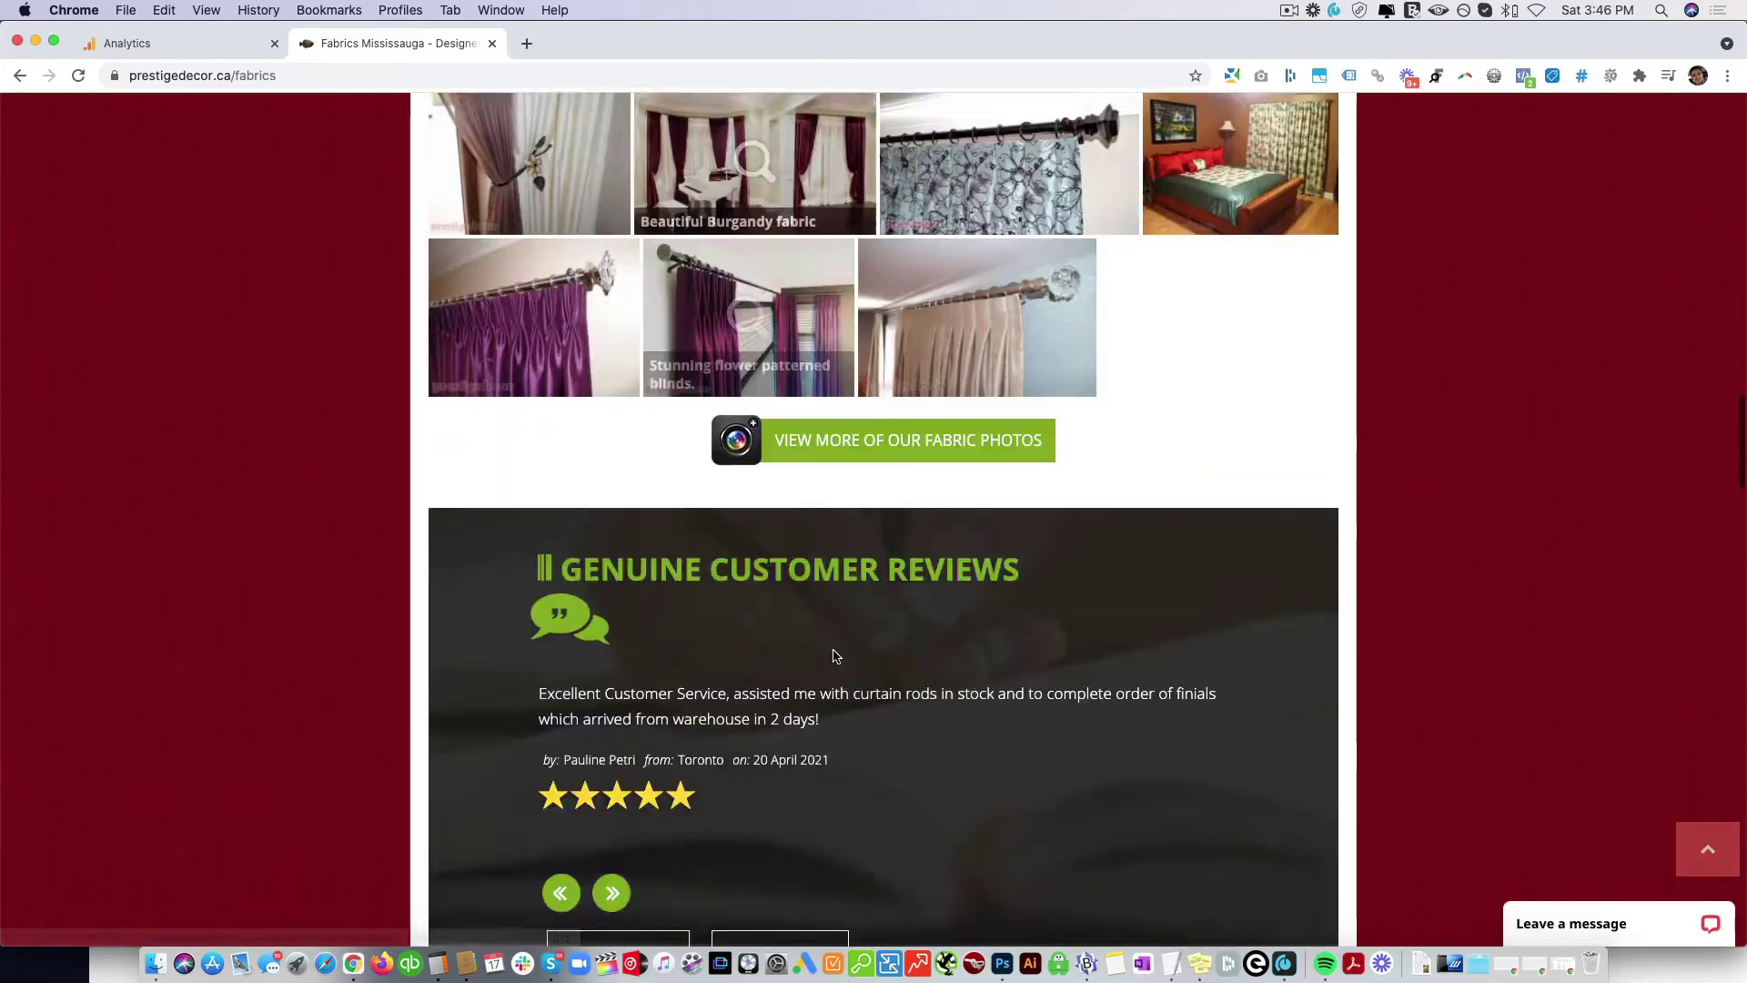
scroll(835, 655, "down", 20)
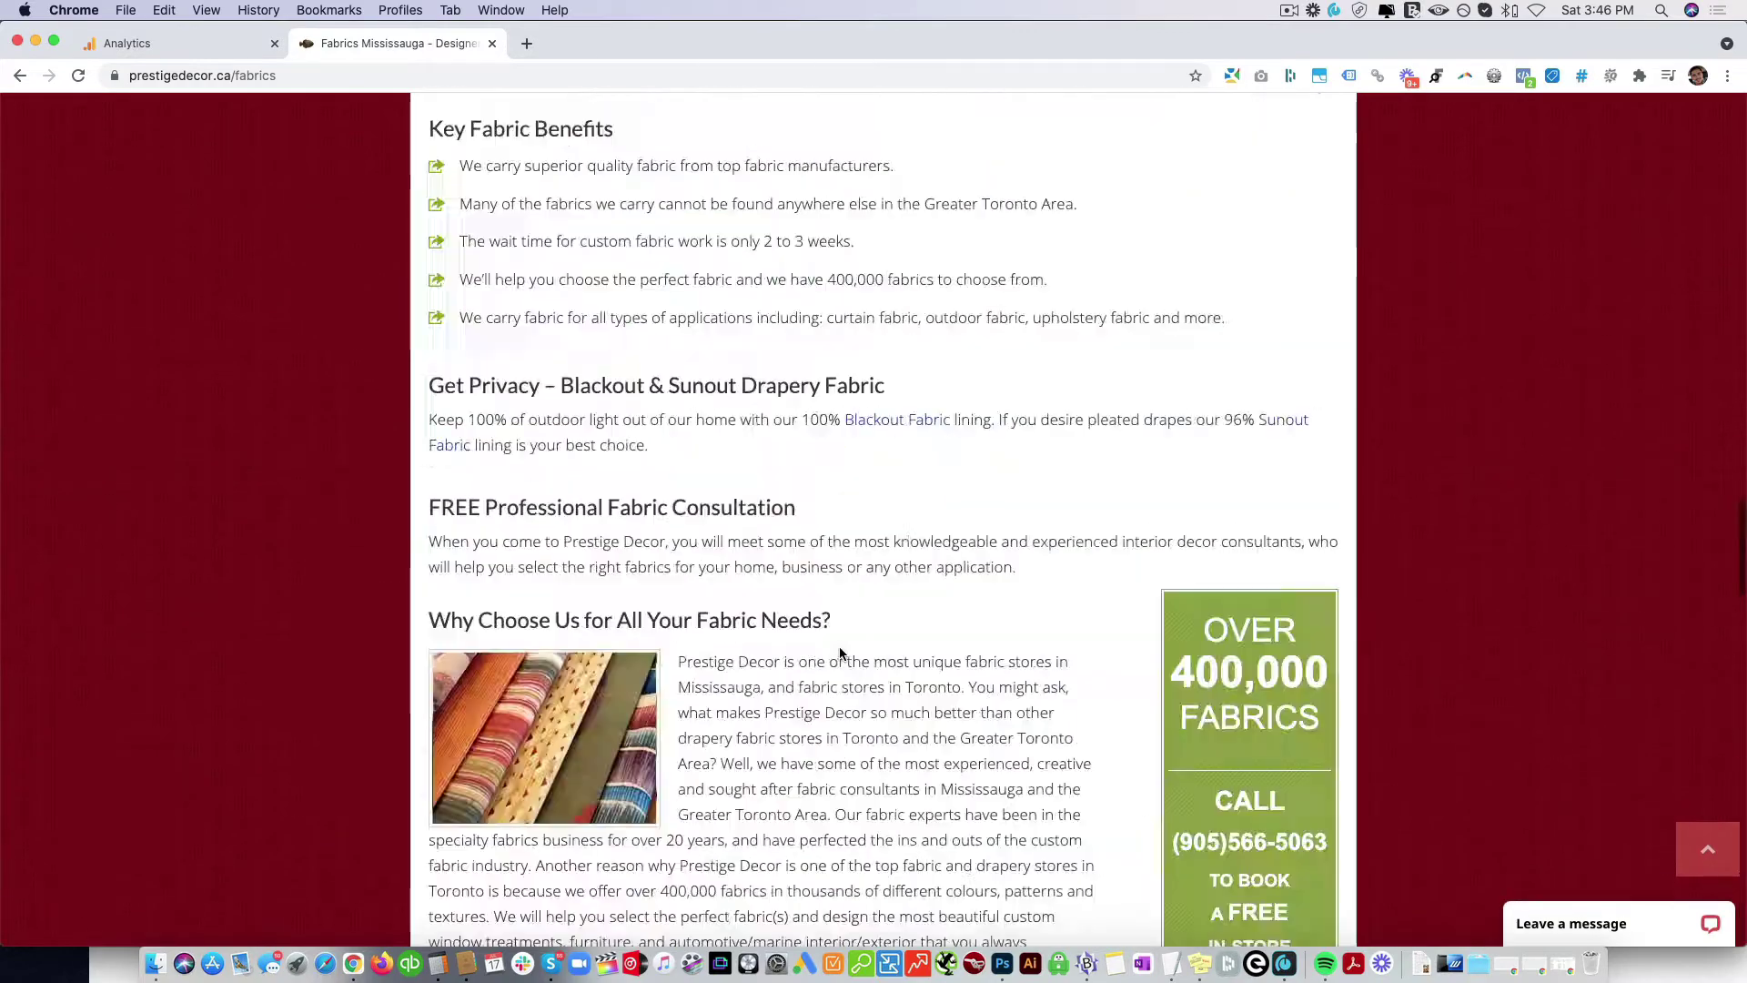
scroll(842, 655, "up", 20)
scroll(842, 655, "up", 15)
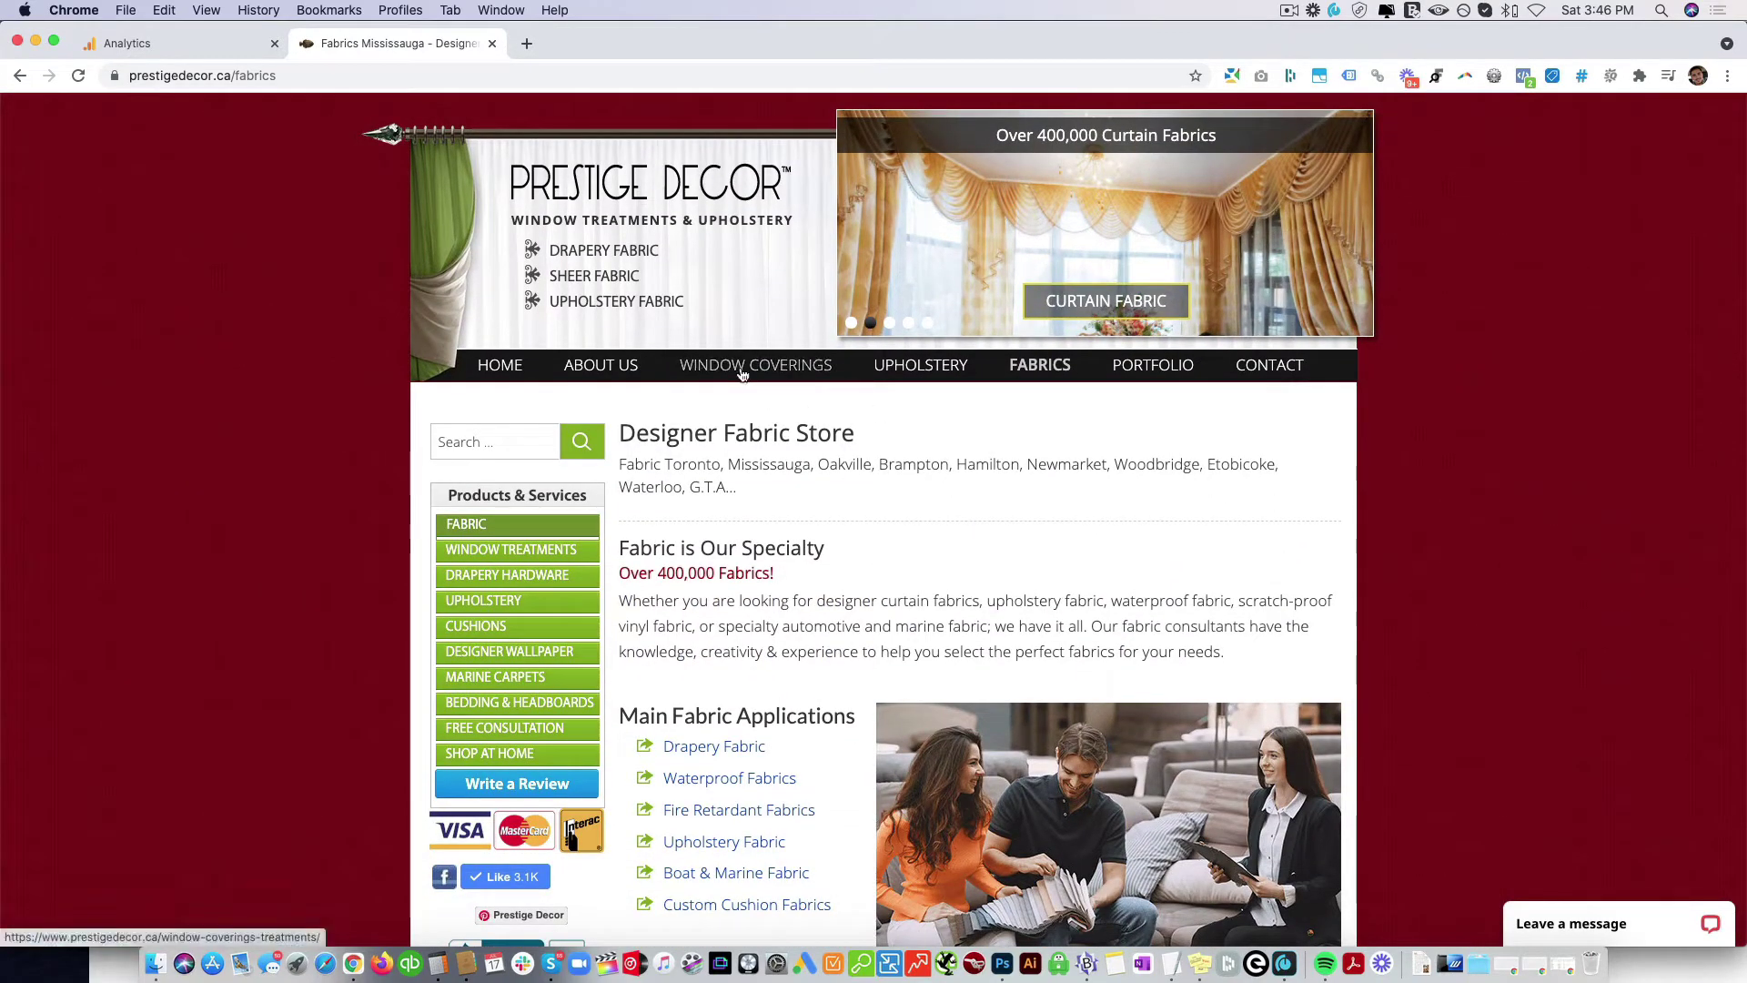
Open the Upholstery page in its own tab and scroll through it
left_click(920, 365, "super")
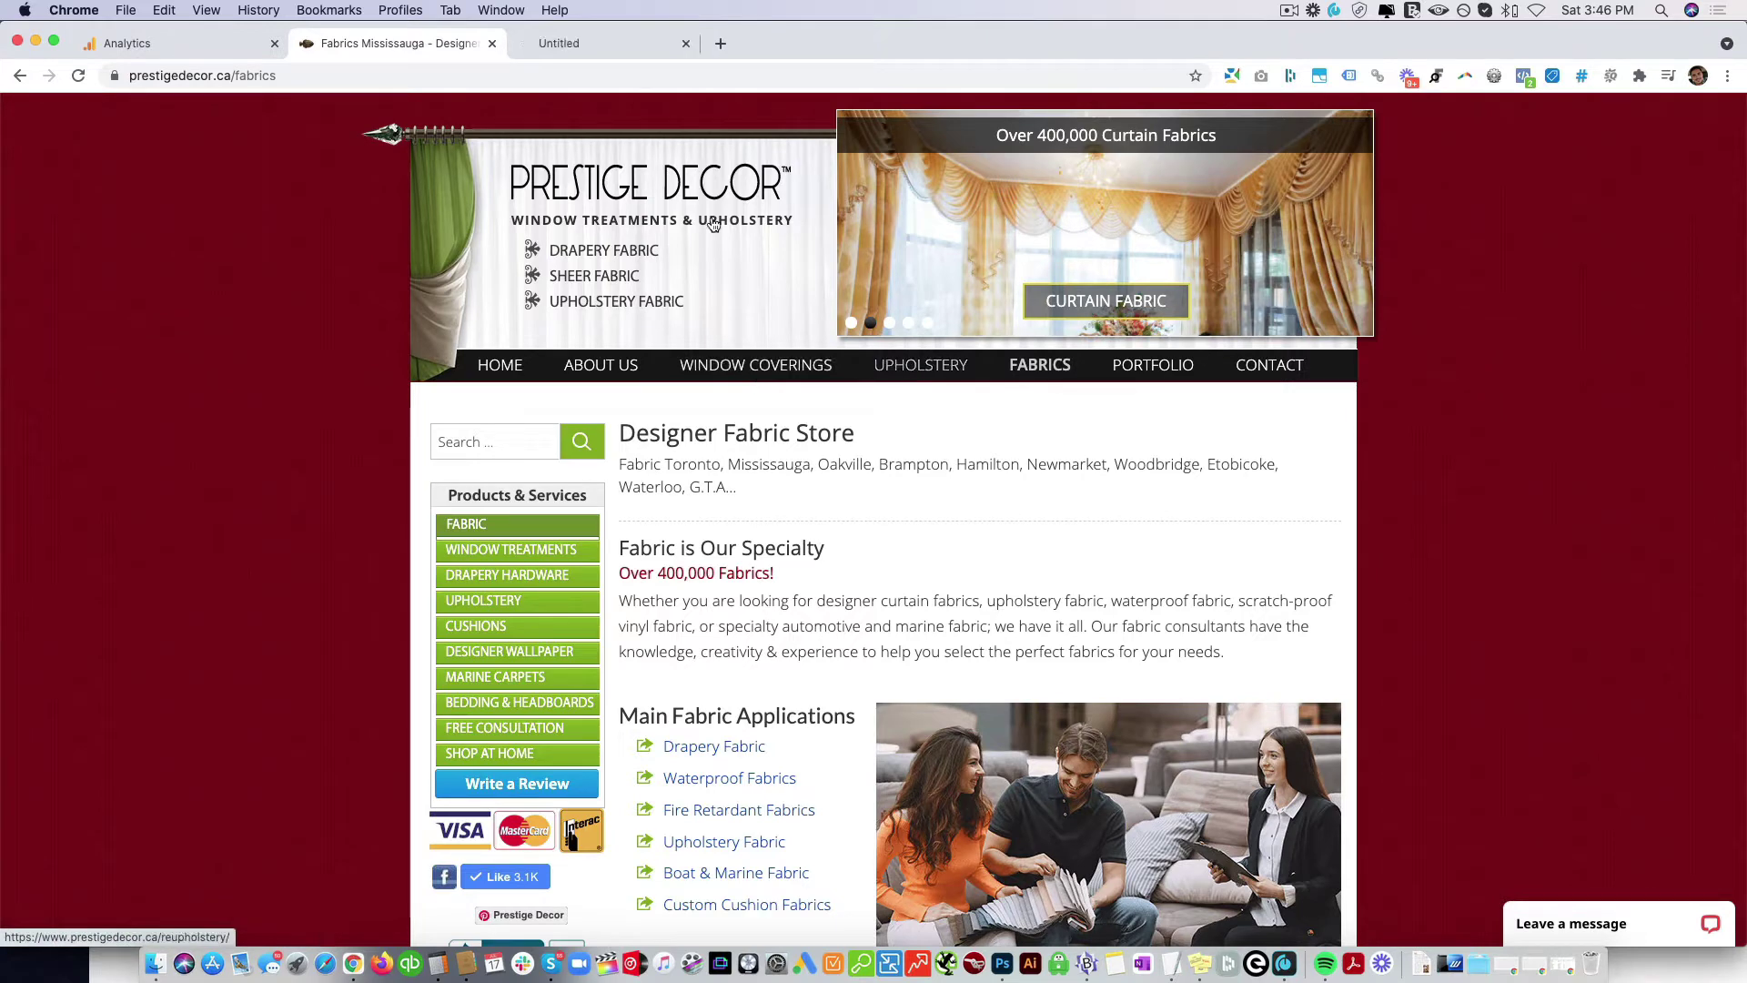
left_click(586, 50)
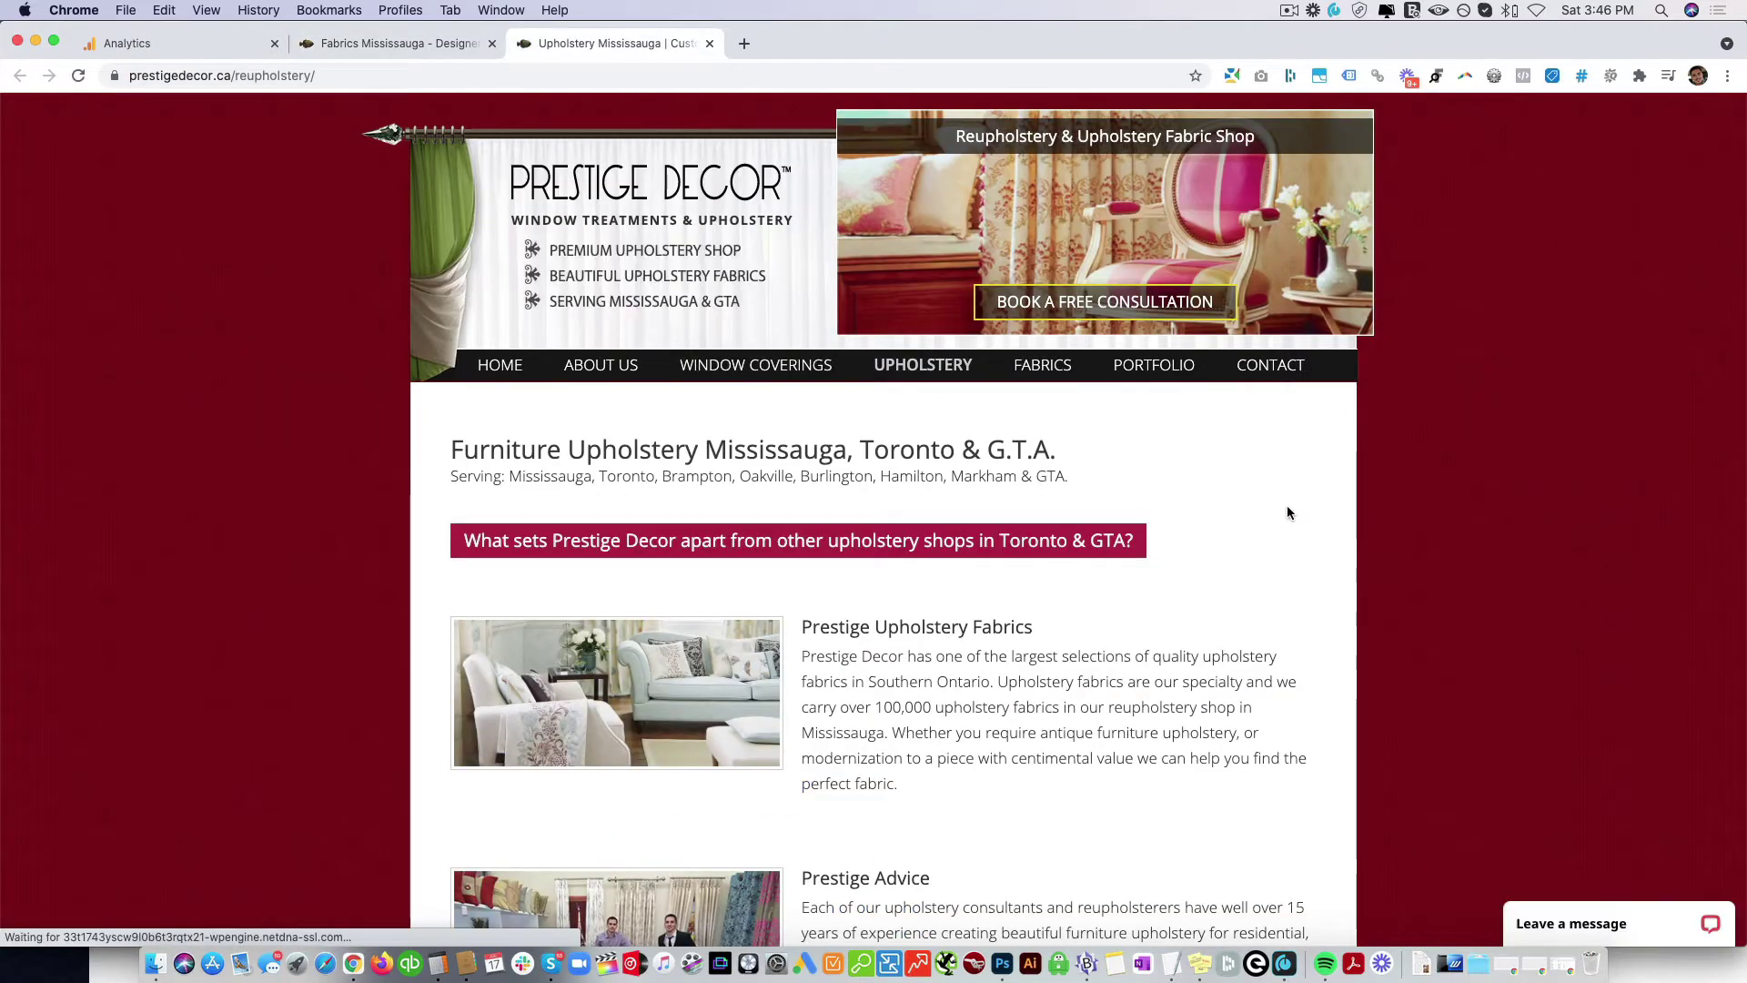
scroll(1286, 508, "down", 1)
scroll(1288, 512, "down", 15)
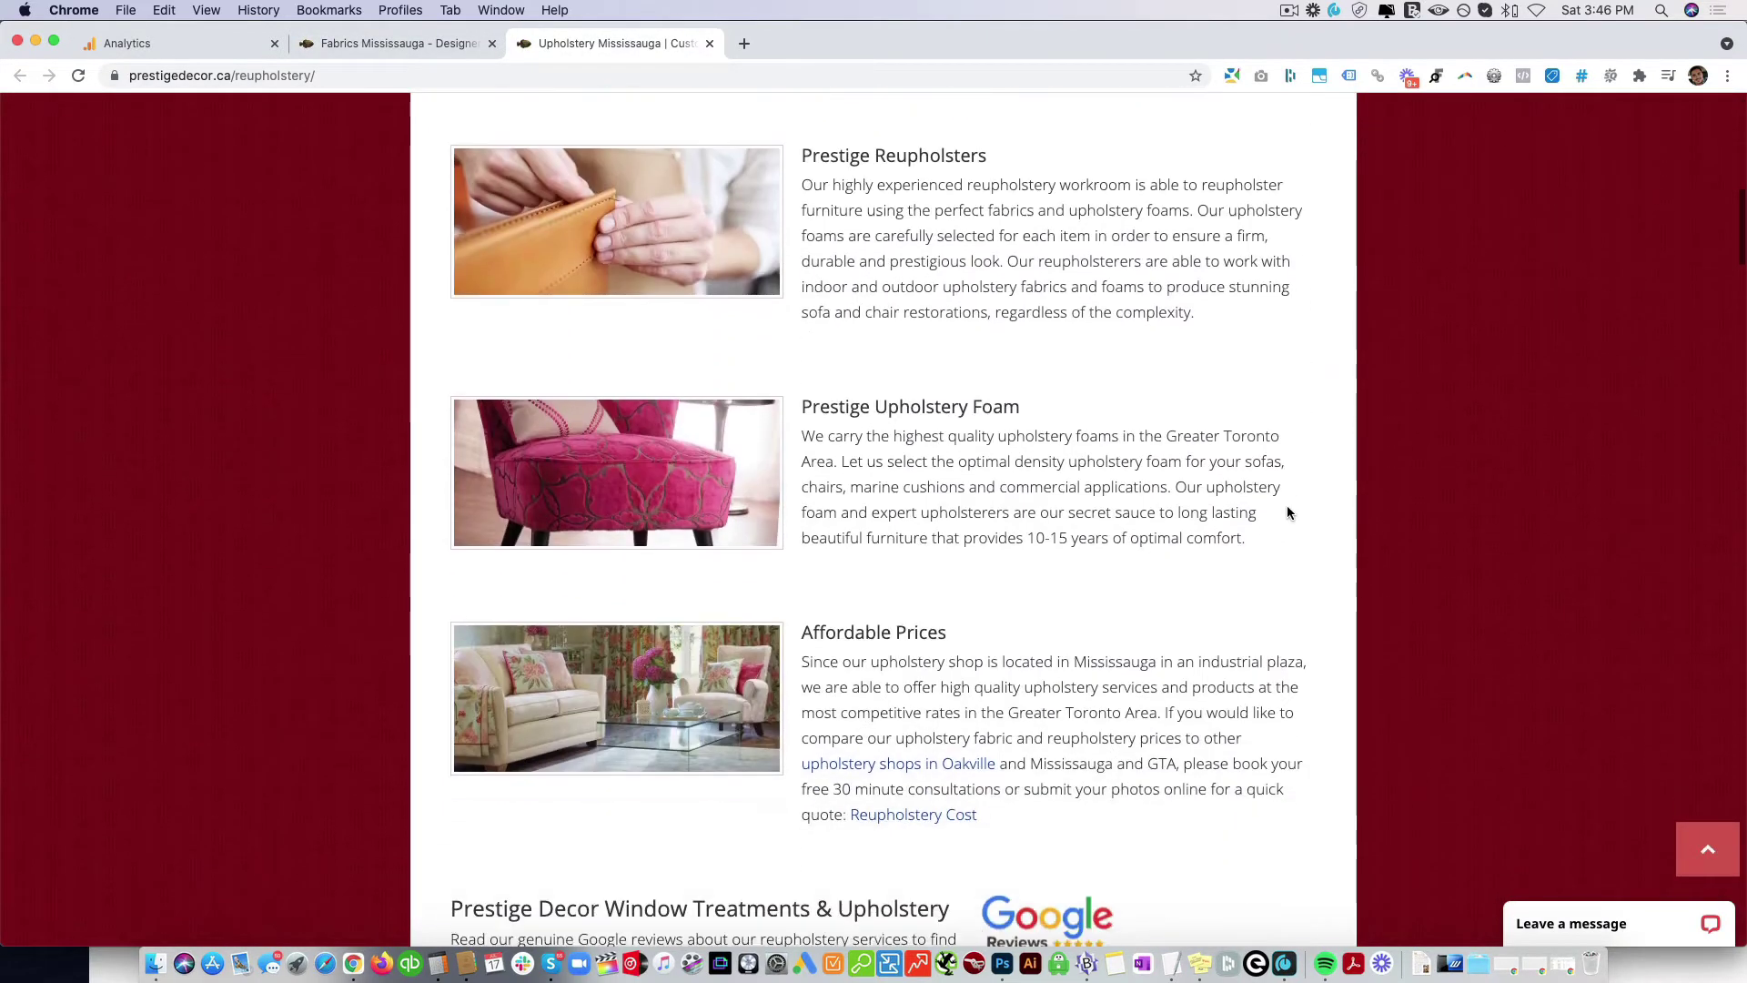
scroll(1286, 512, "down", 15)
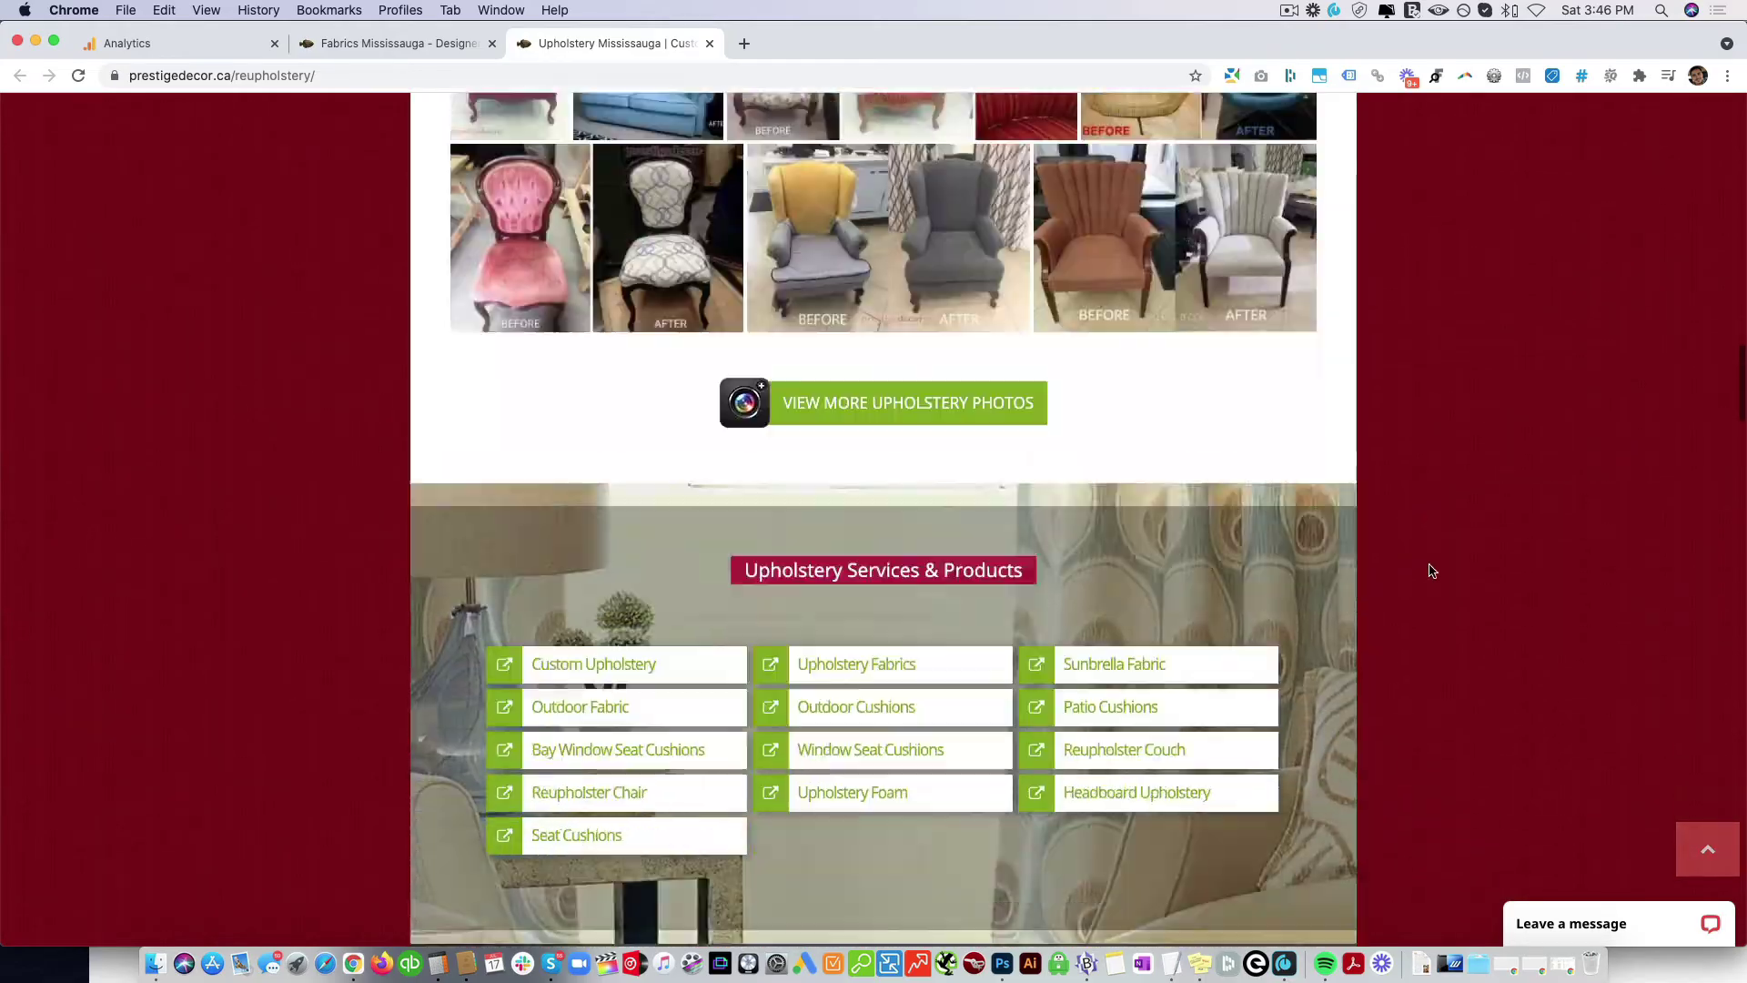
scroll(1431, 570, "down", 20)
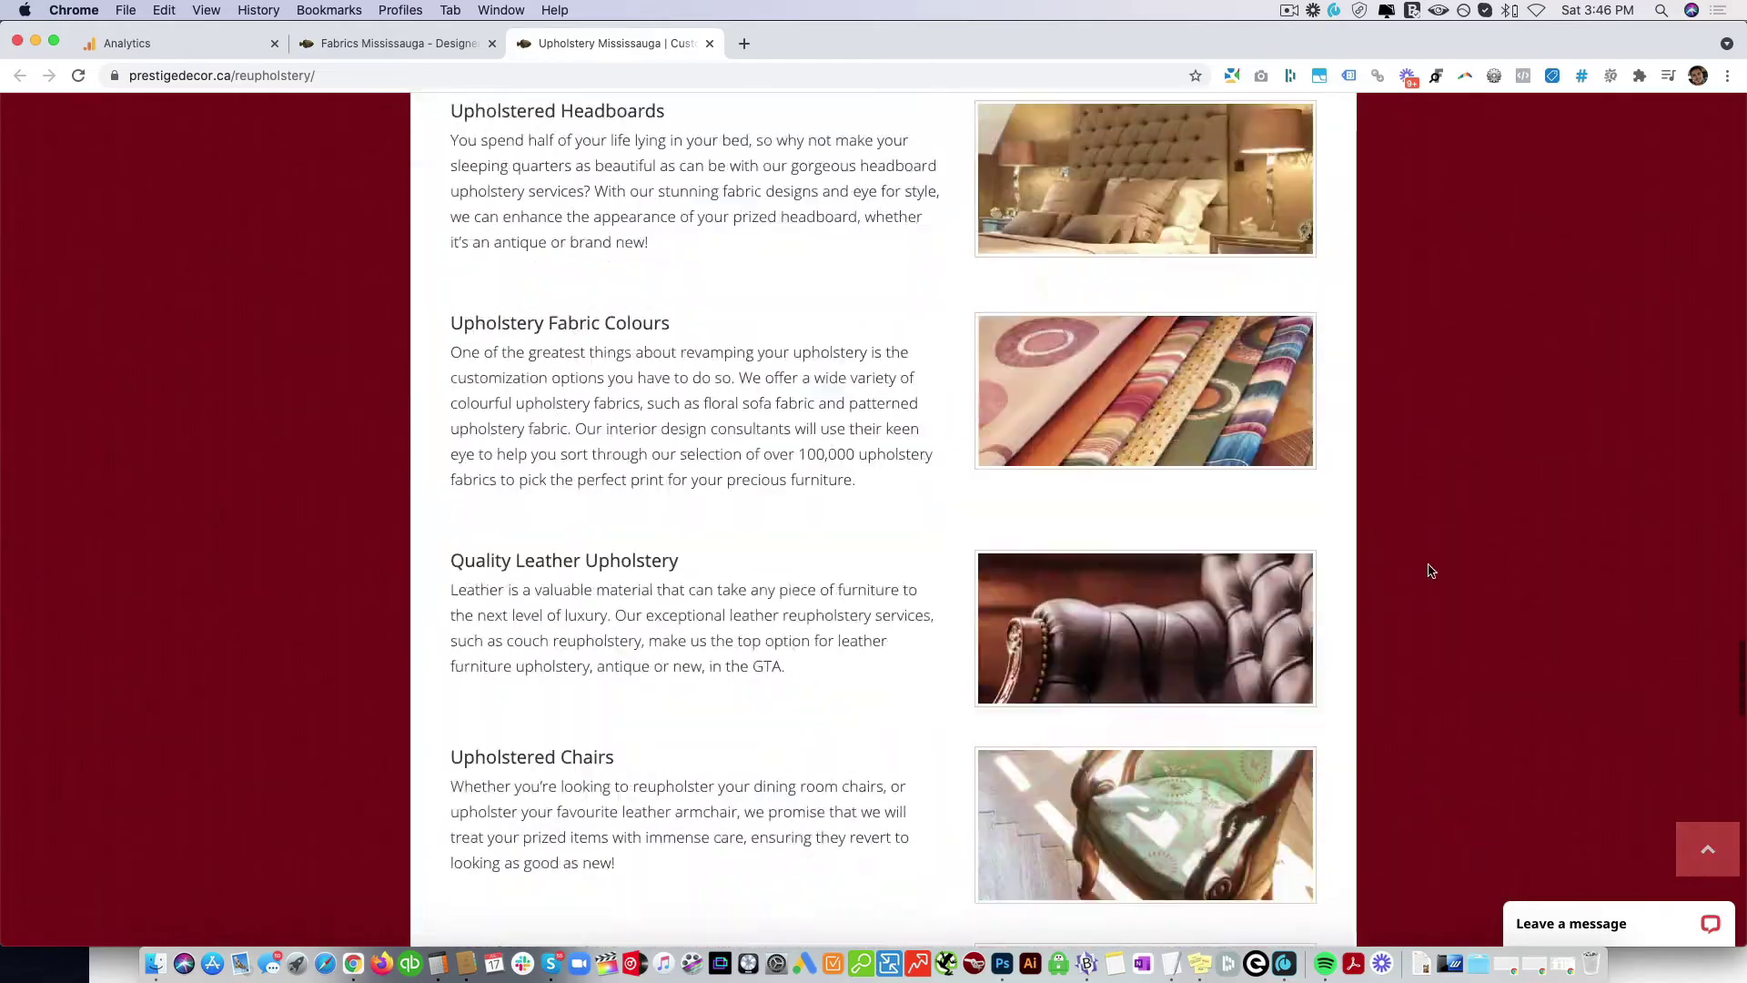
scroll(1432, 570, "up", 20)
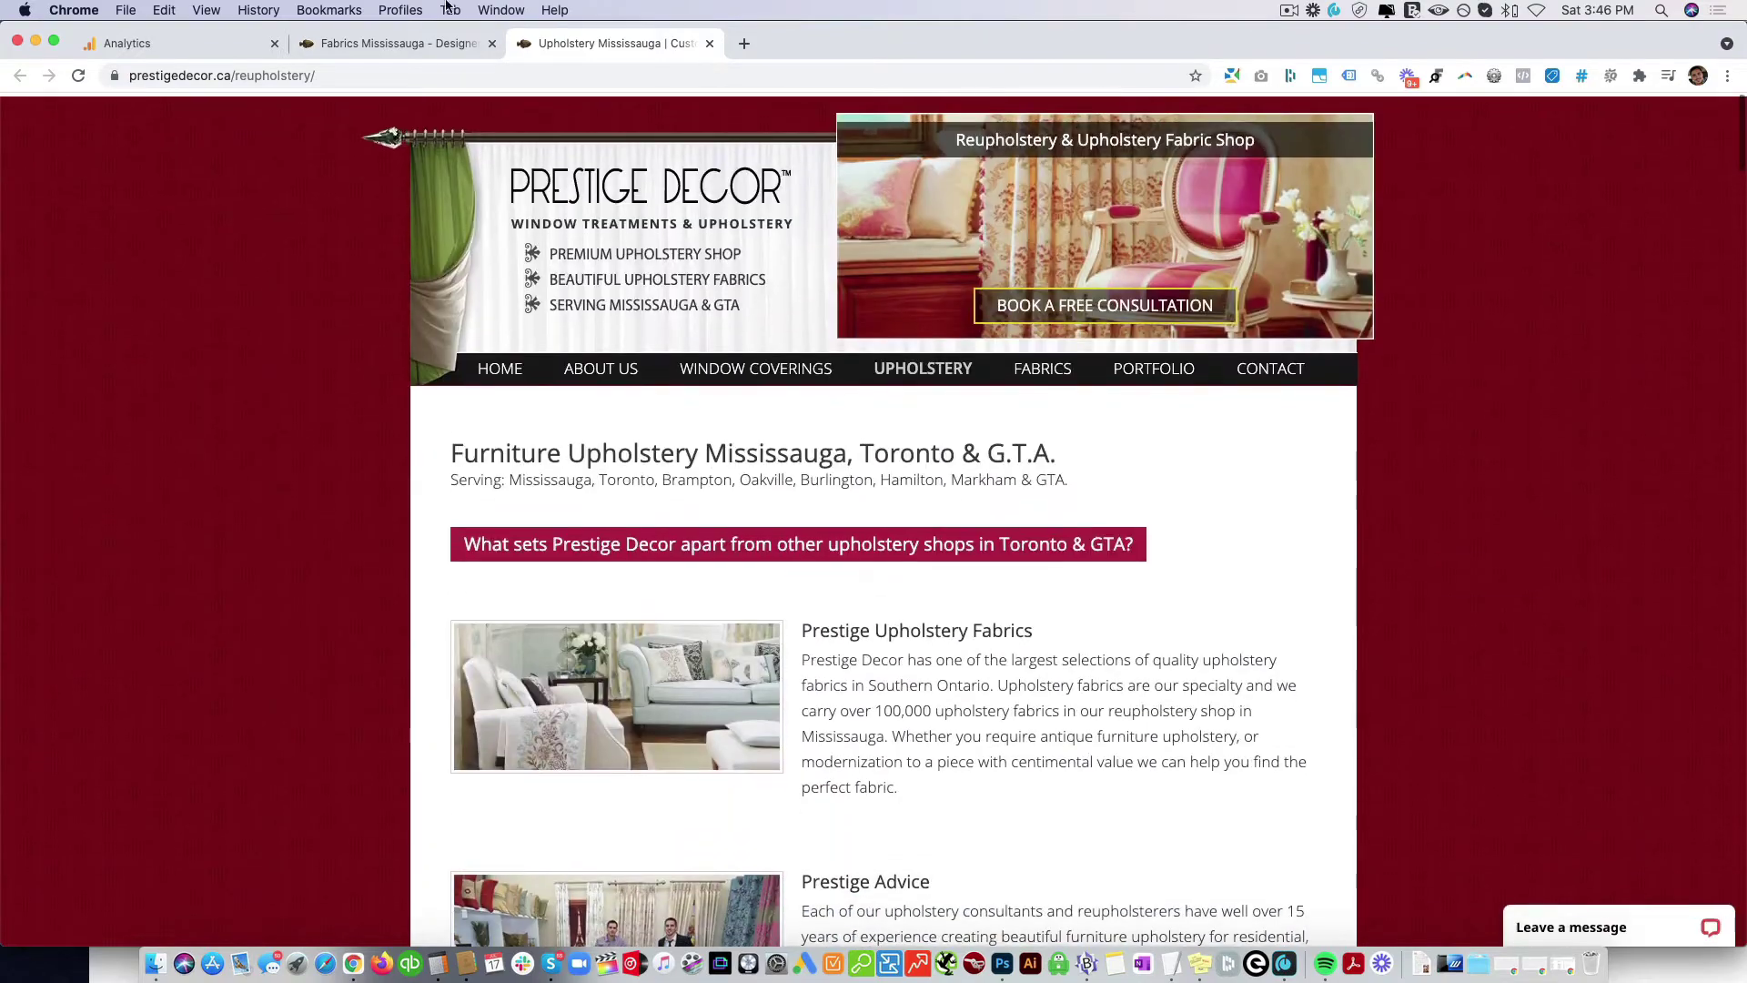
Compare the Fabrics and Upholstery tabs, ending back on the Fabrics page
left_click(384, 43)
scroll(967, 370, "down", 3)
scroll(967, 371, "up", 3)
key("ctrl+Tab")
scroll(972, 383, "down", 15)
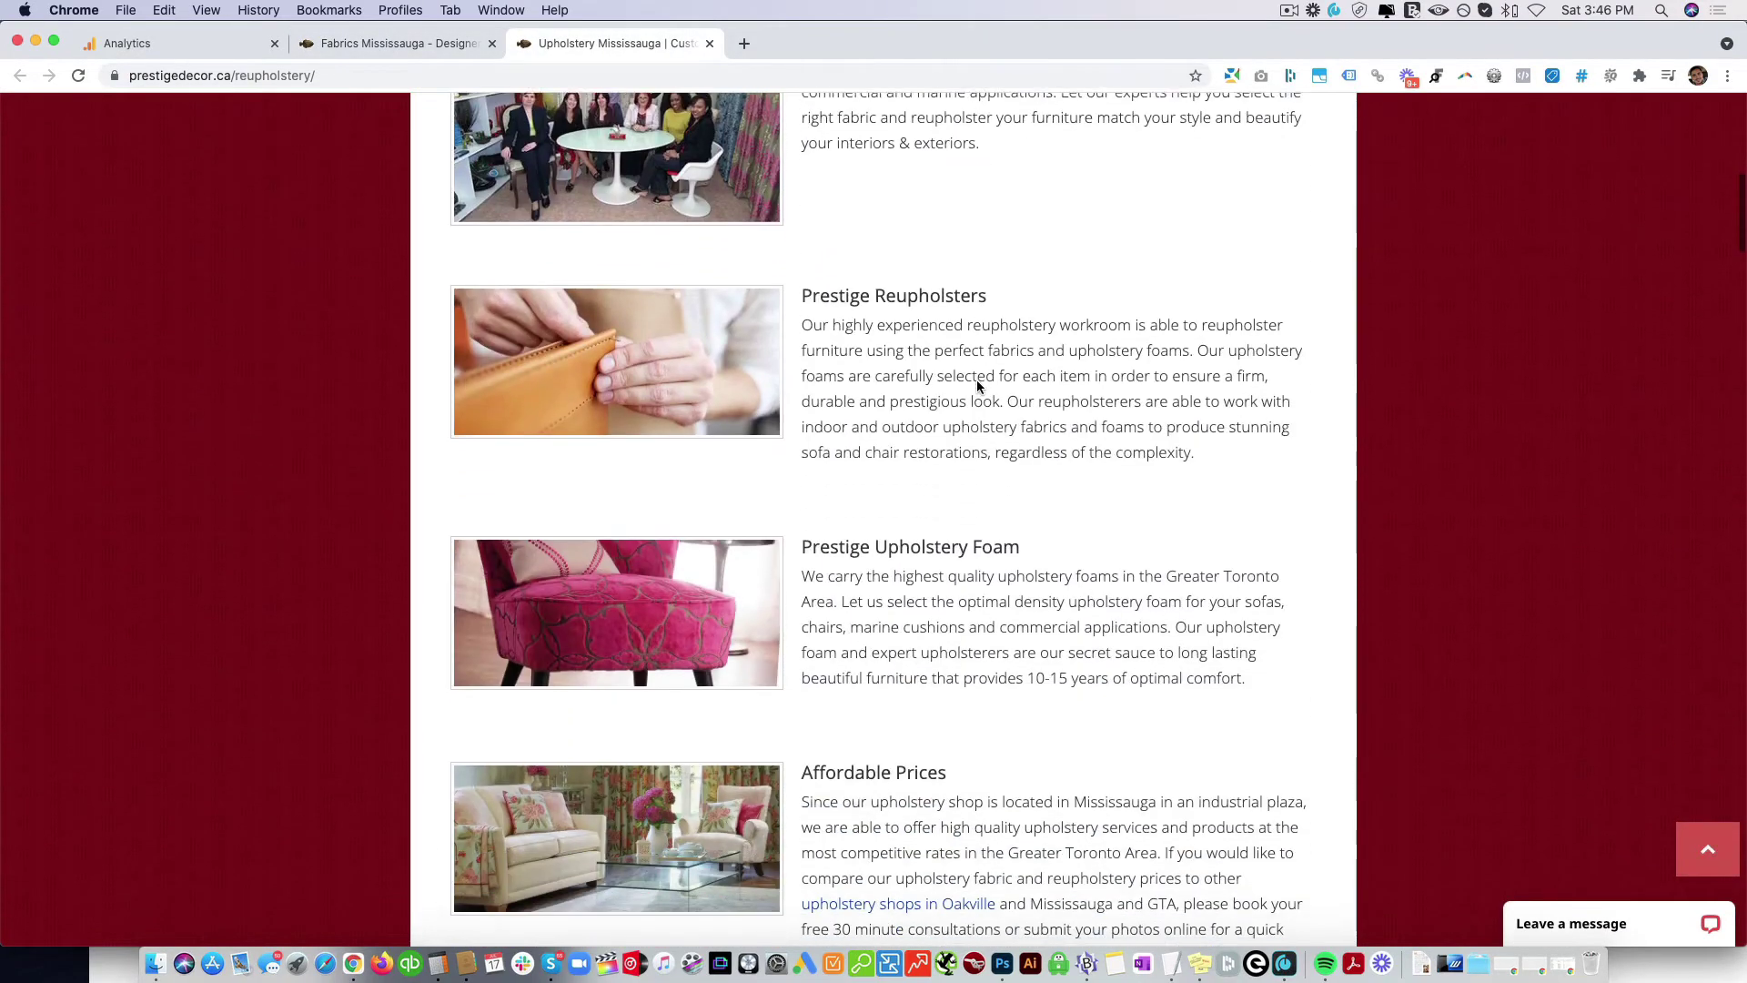
scroll(978, 387, "up", 15)
key("ctrl+shift+Tab")
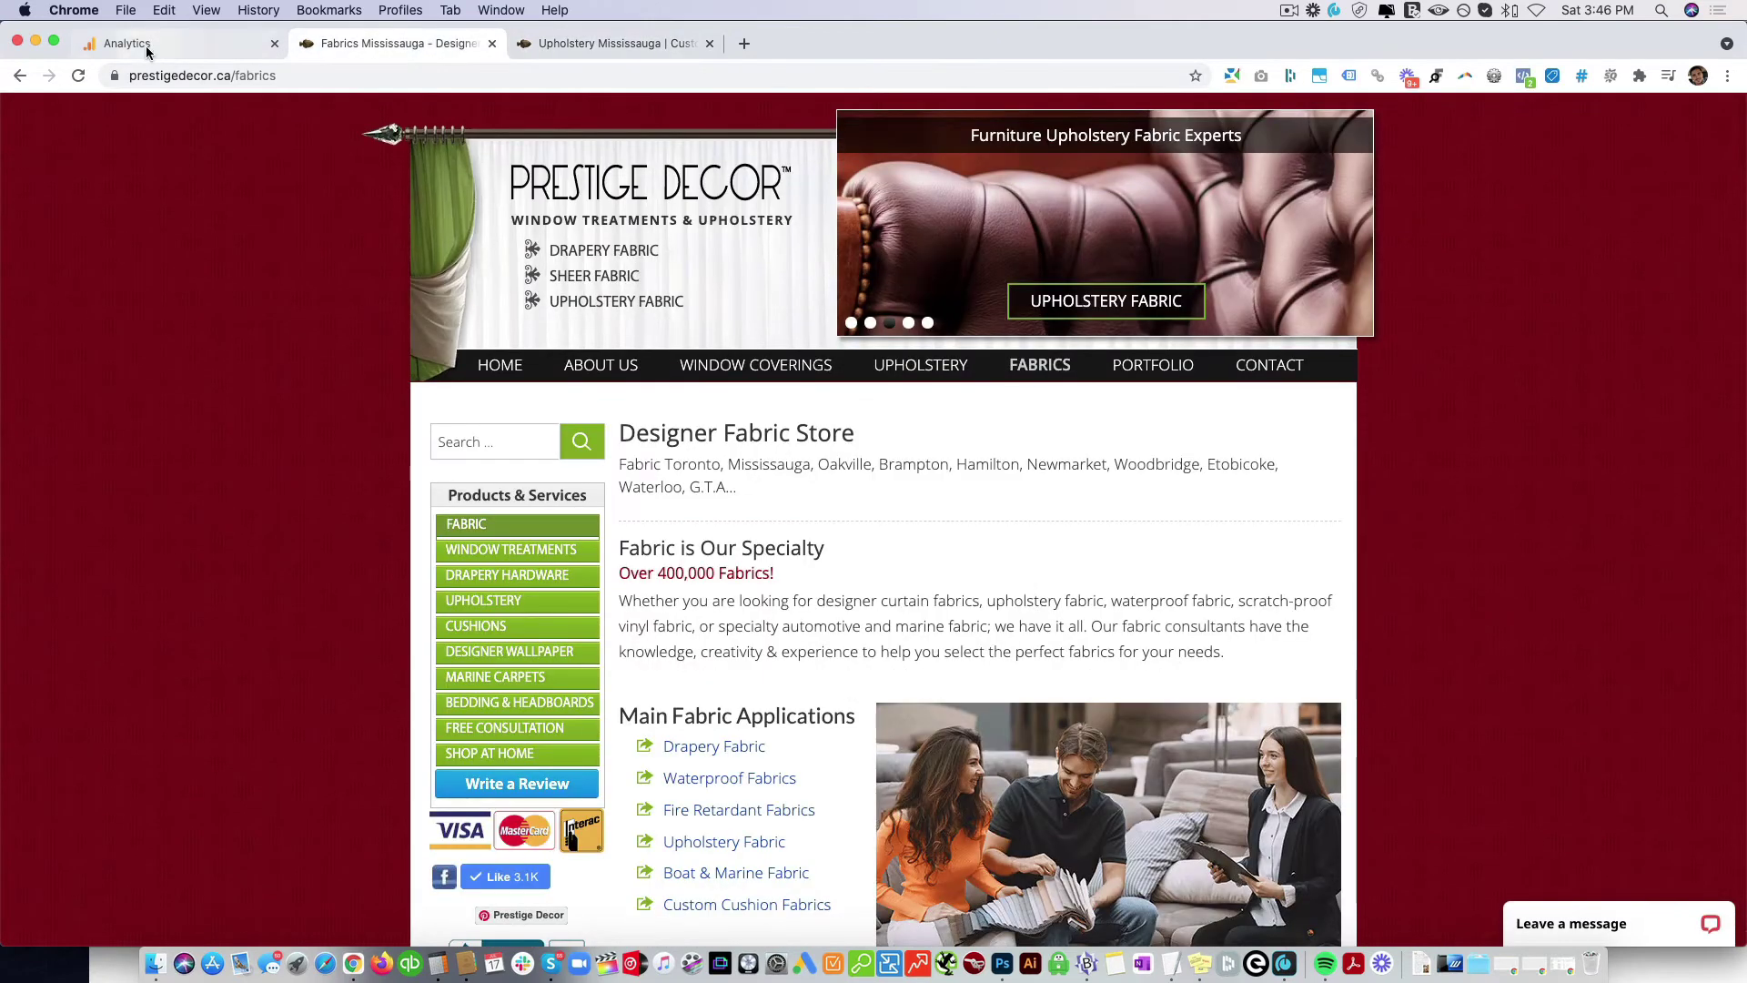
left_click(144, 44)
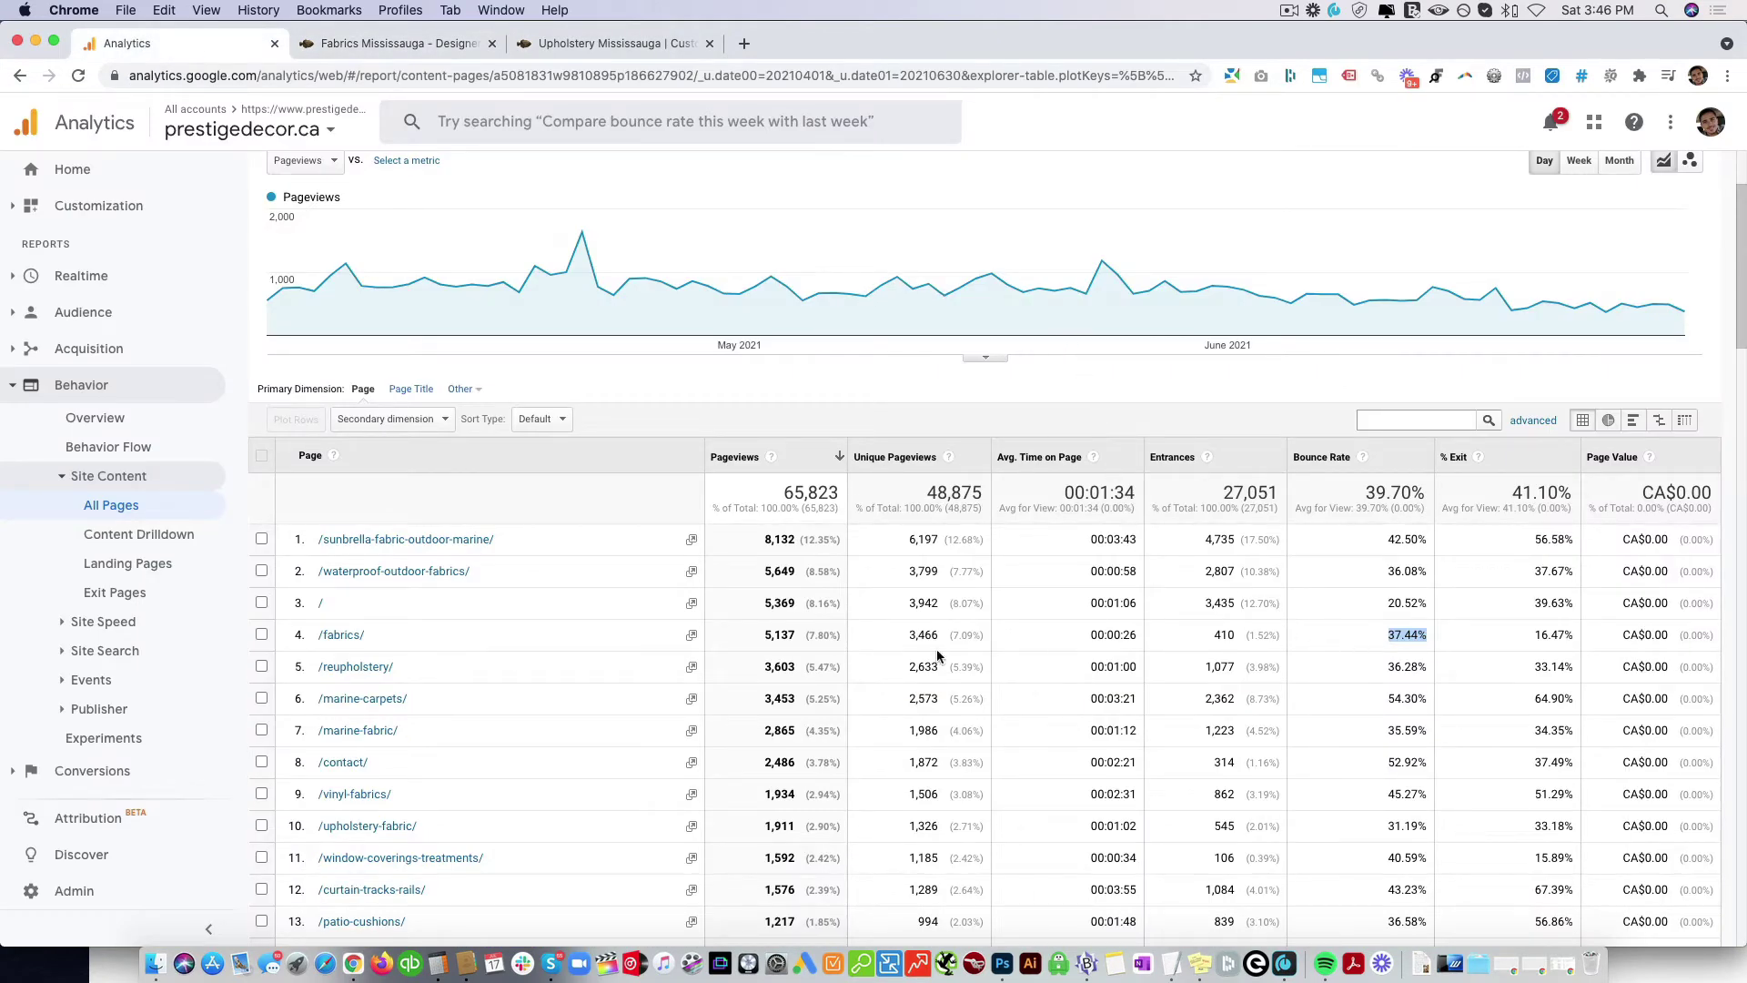
left_click(1134, 635)
left_click_drag(1119, 635, 1090, 637)
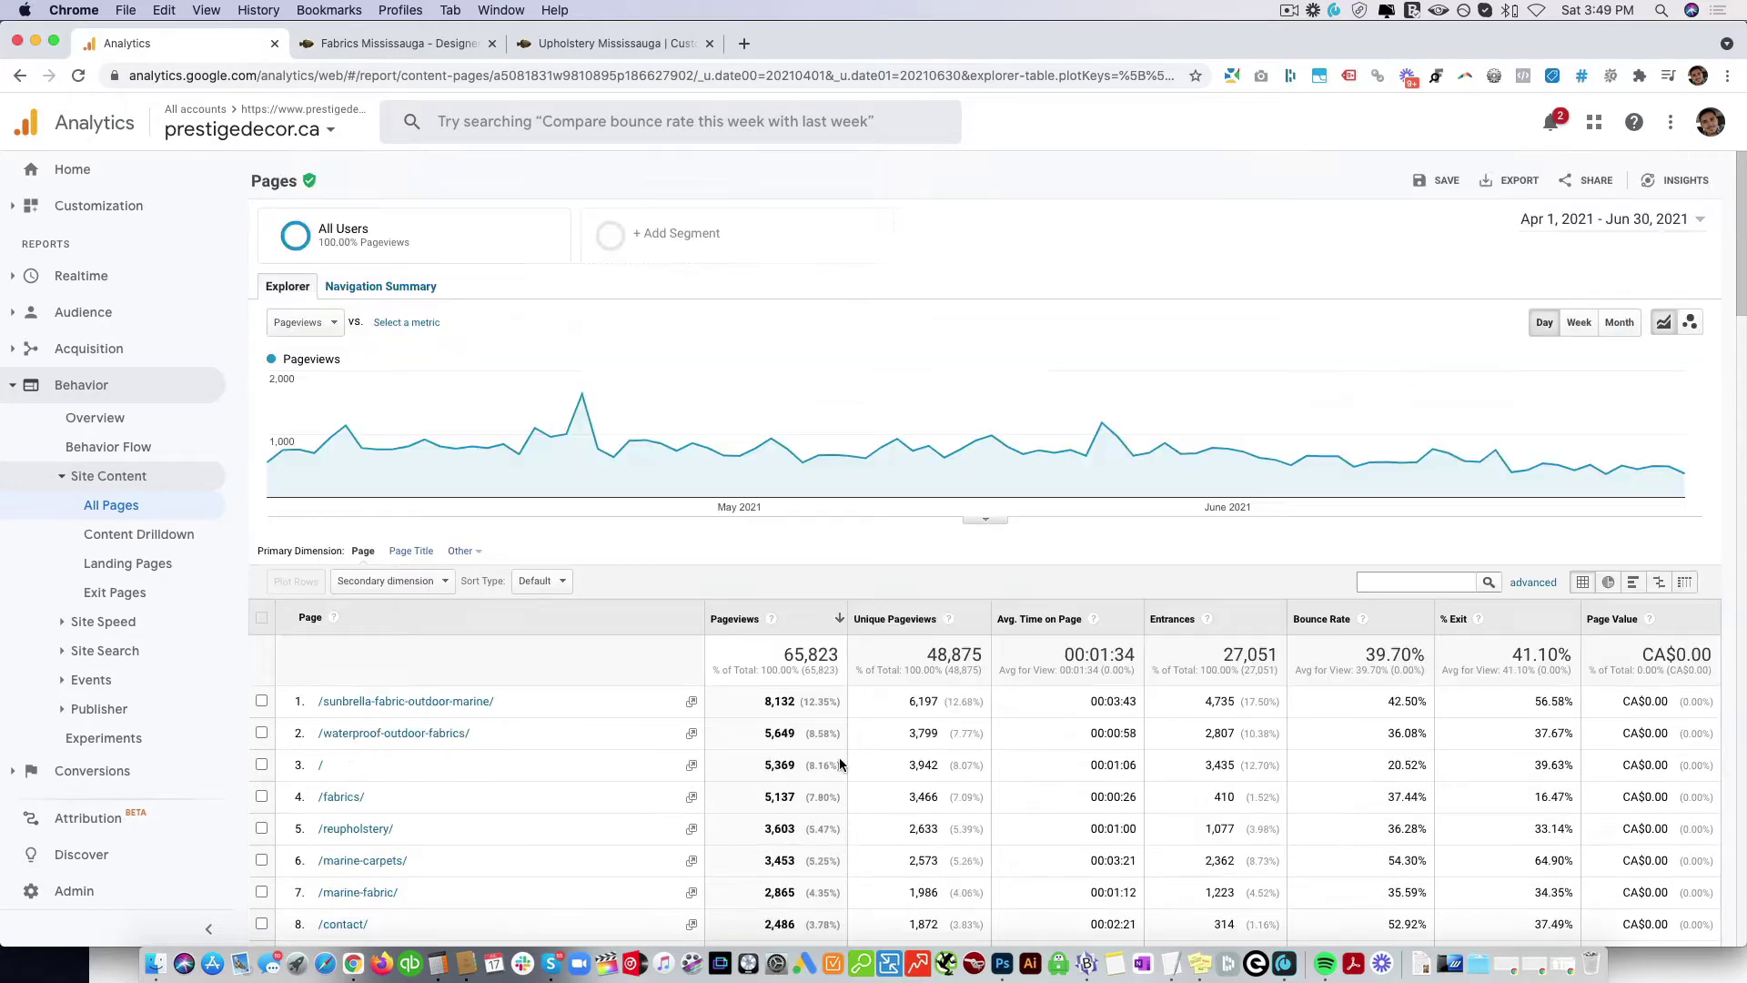
scroll(839, 757, "down", 3)
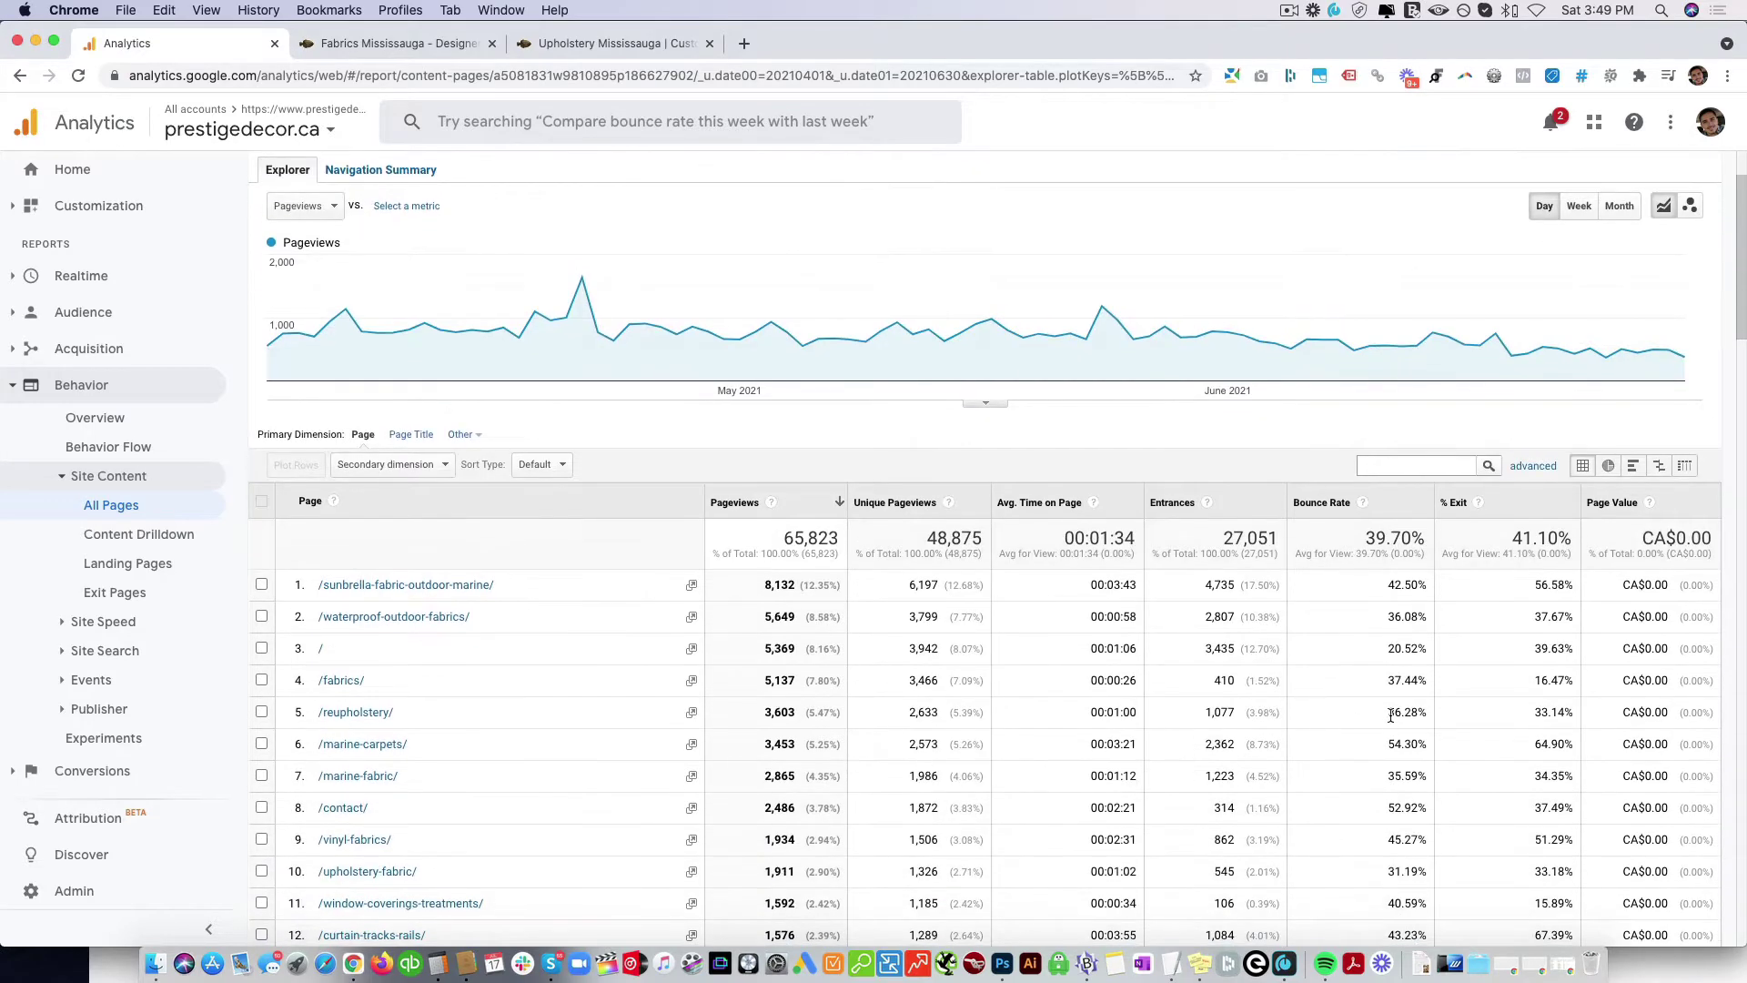
scroll(1279, 724, "down", 1)
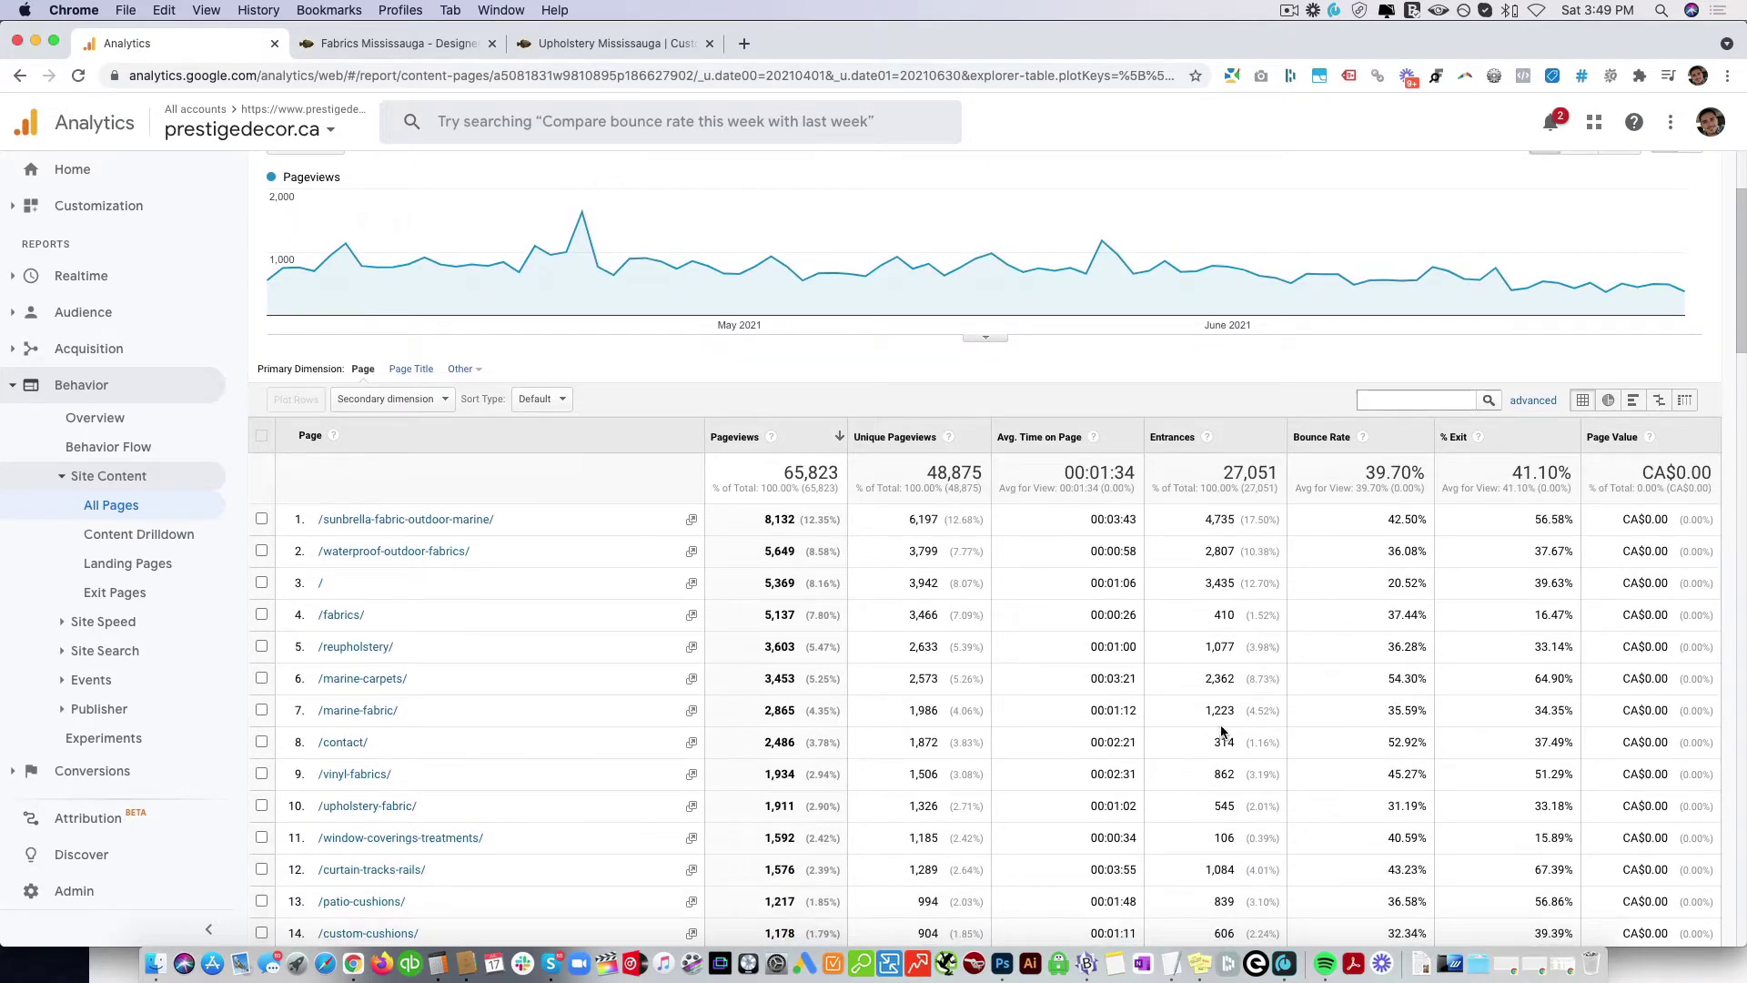
scroll(1078, 701, "down", 1)
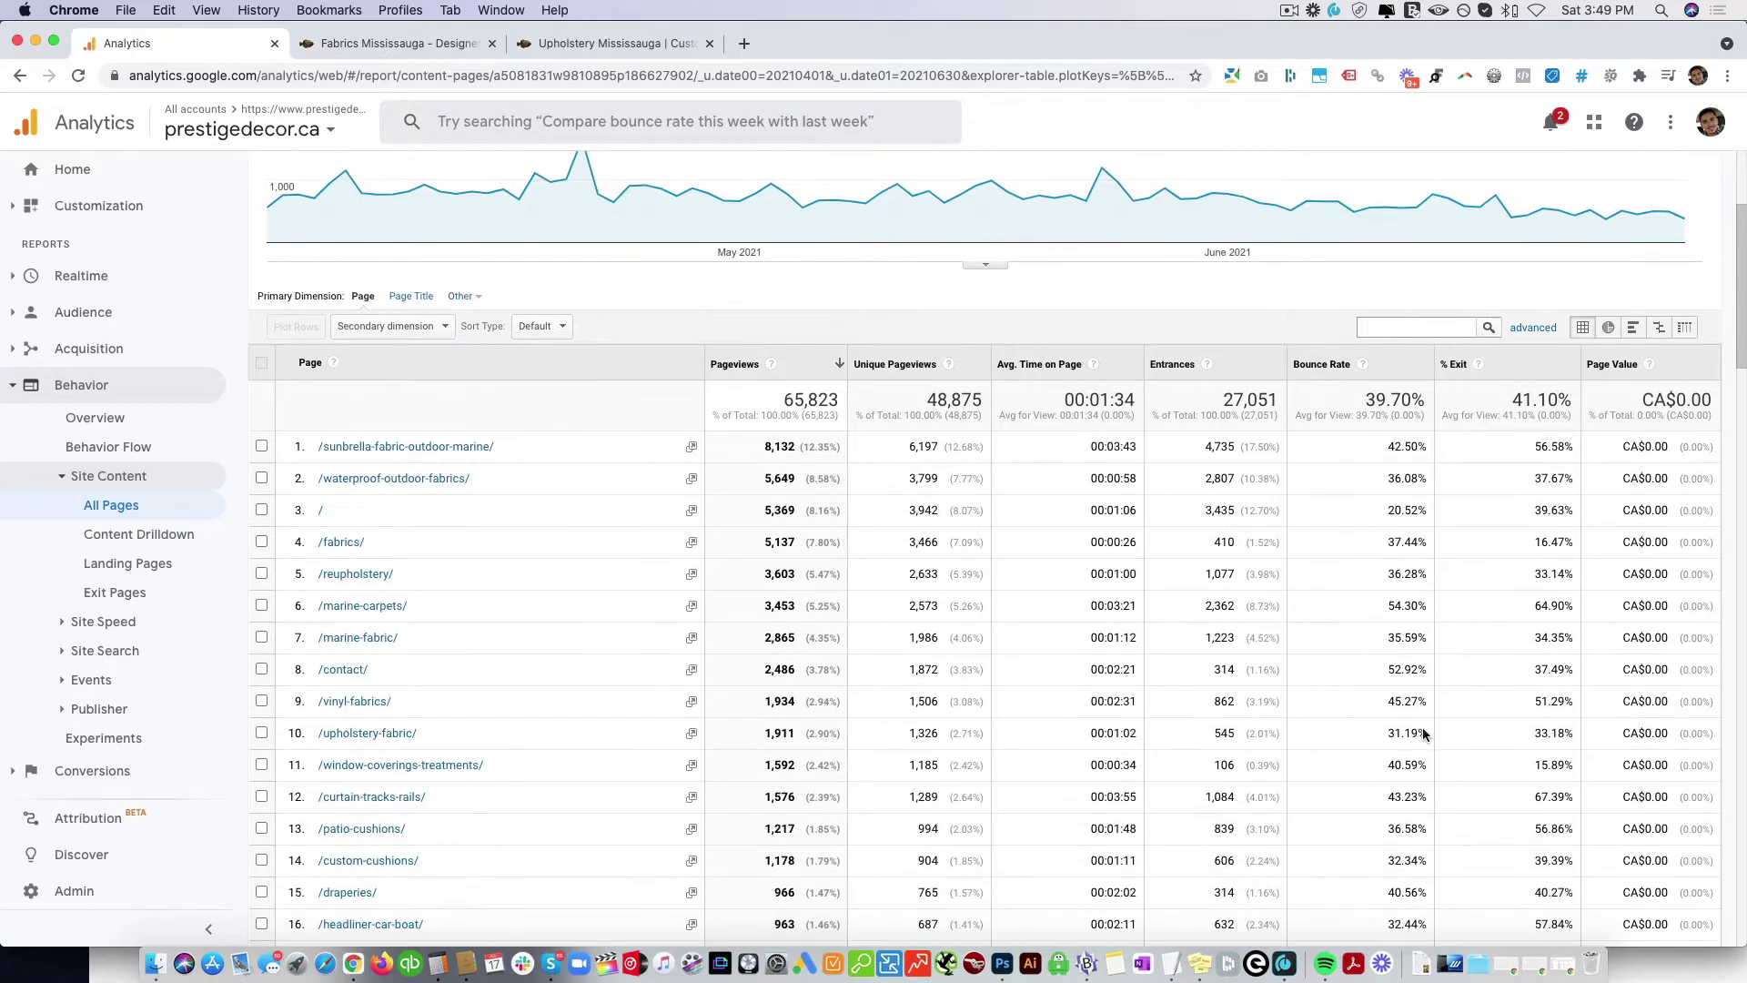
scroll(1552, 655, "down", 5)
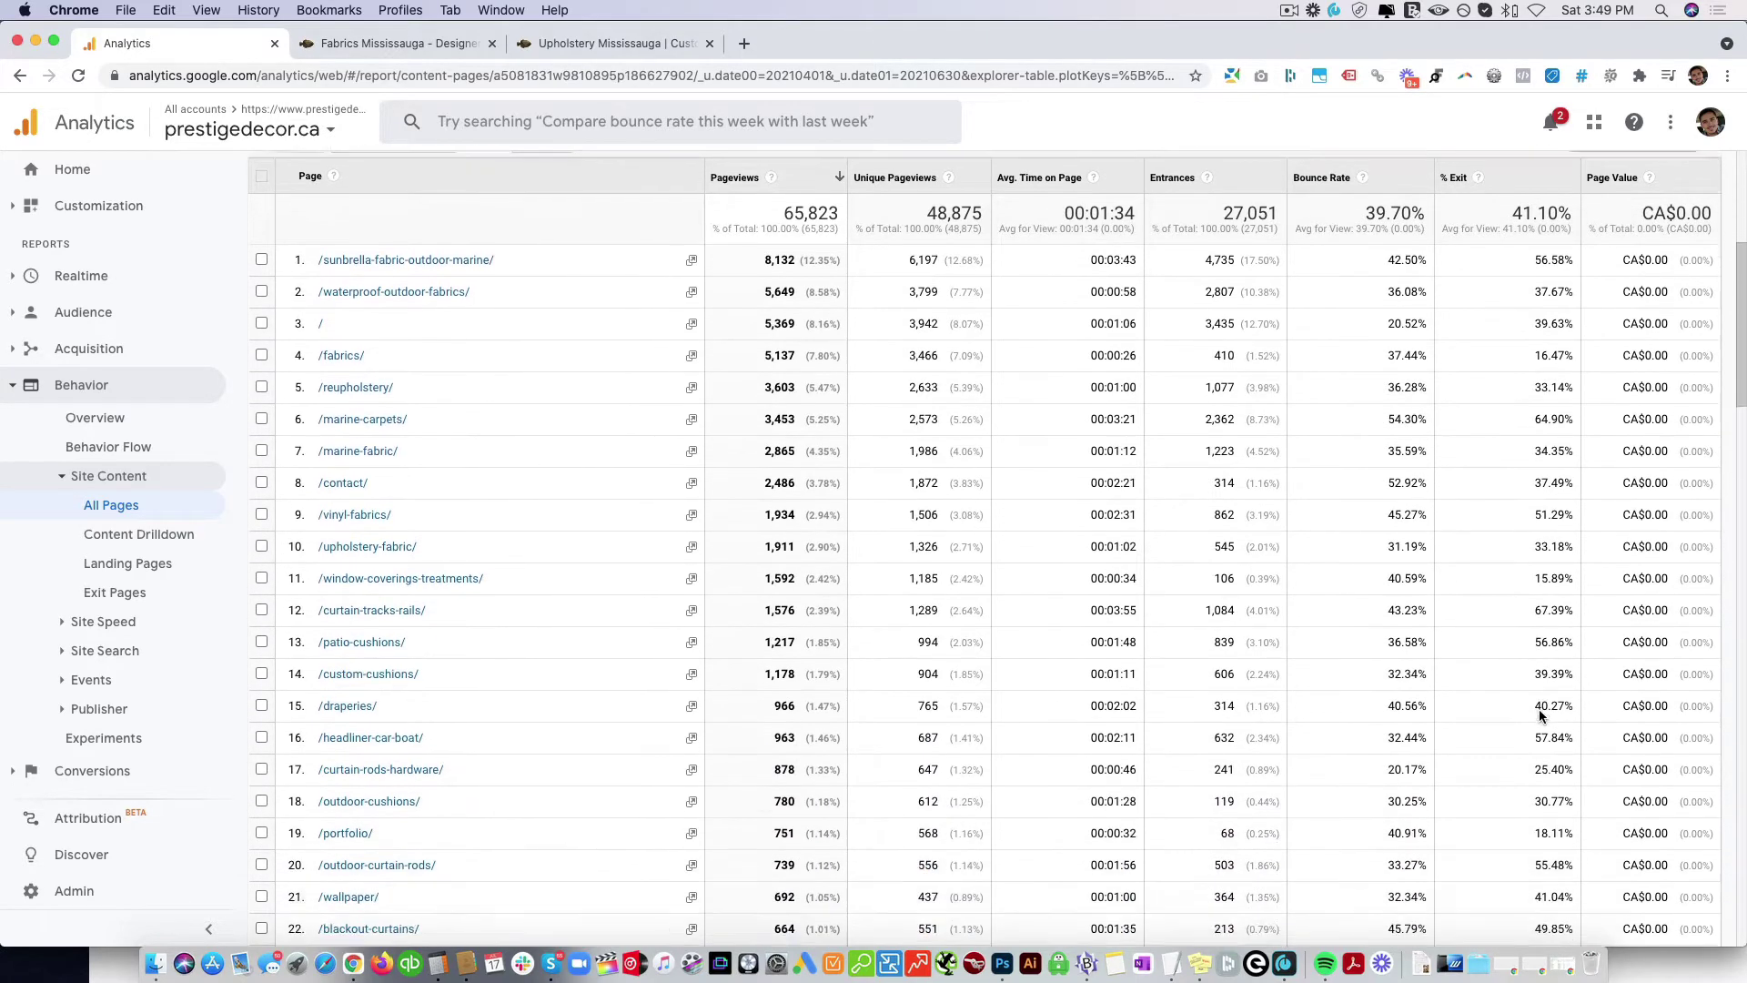
scroll(1437, 756, "down", 3)
scroll(1433, 728, "up", 8)
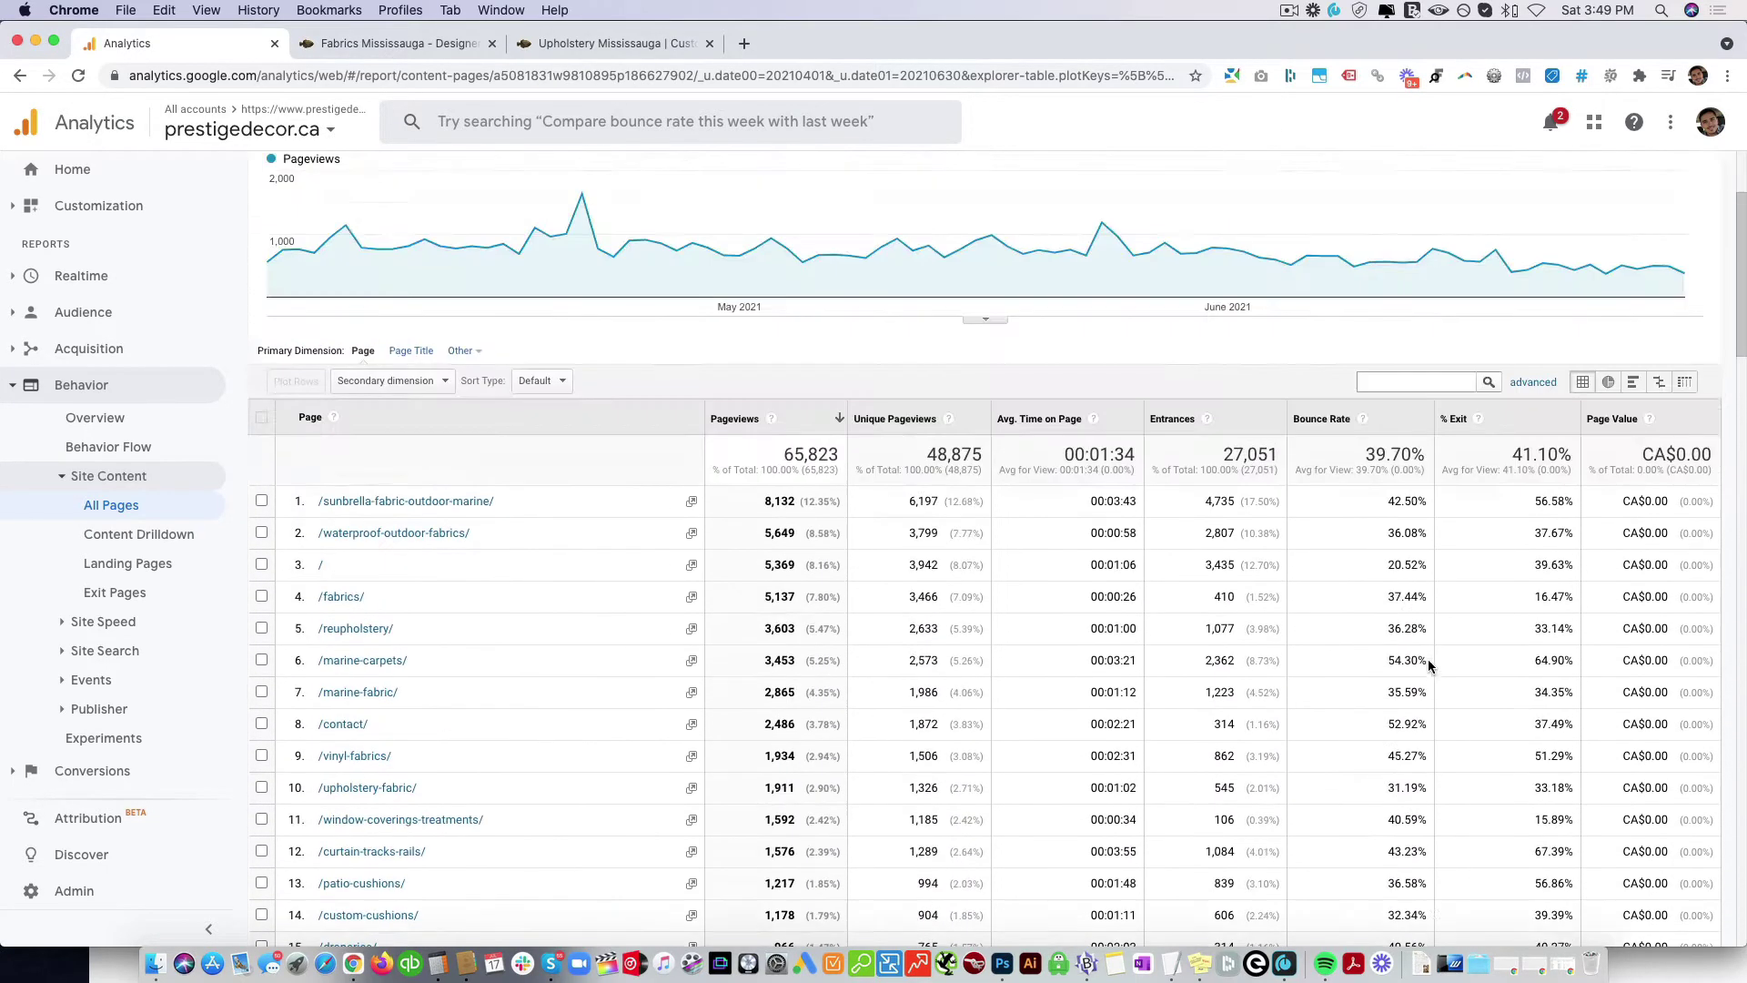
Sort the All Pages table by Bounce Rate, highest first
left_click(1325, 422)
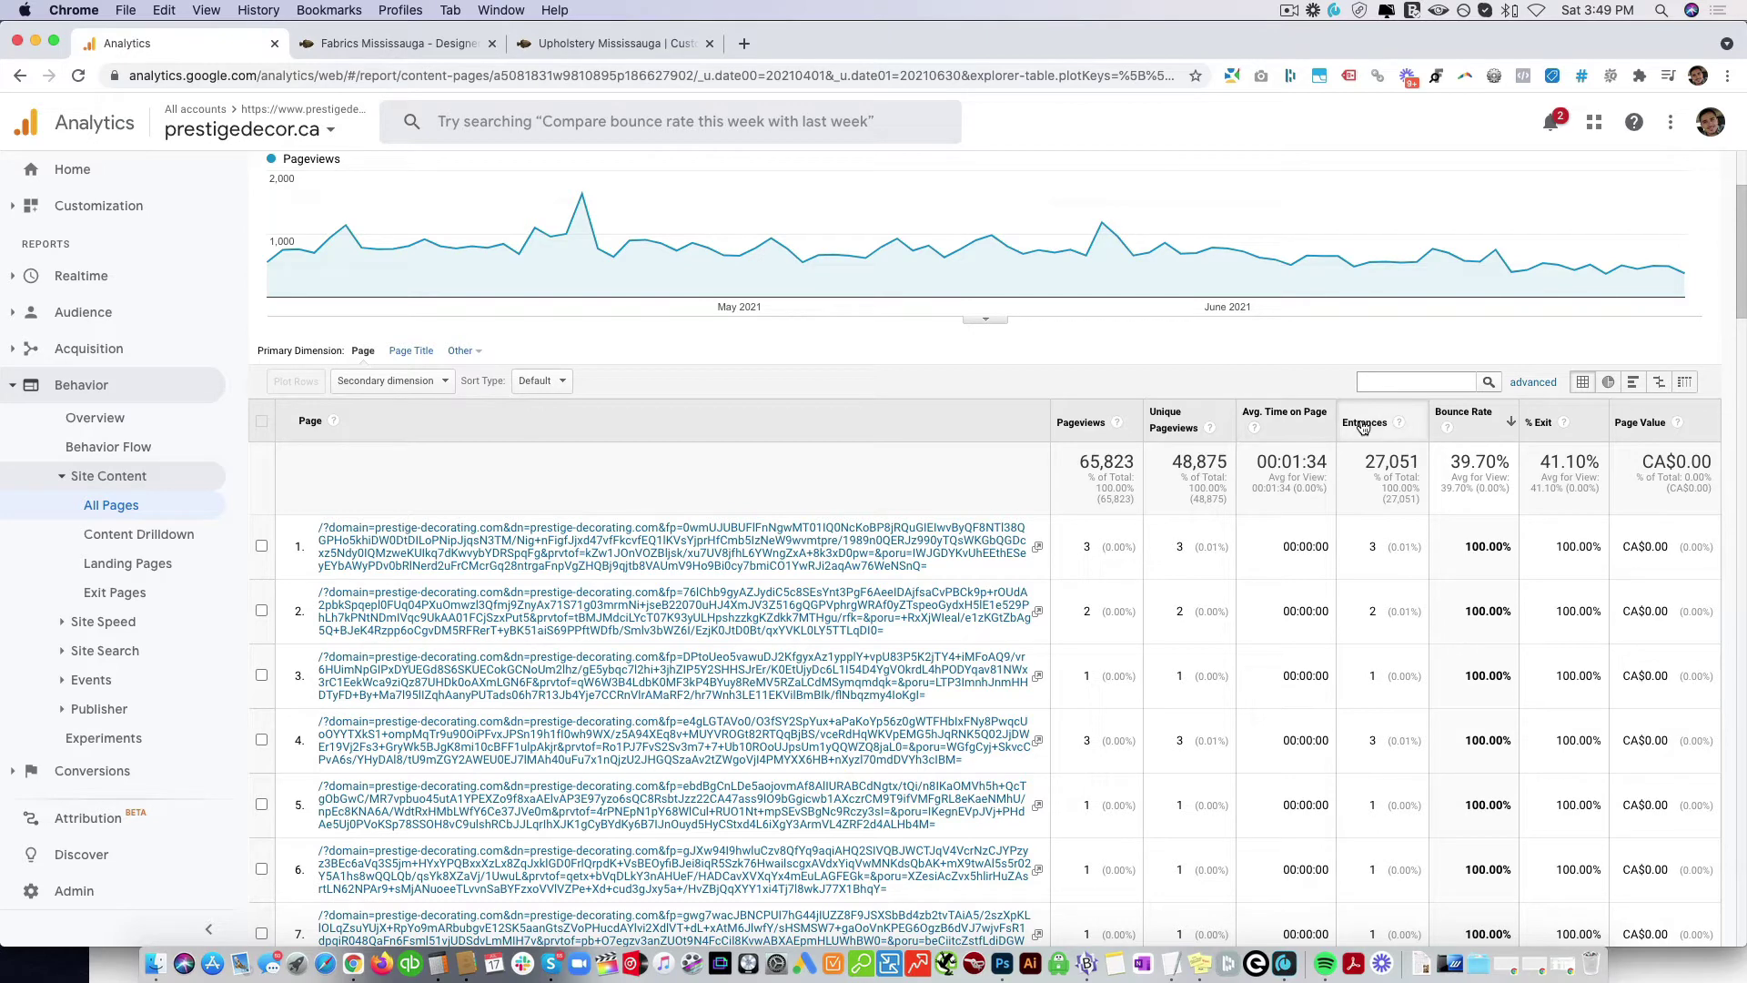
left_click(1474, 415)
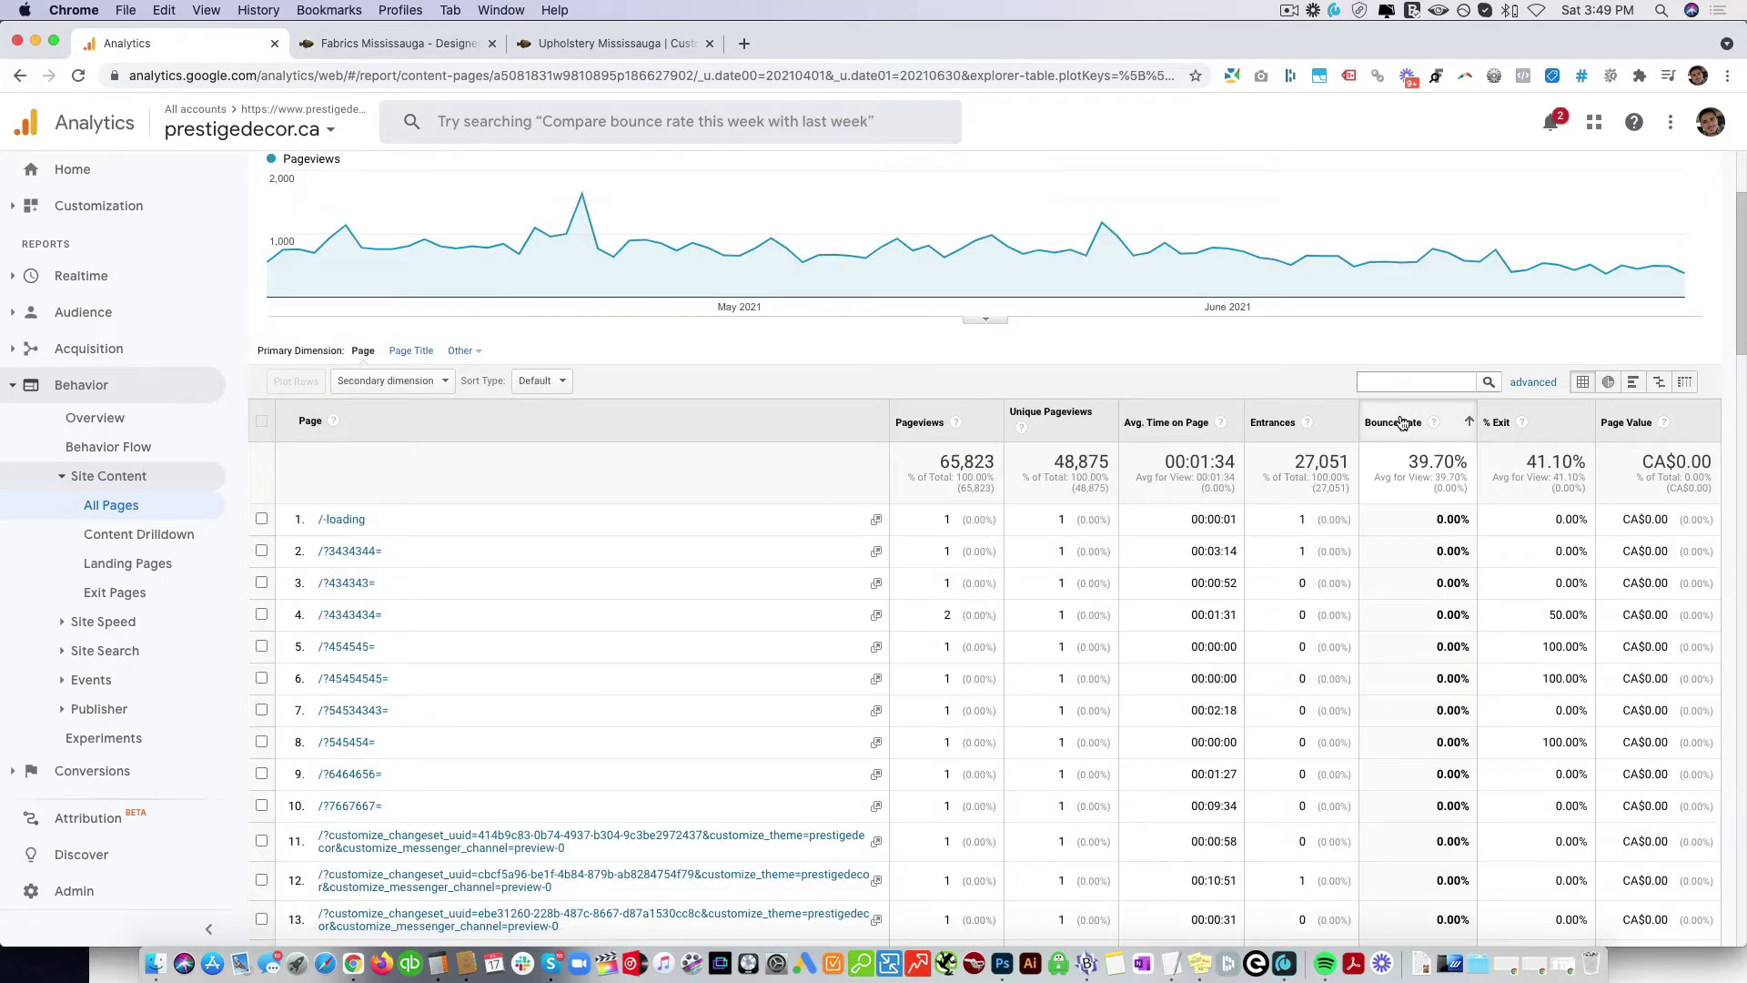
left_click(1401, 422)
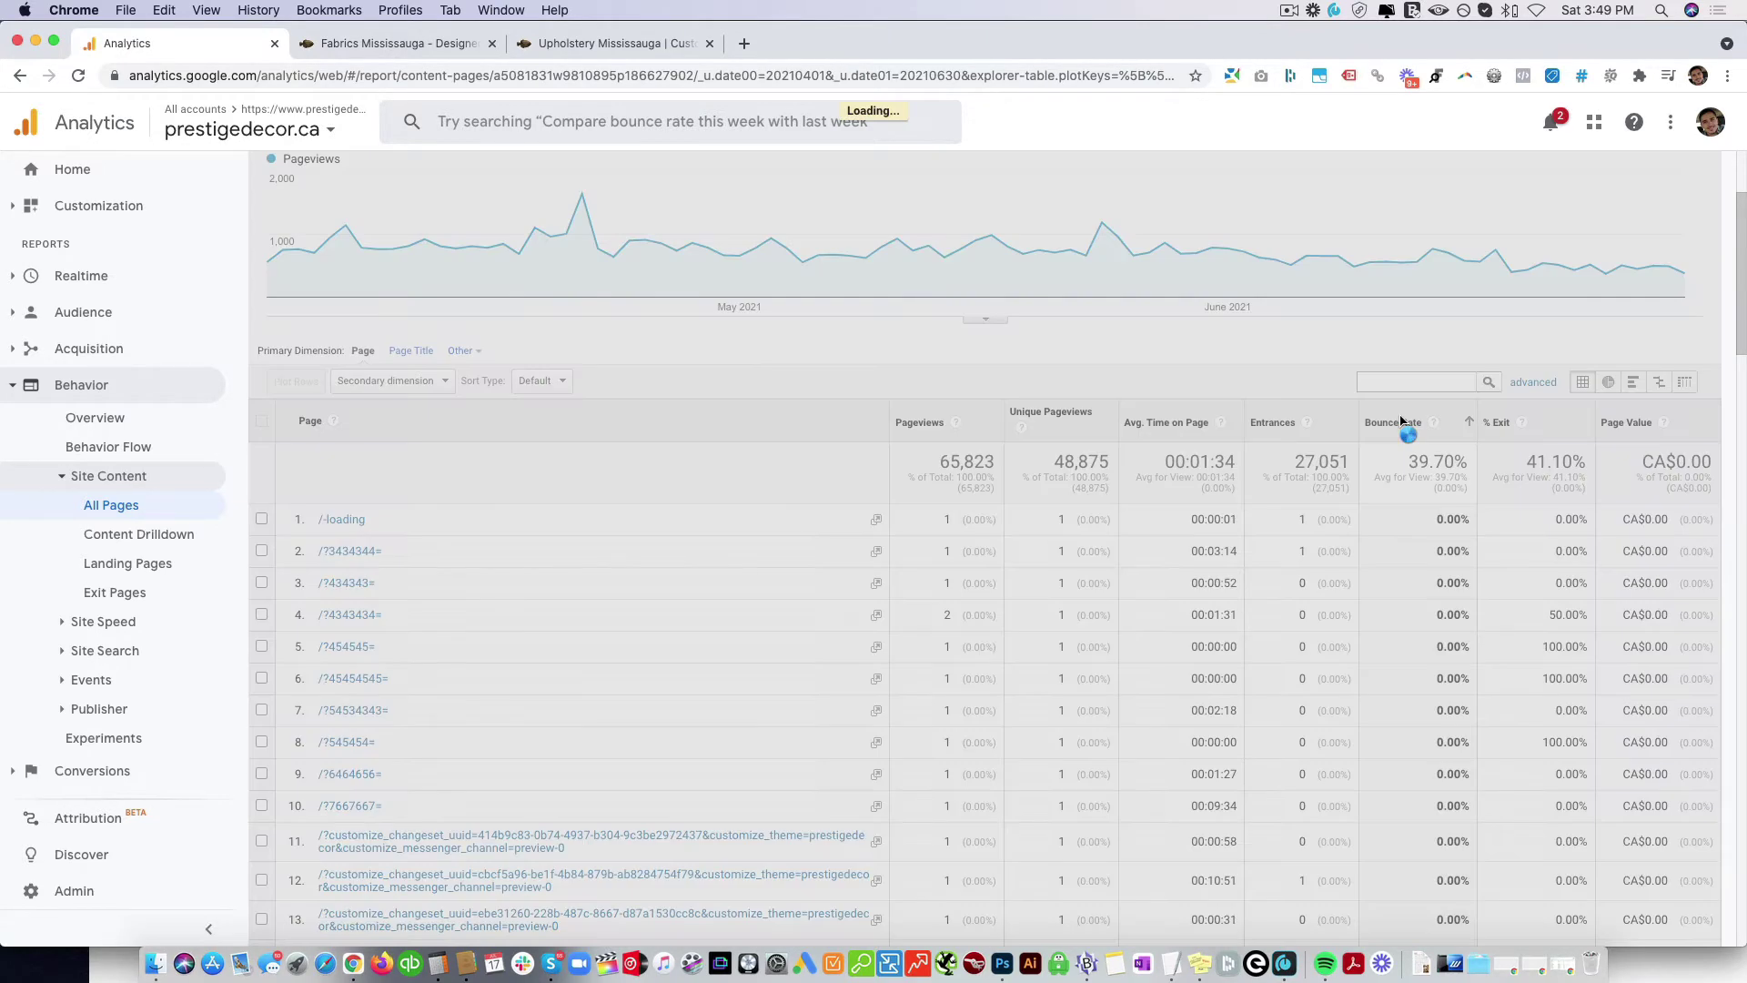
Select row 40's 100.00% bounce rate and its /curtains-toronto page path
scroll(1490, 559, "down", 10)
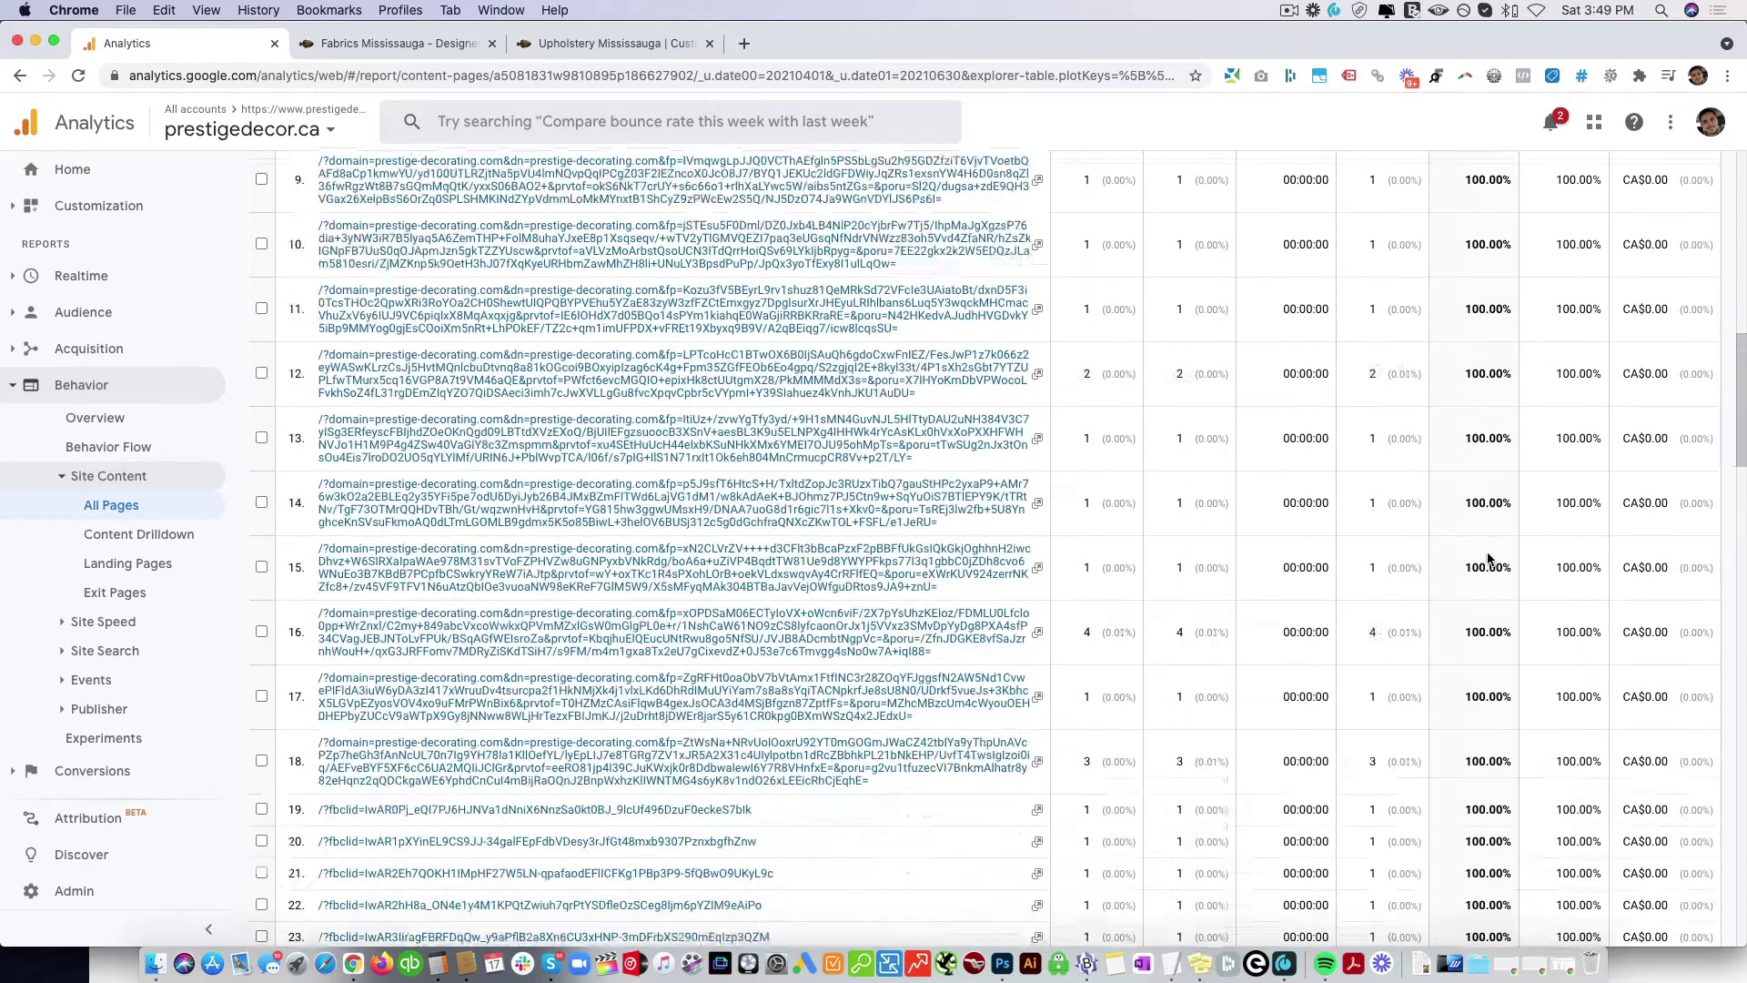
scroll(1489, 559, "down", 10)
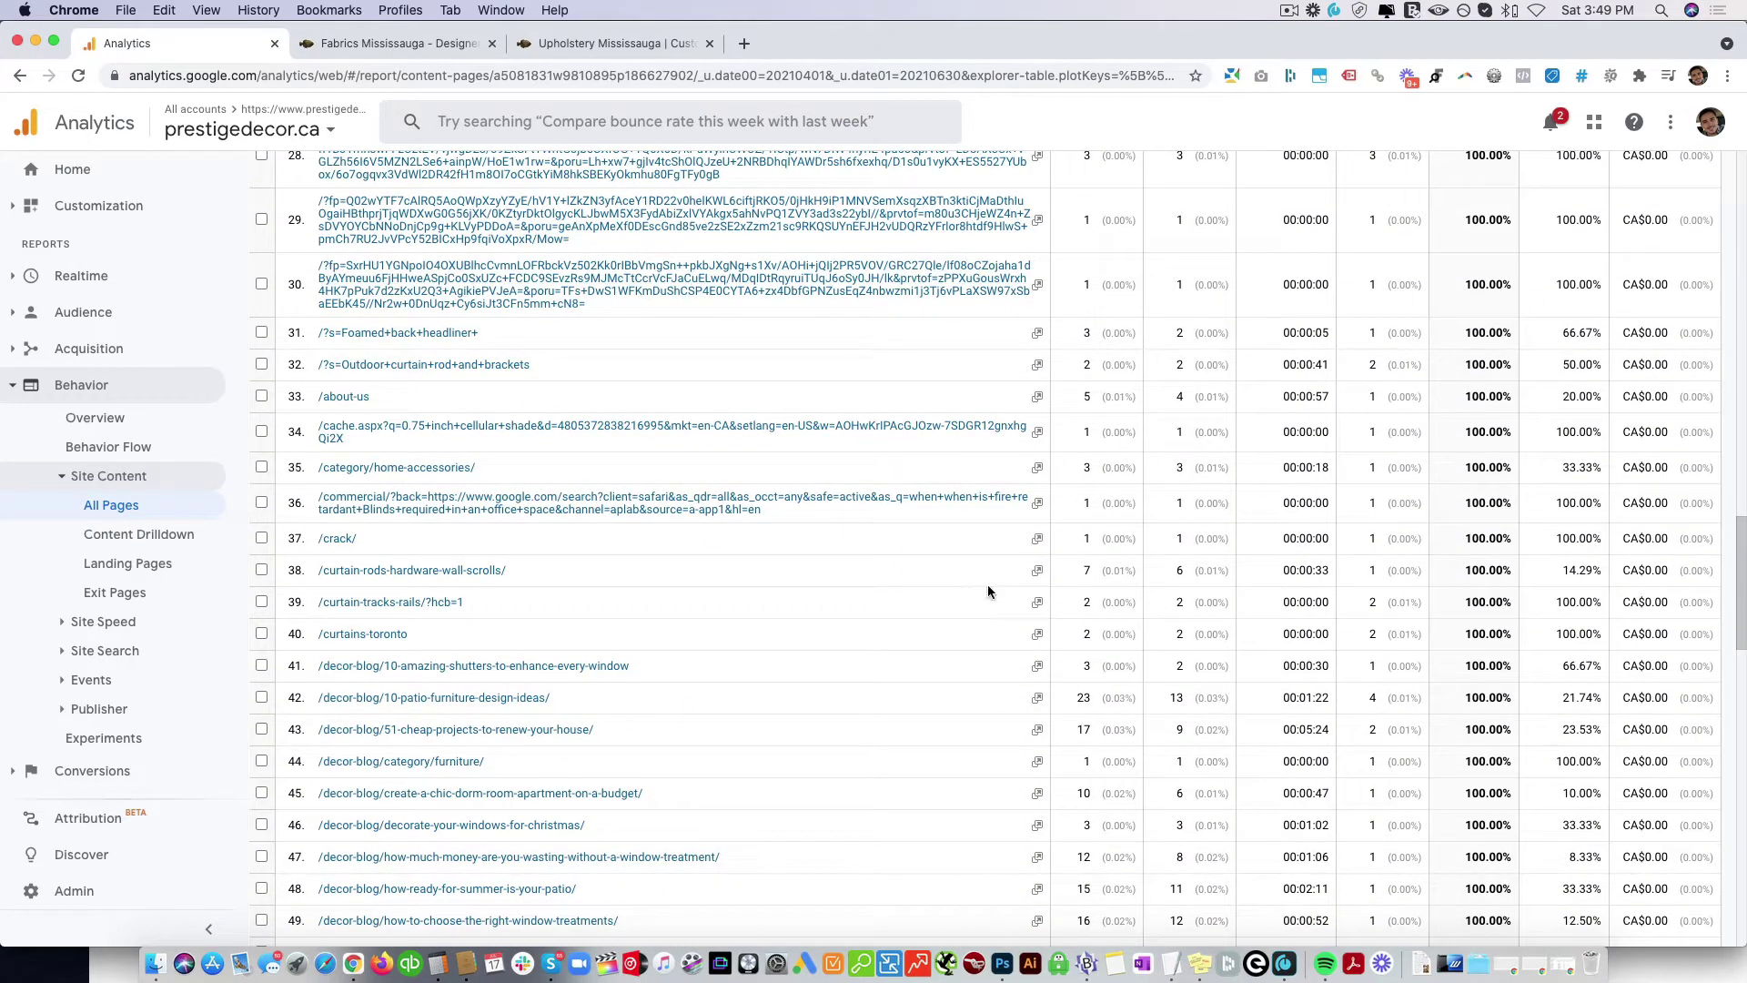
scroll(733, 615, "down", 1)
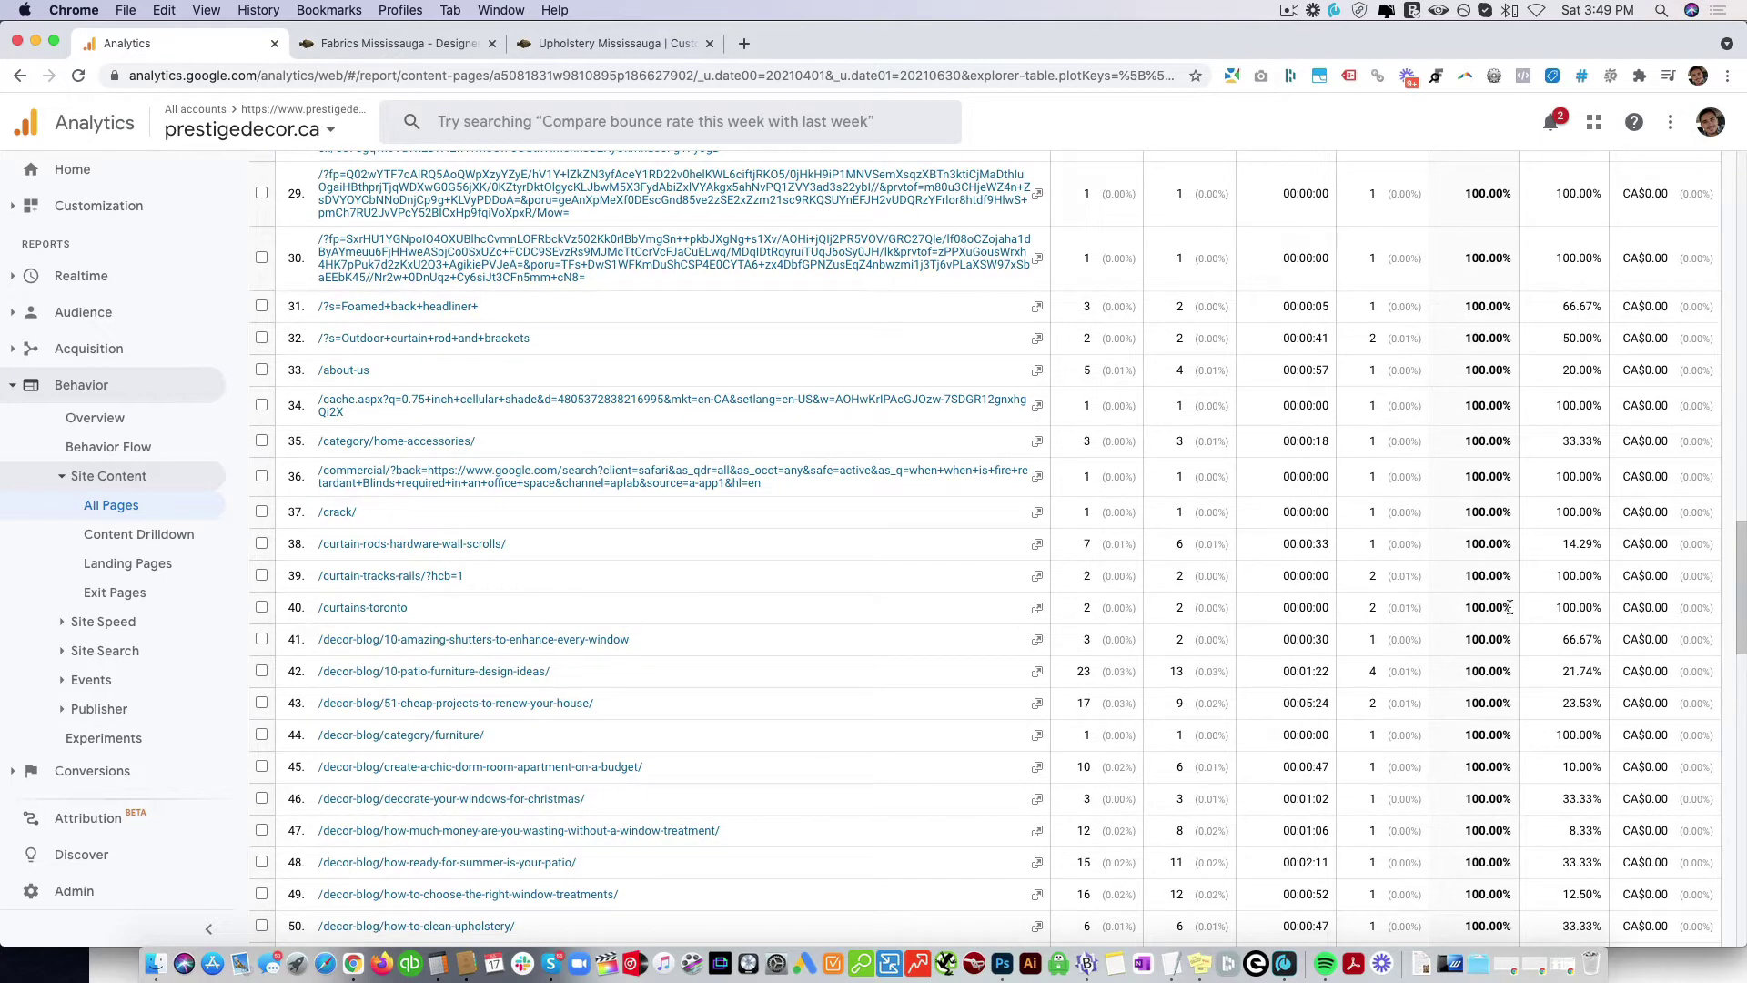
left_click_drag(1510, 607, 1454, 611)
left_click_drag(409, 607, 318, 609)
key("cmd+c")
Load prestigedecor.ca/curtains-toronto in the second tab and view Google's cached copy of it
left_click(375, 43)
left_click(363, 76)
left_click_drag(373, 75, 318, 75)
key("cmd+v")
key("Return")
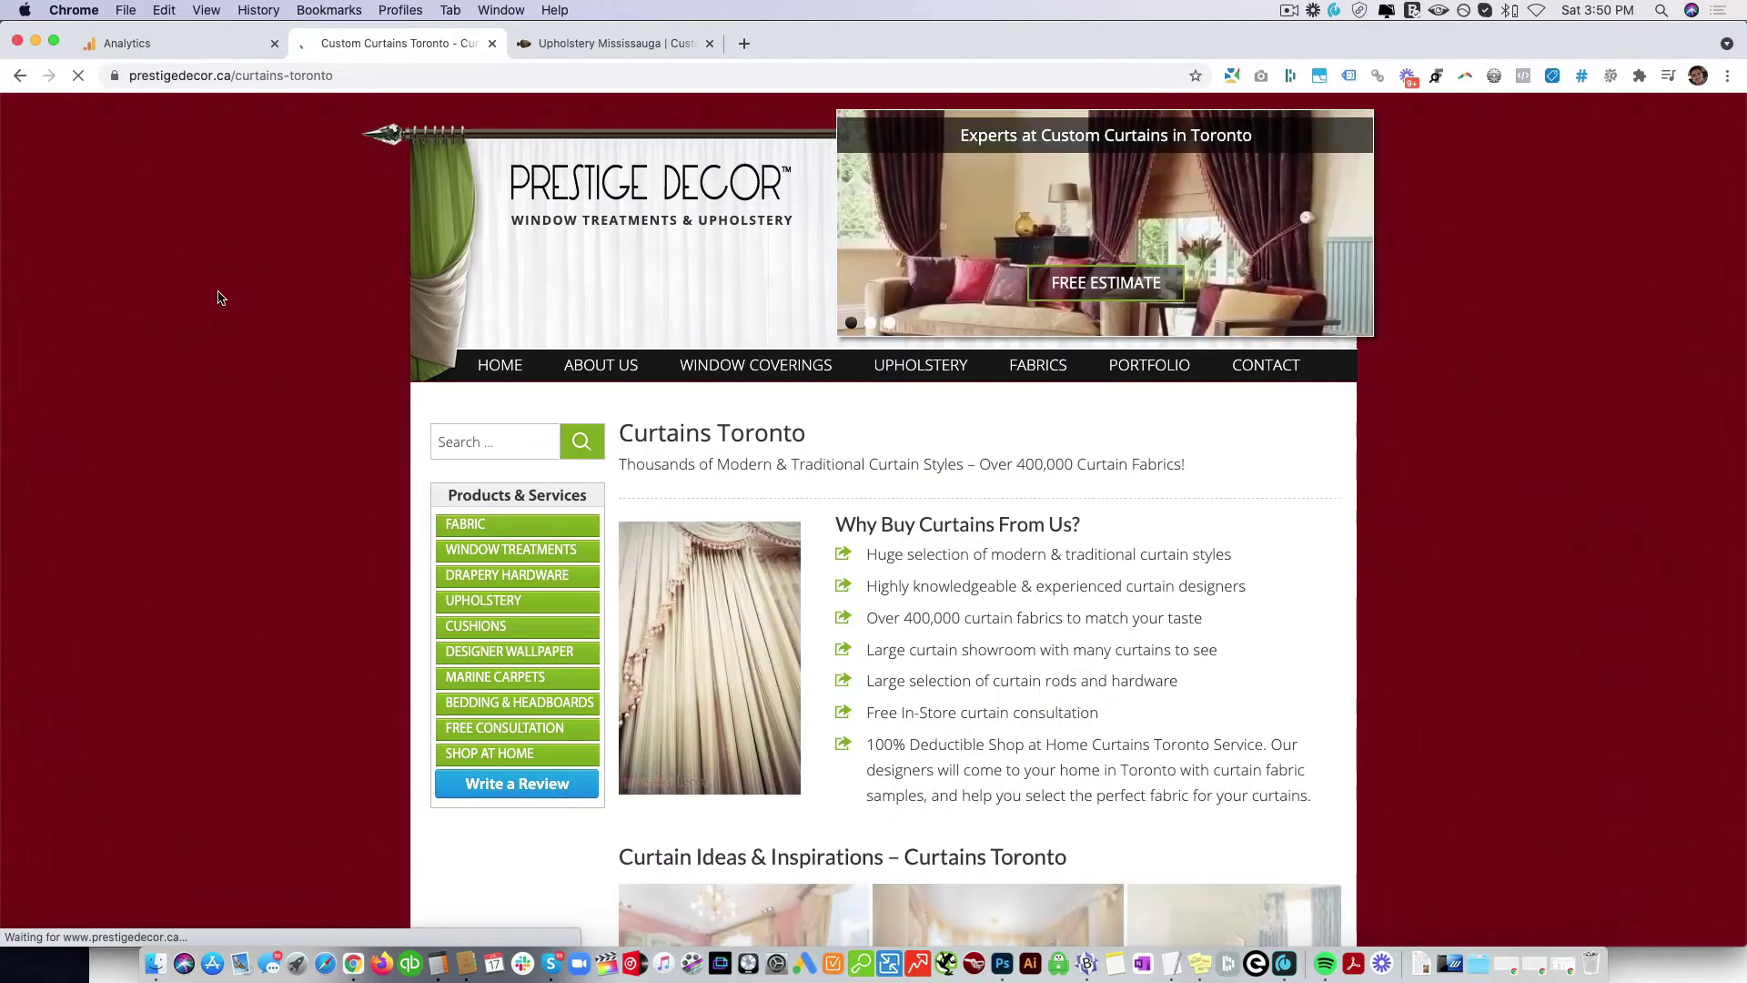
right_click(174, 358)
left_click(228, 545)
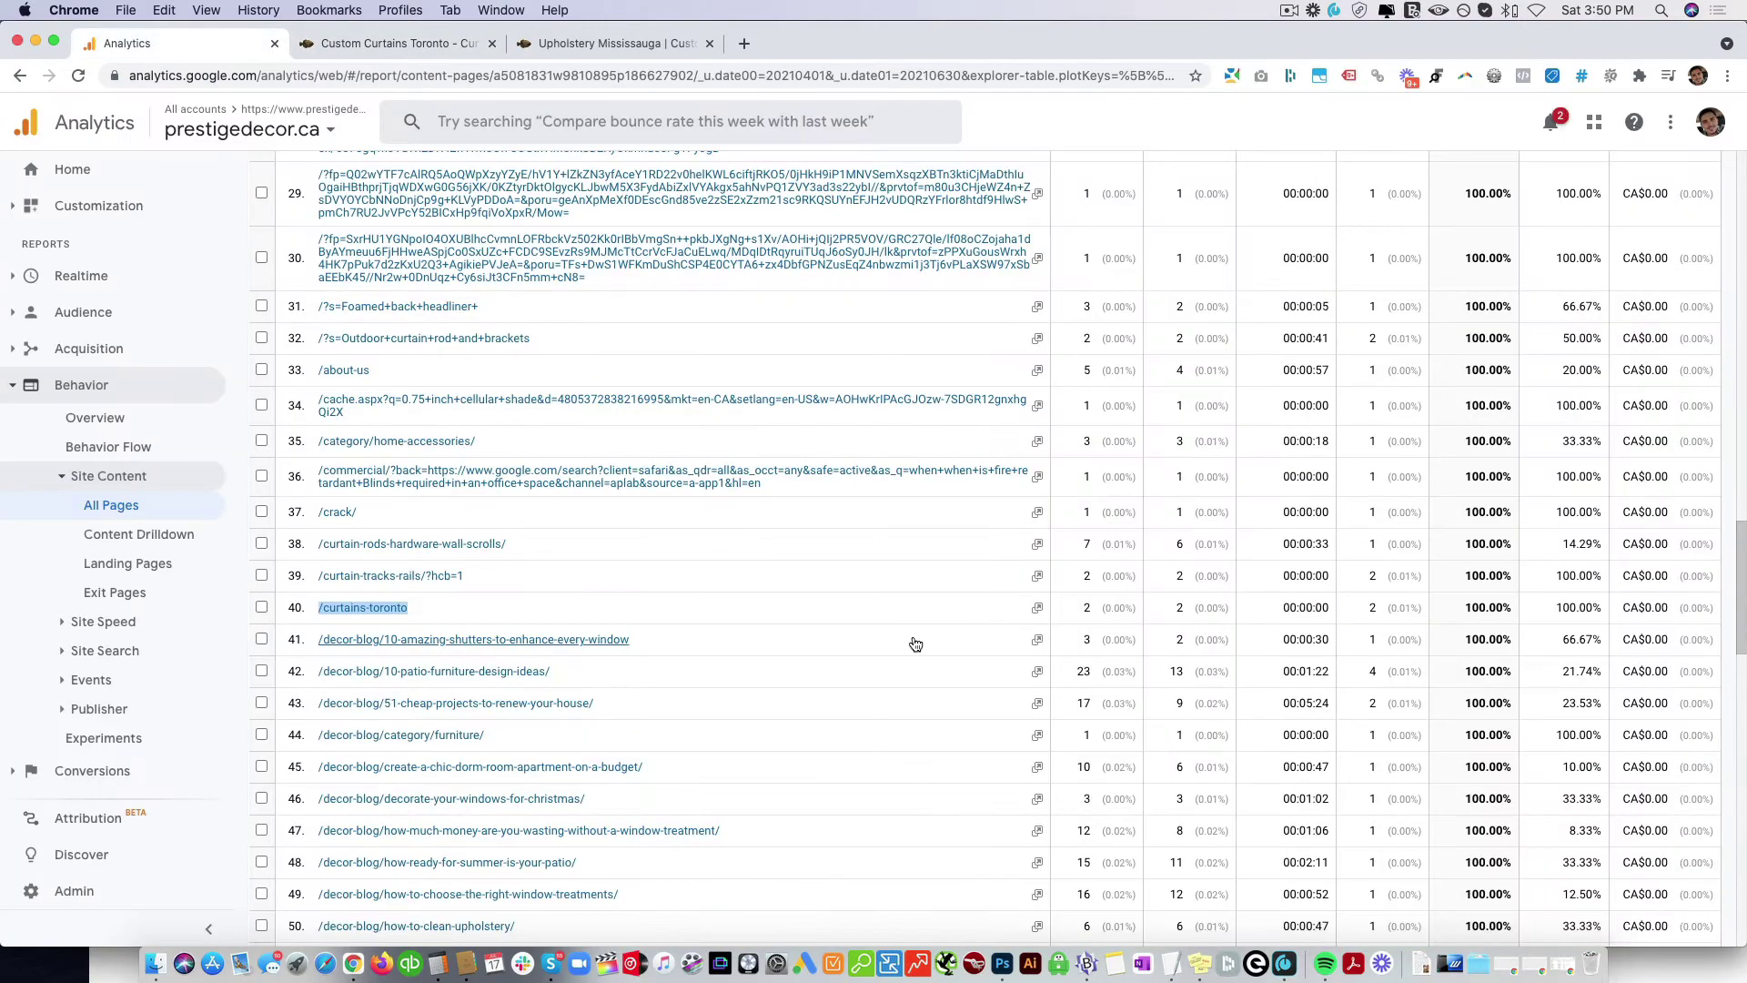
Search the report for /curtains-toronto and show 1000 rows per page
key("super+f")
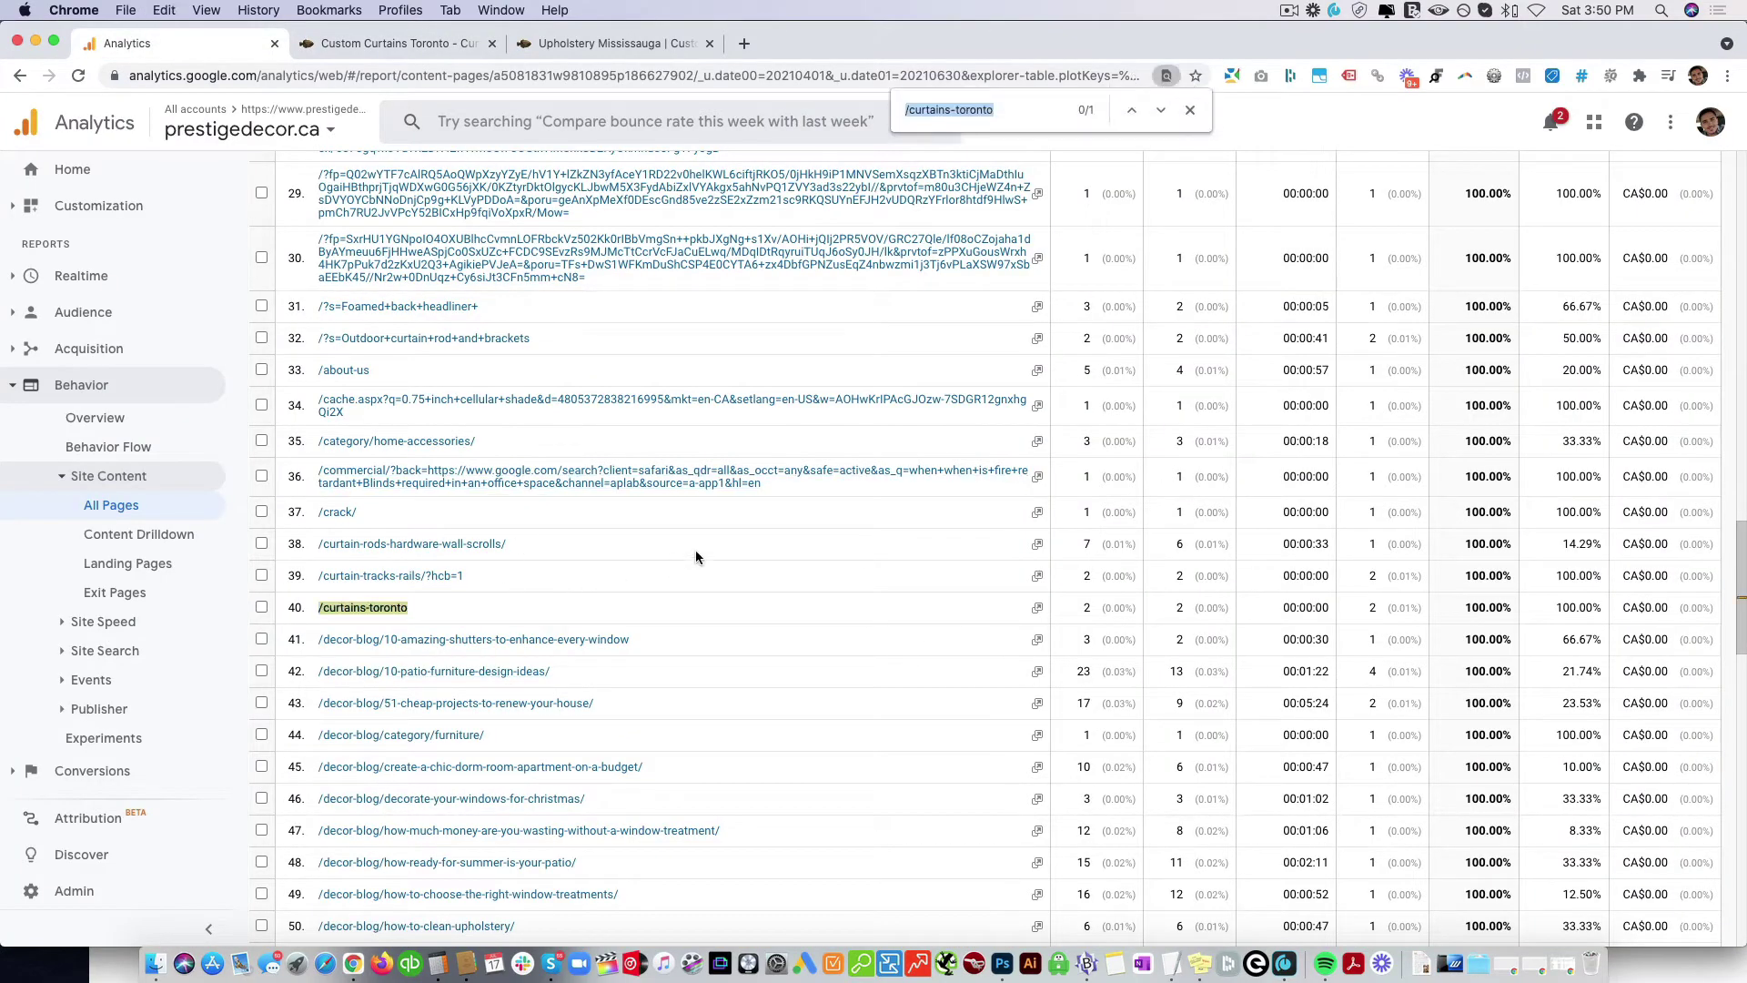
left_click(1121, 105)
scroll(428, 528, "down", 15)
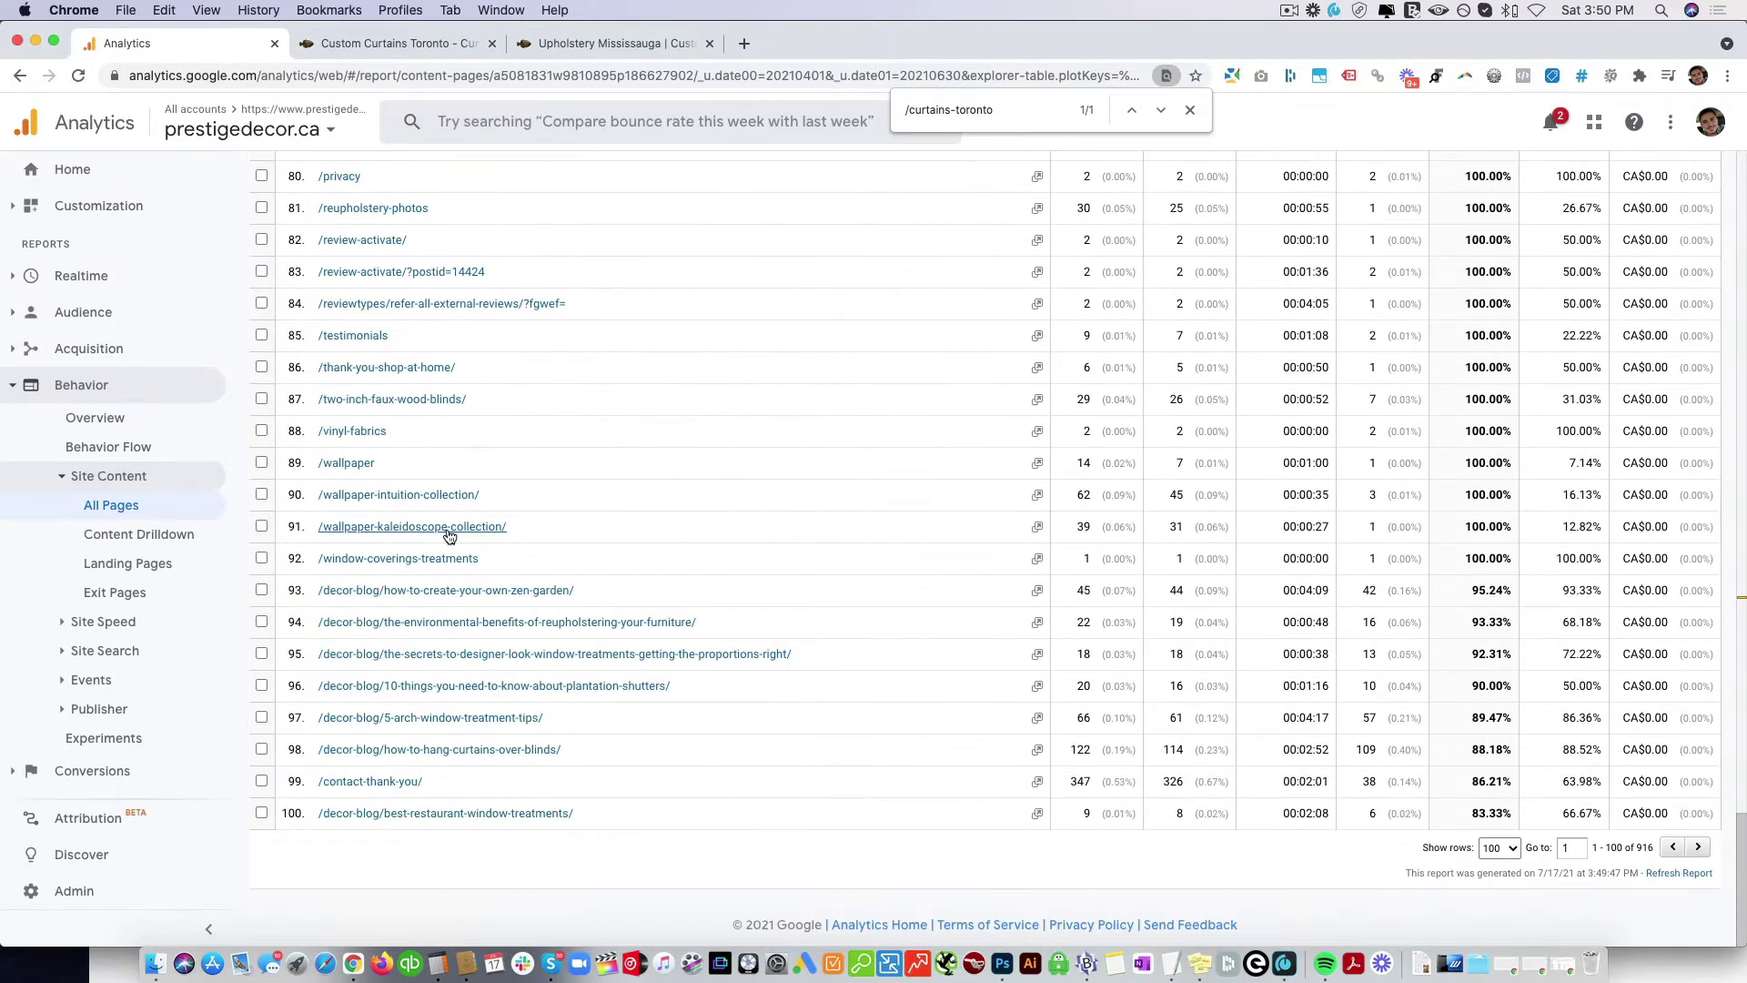
left_click(1499, 848)
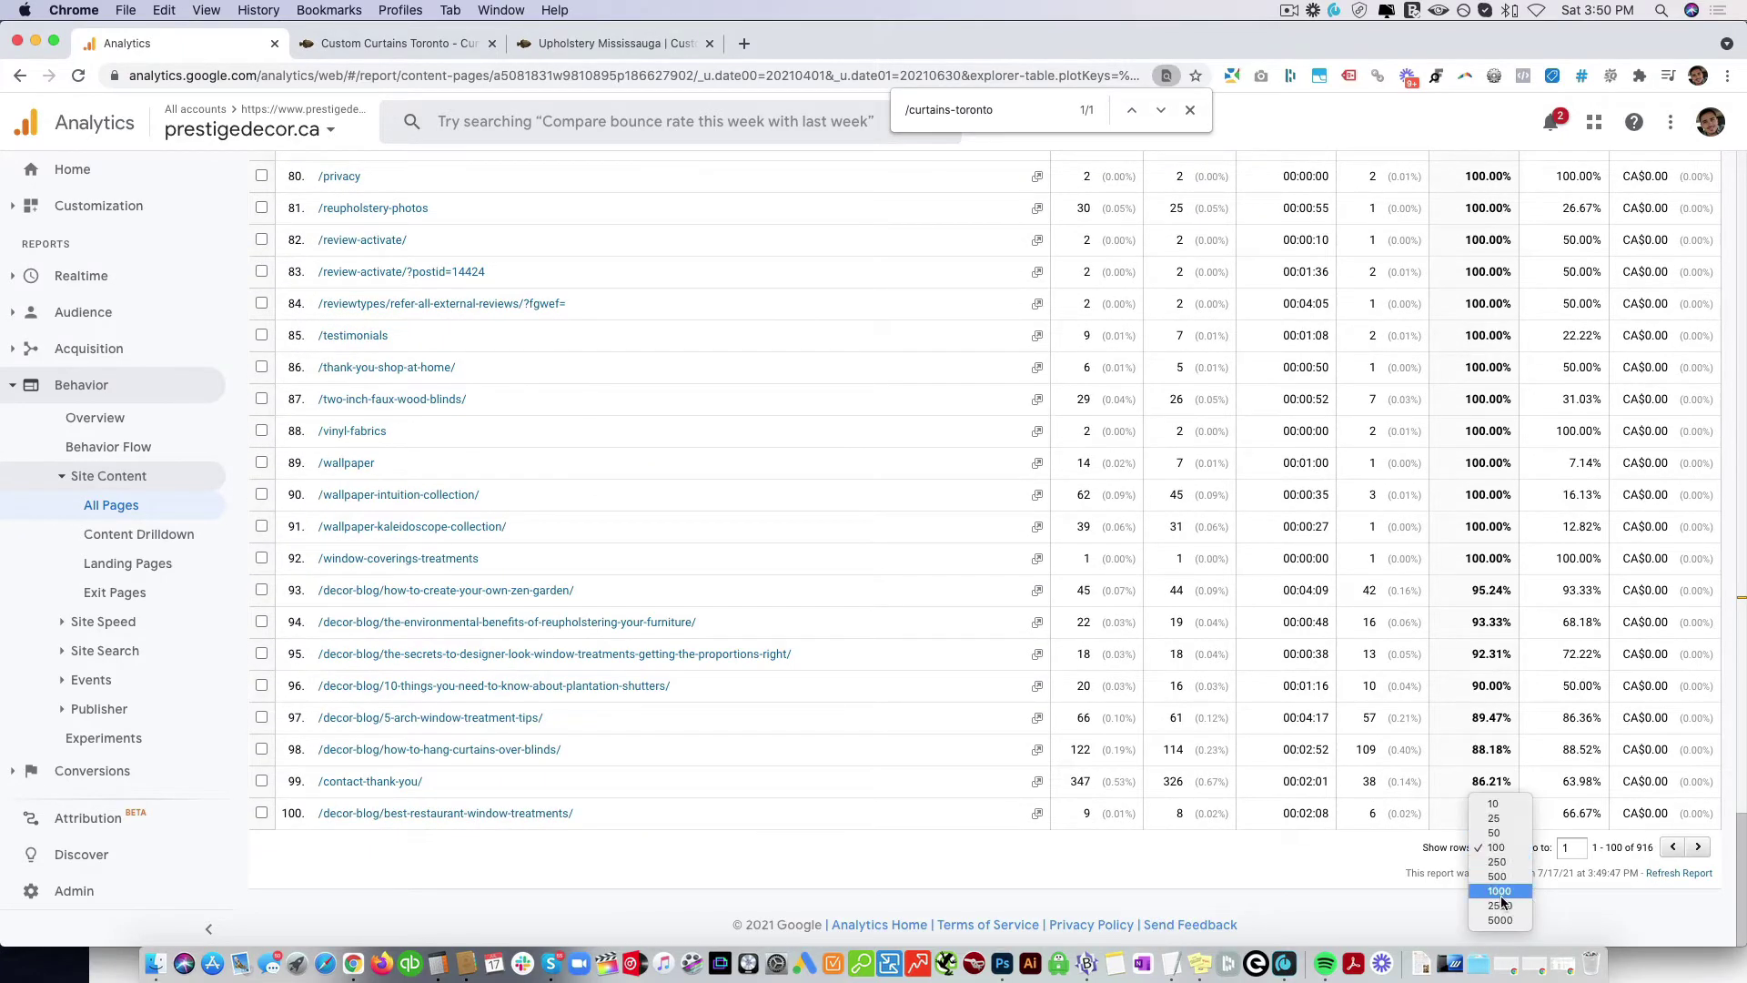
left_click(1499, 892)
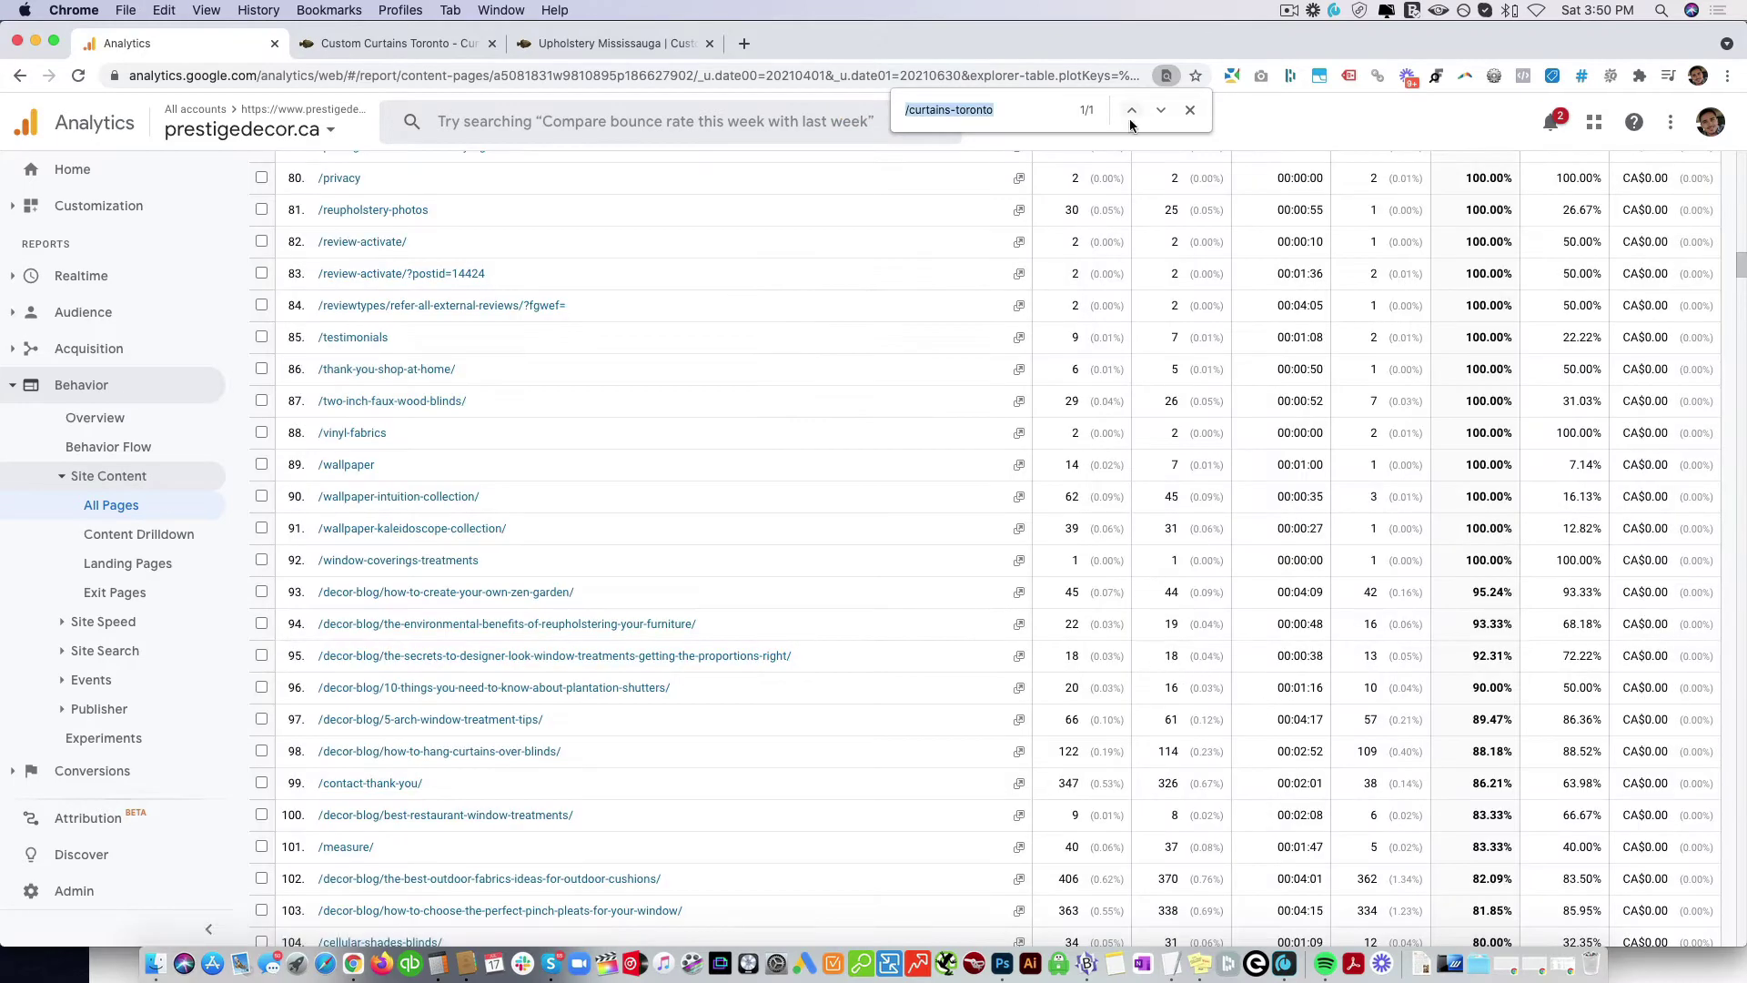
Jump between the /curtains-toronto matches at row 40 and row 179
left_click(1130, 110)
left_click(1130, 110)
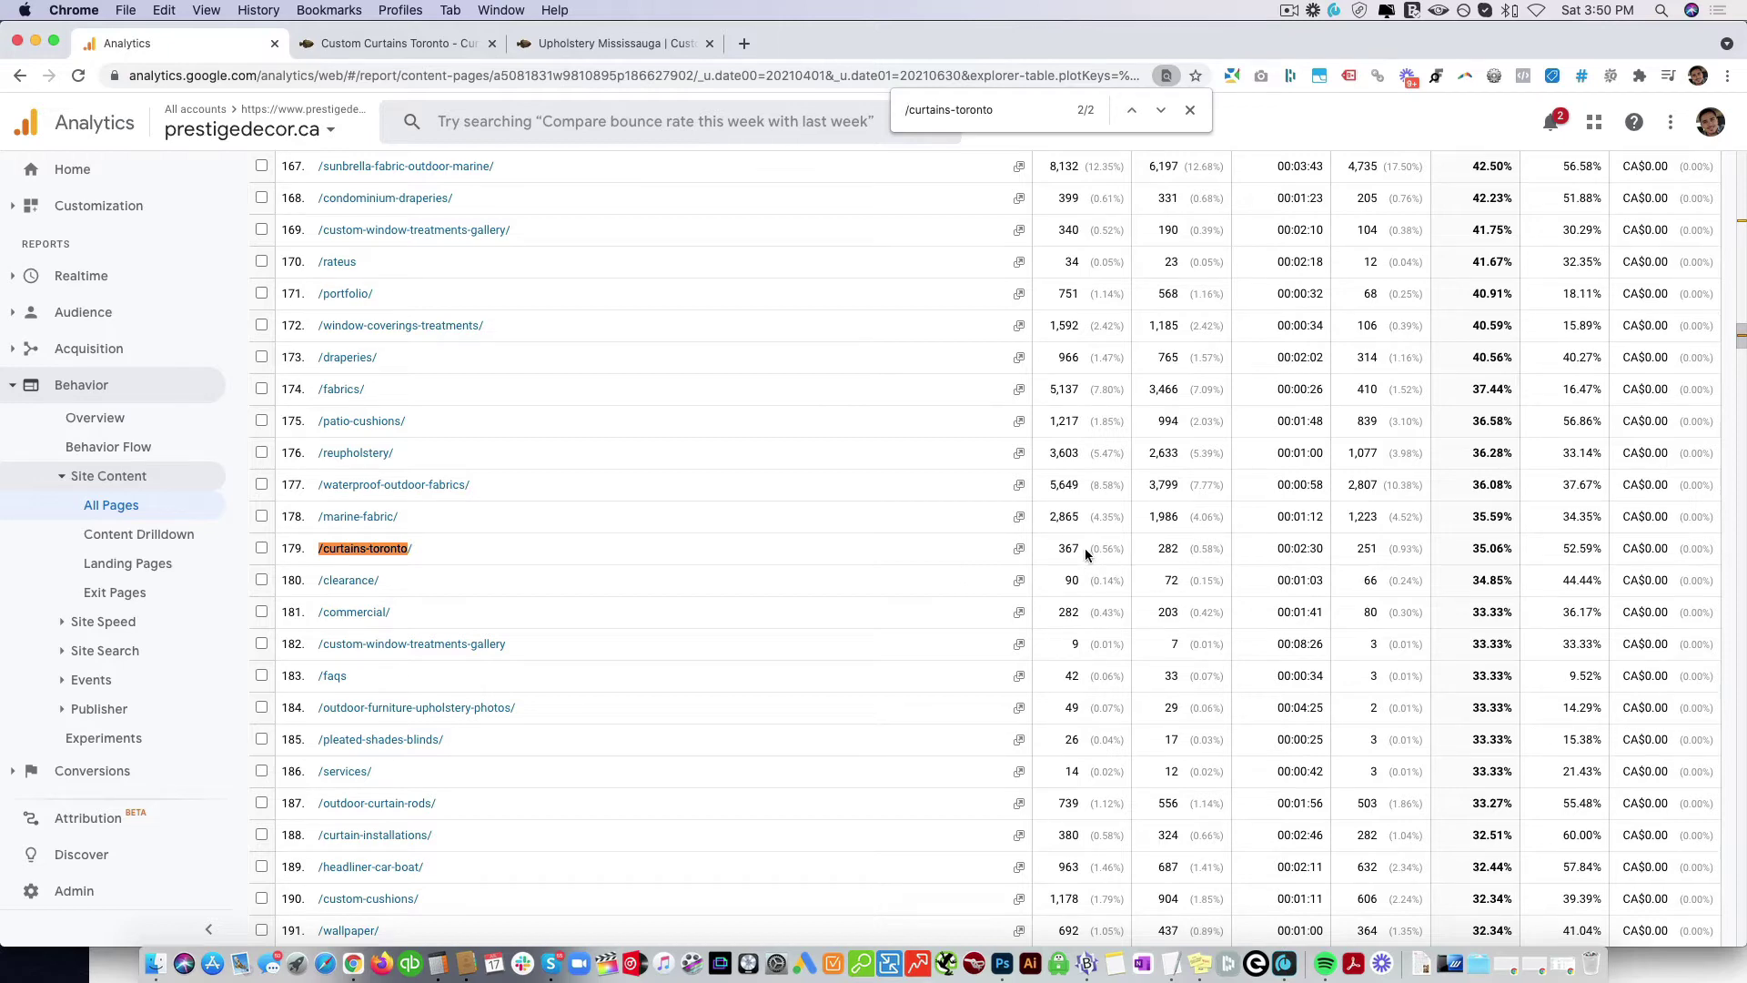
left_click(1133, 112)
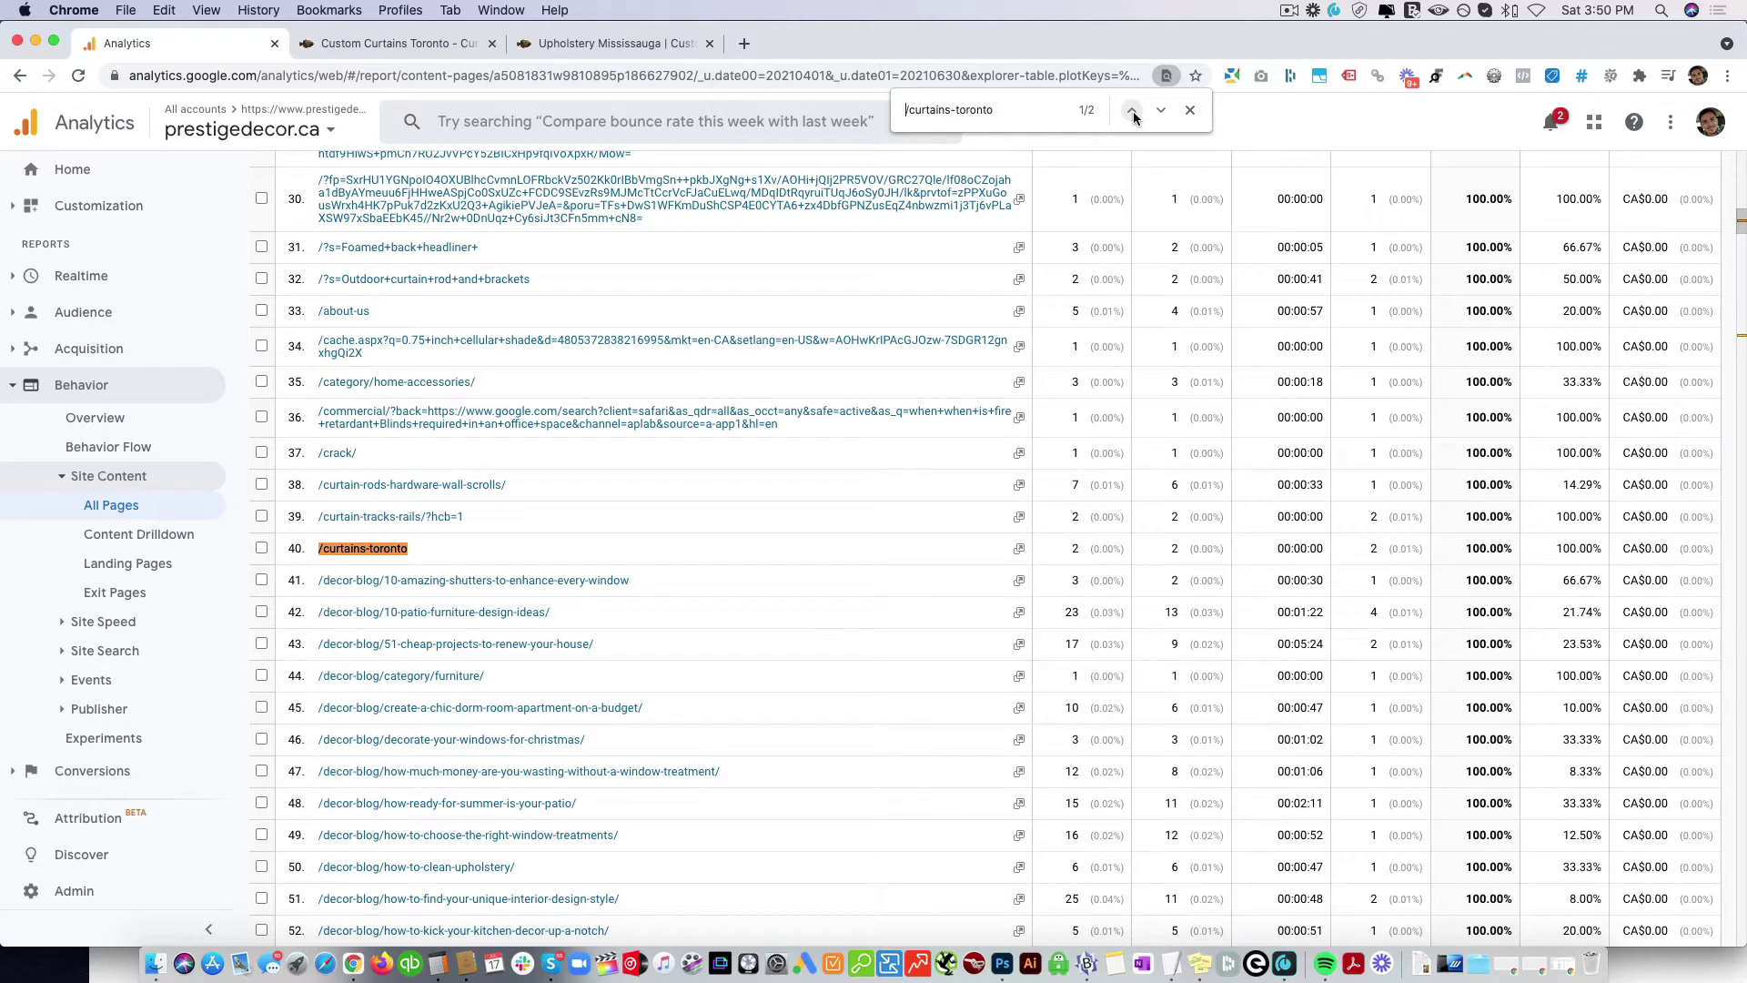
left_click(1132, 112)
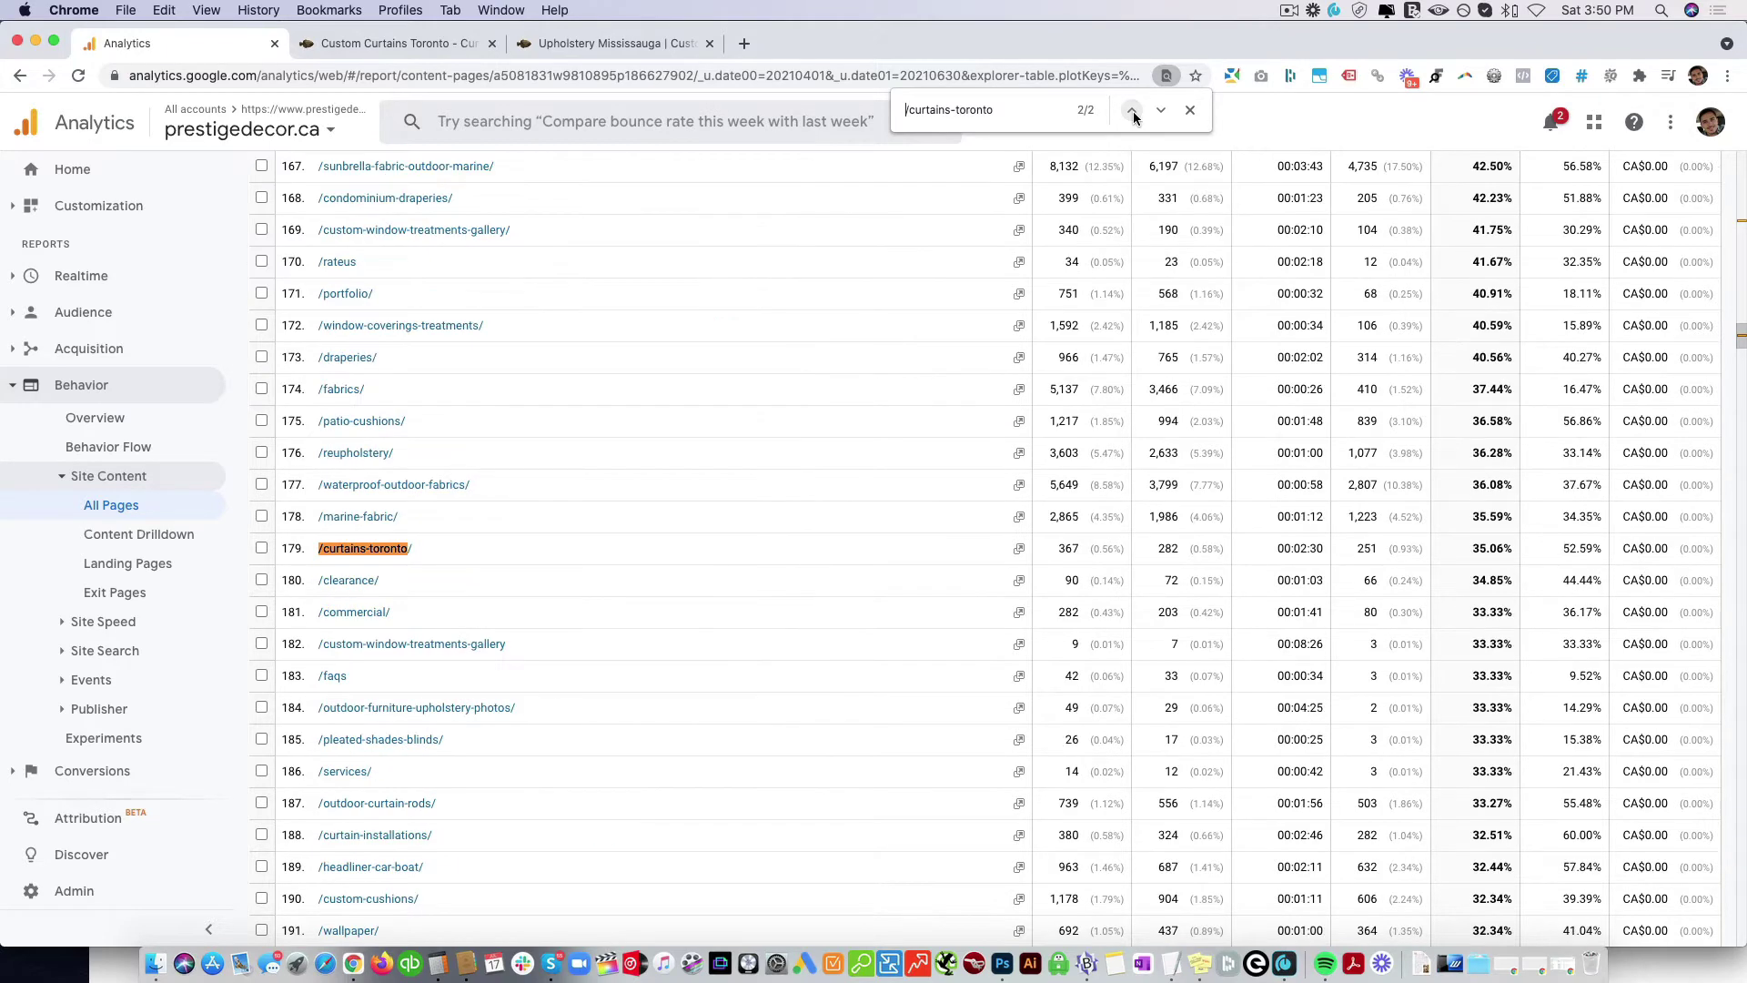
left_click(1133, 112)
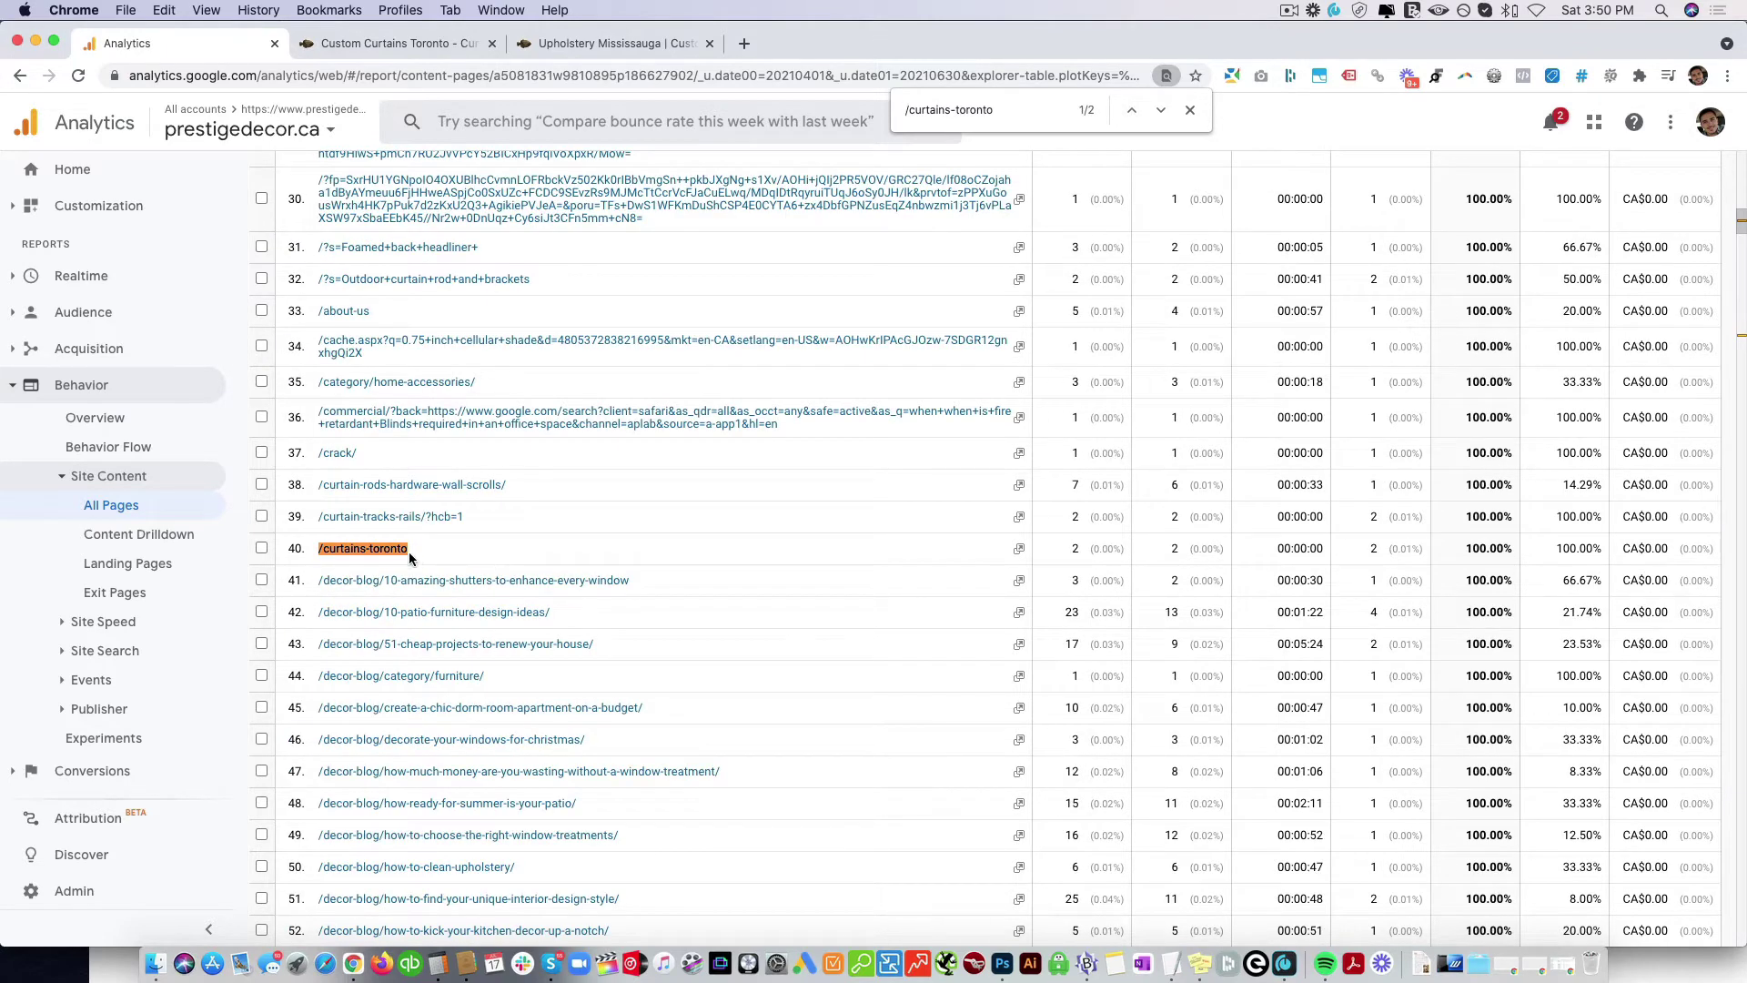
left_click(1133, 111)
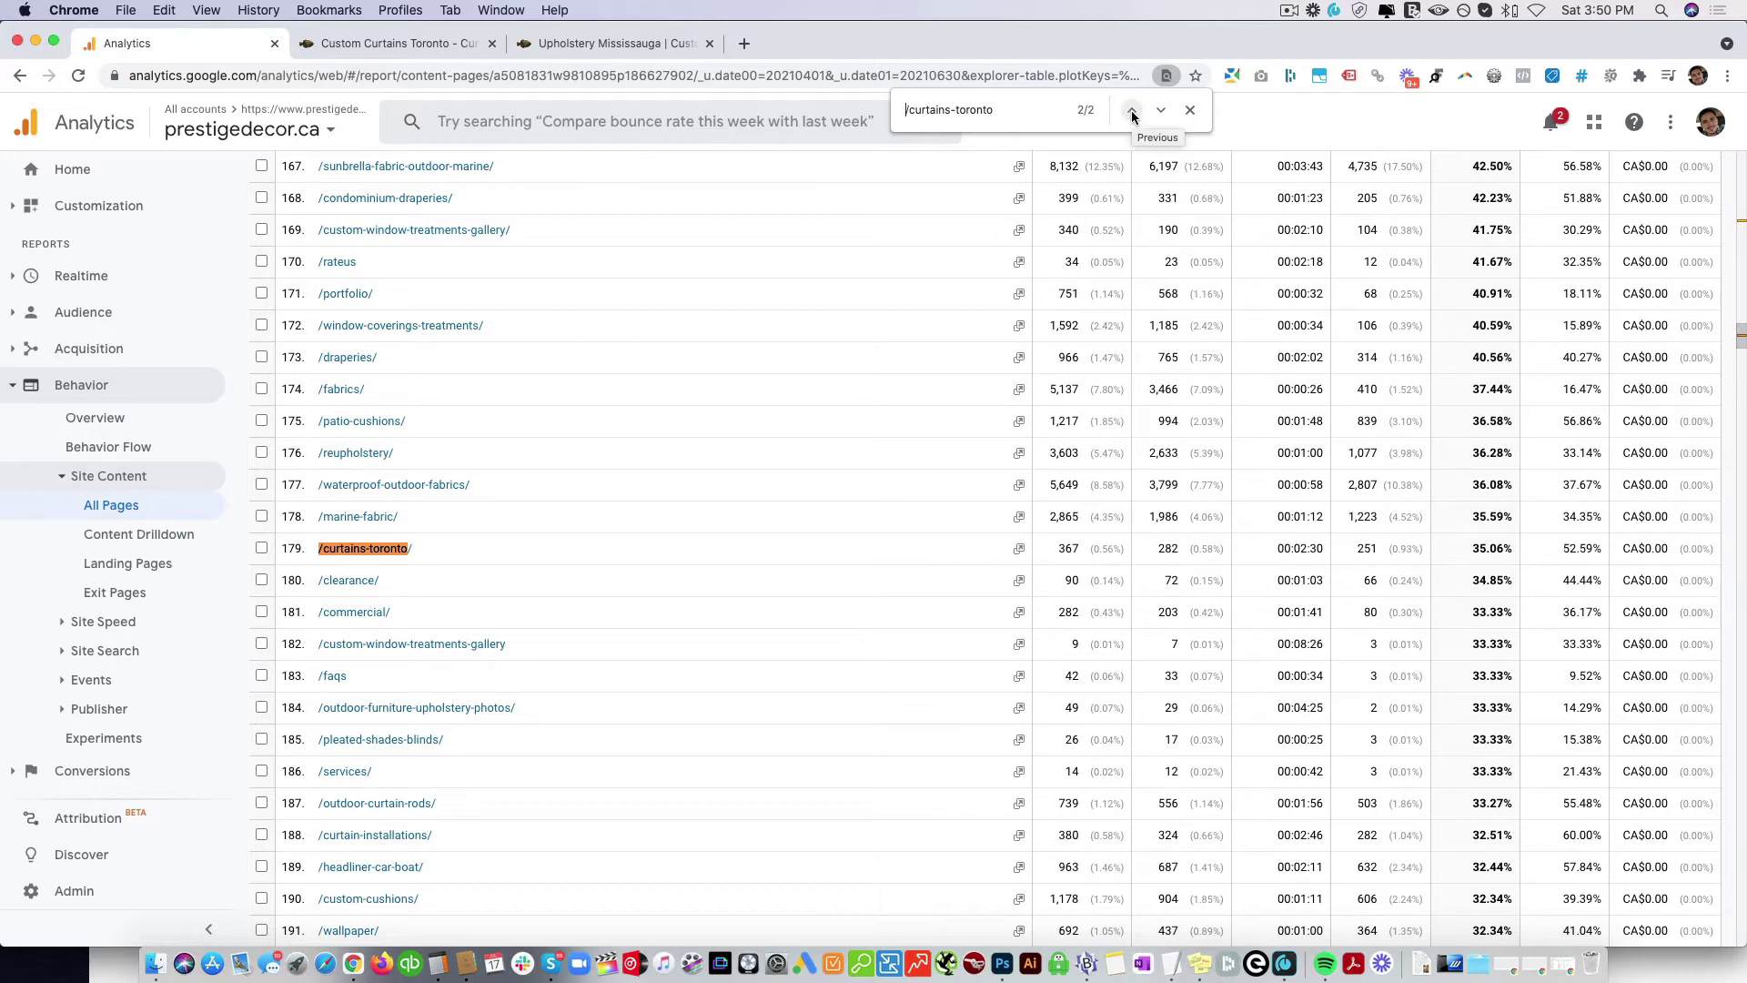
Load the curtains-toronto page both with and without a trailing slash in the address
left_click(392, 45)
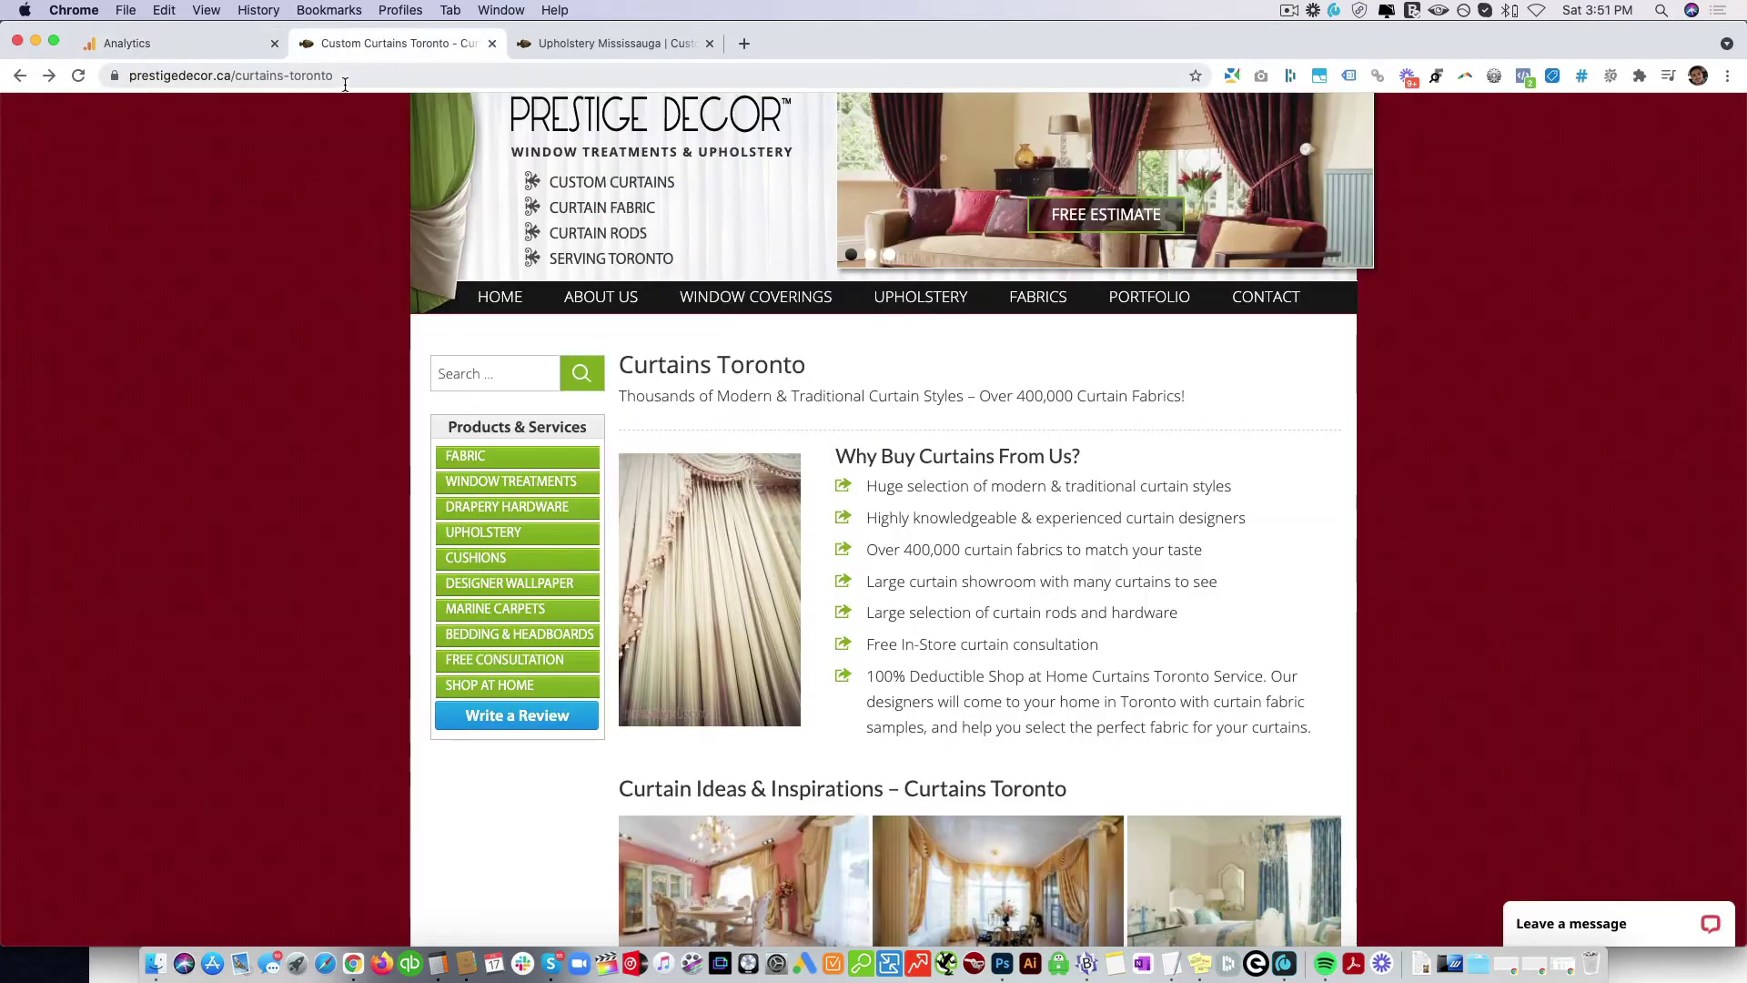
left_click(345, 80)
left_click(380, 76)
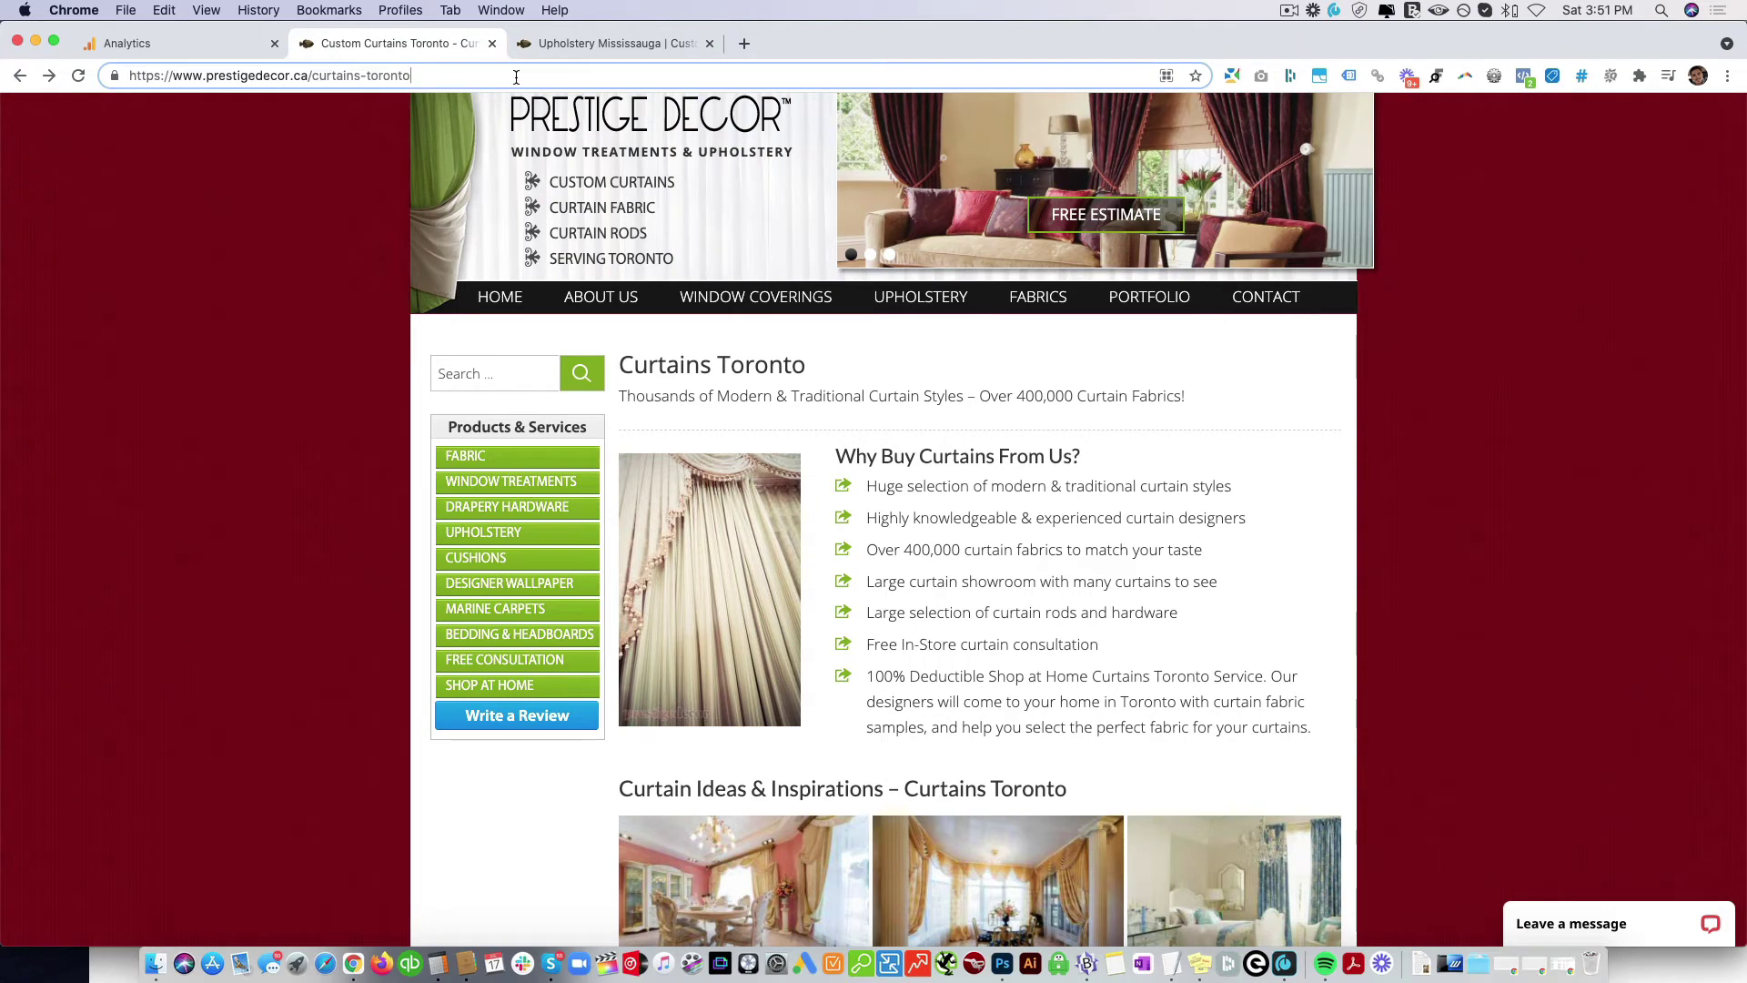
type("/")
key("Return")
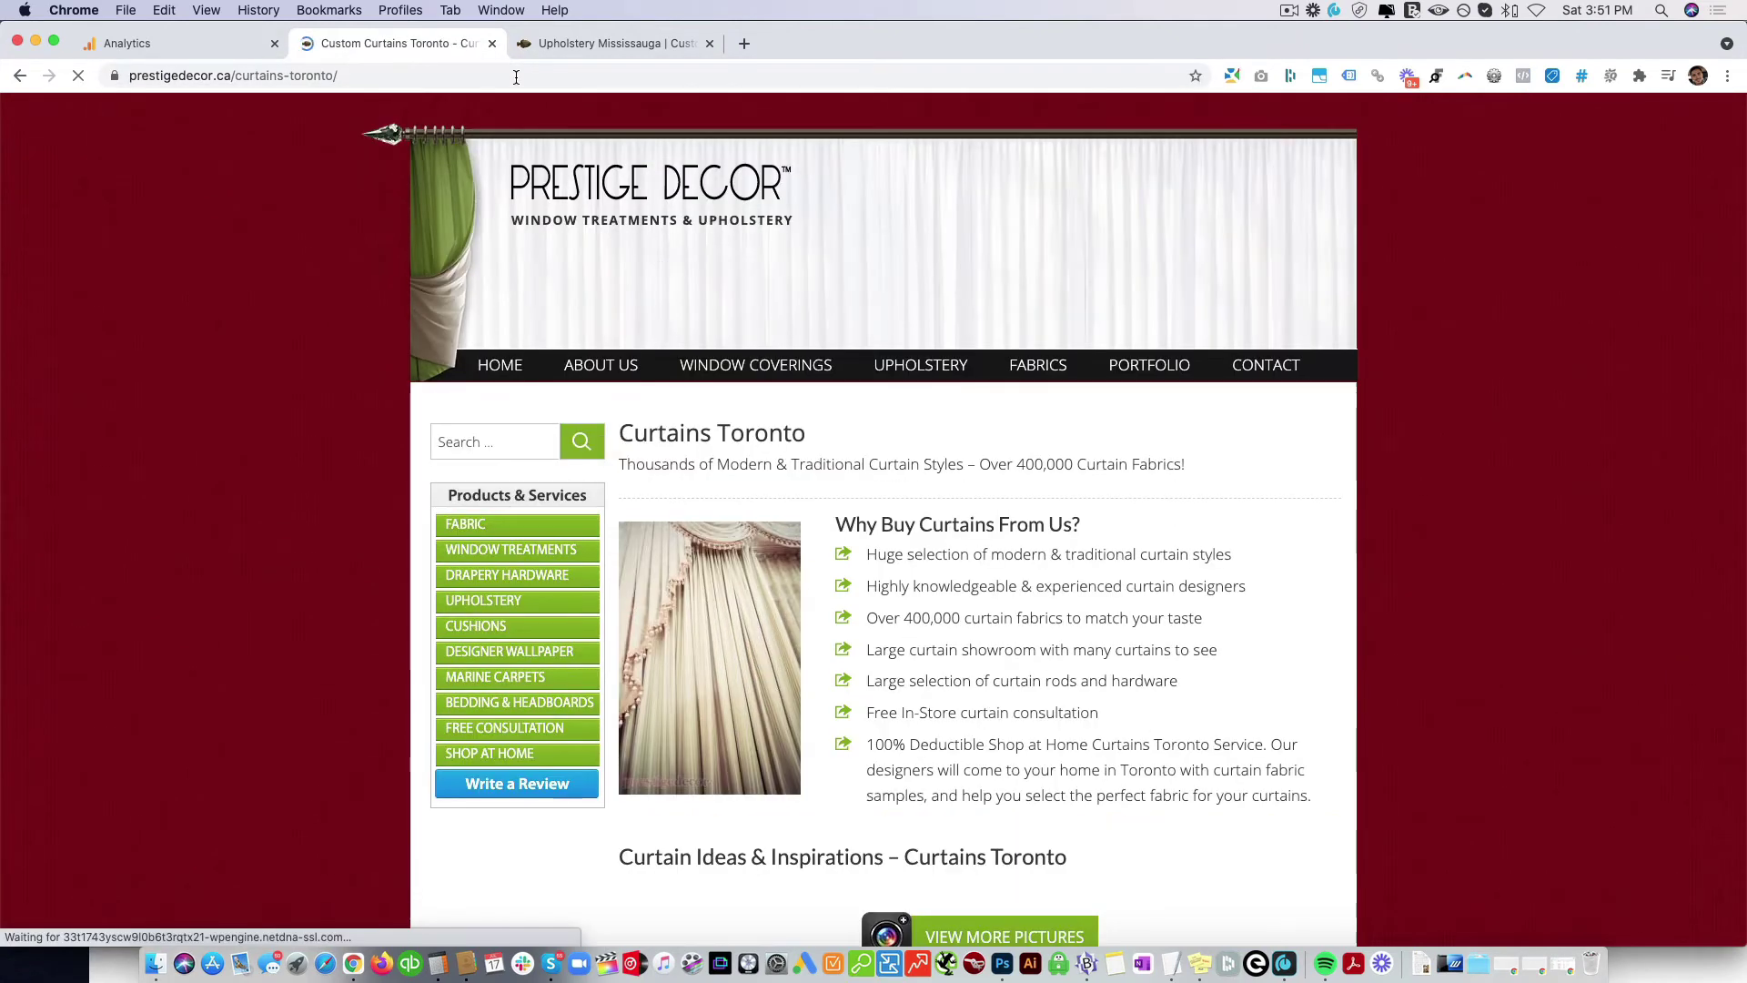
left_click(448, 76)
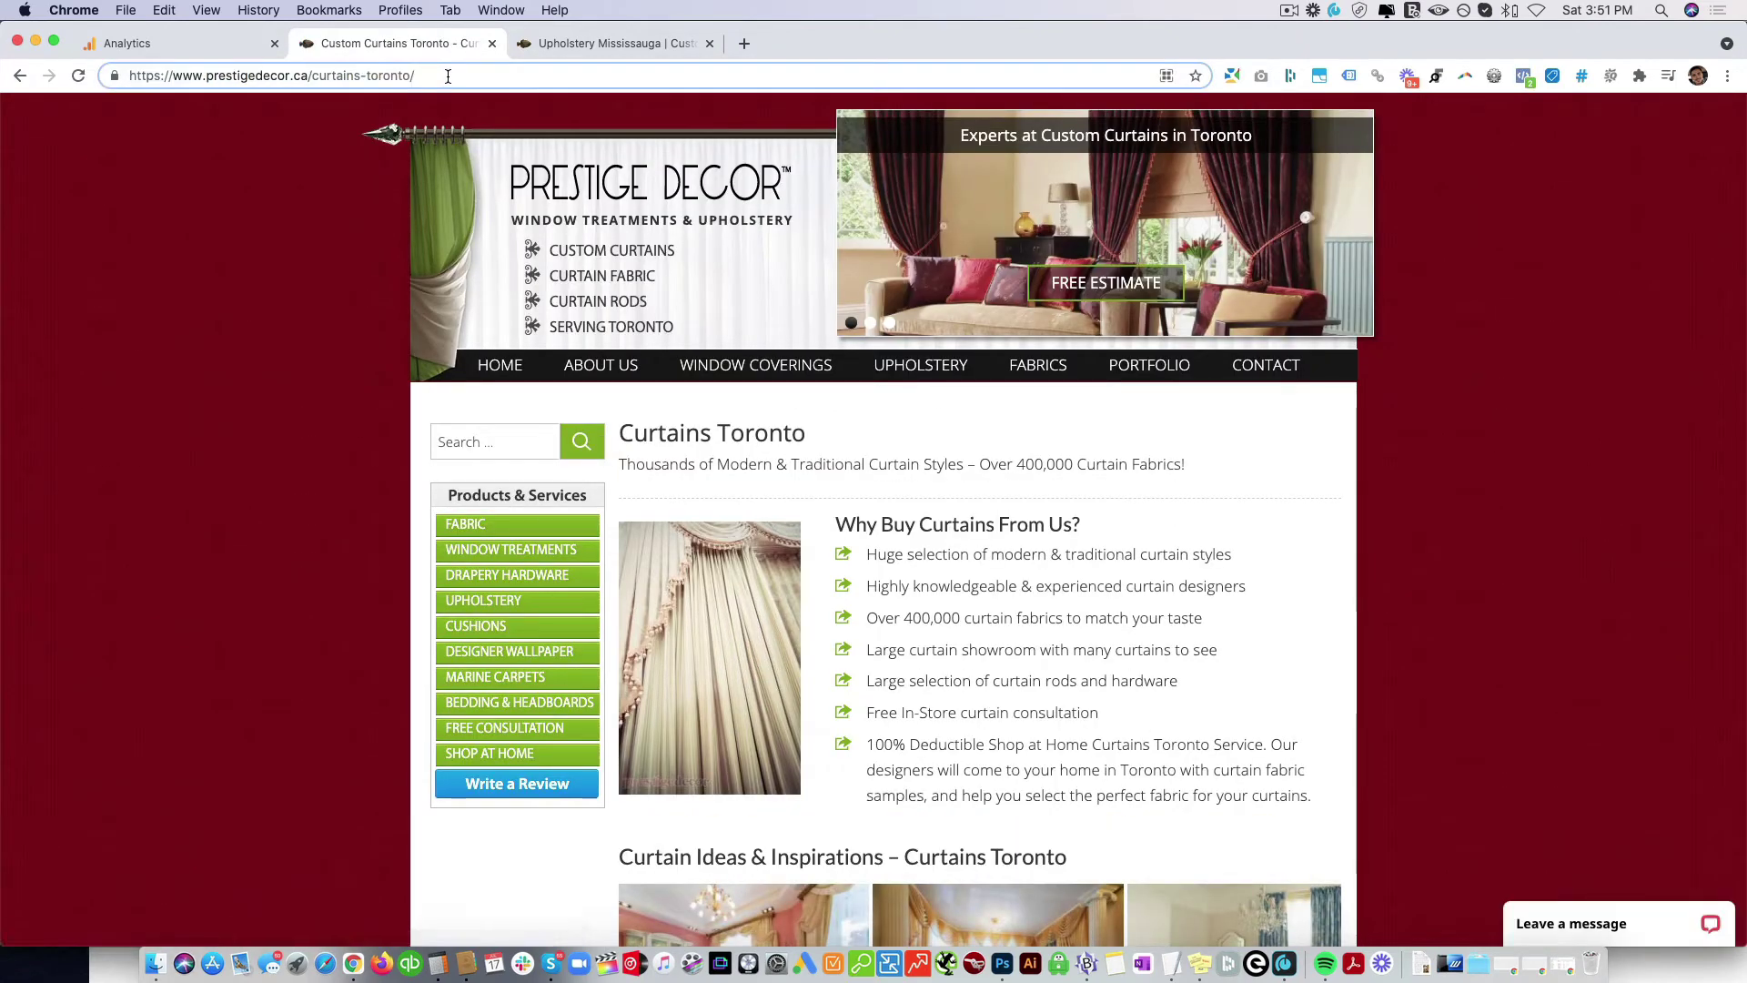
key("BackSpace")
key("Return")
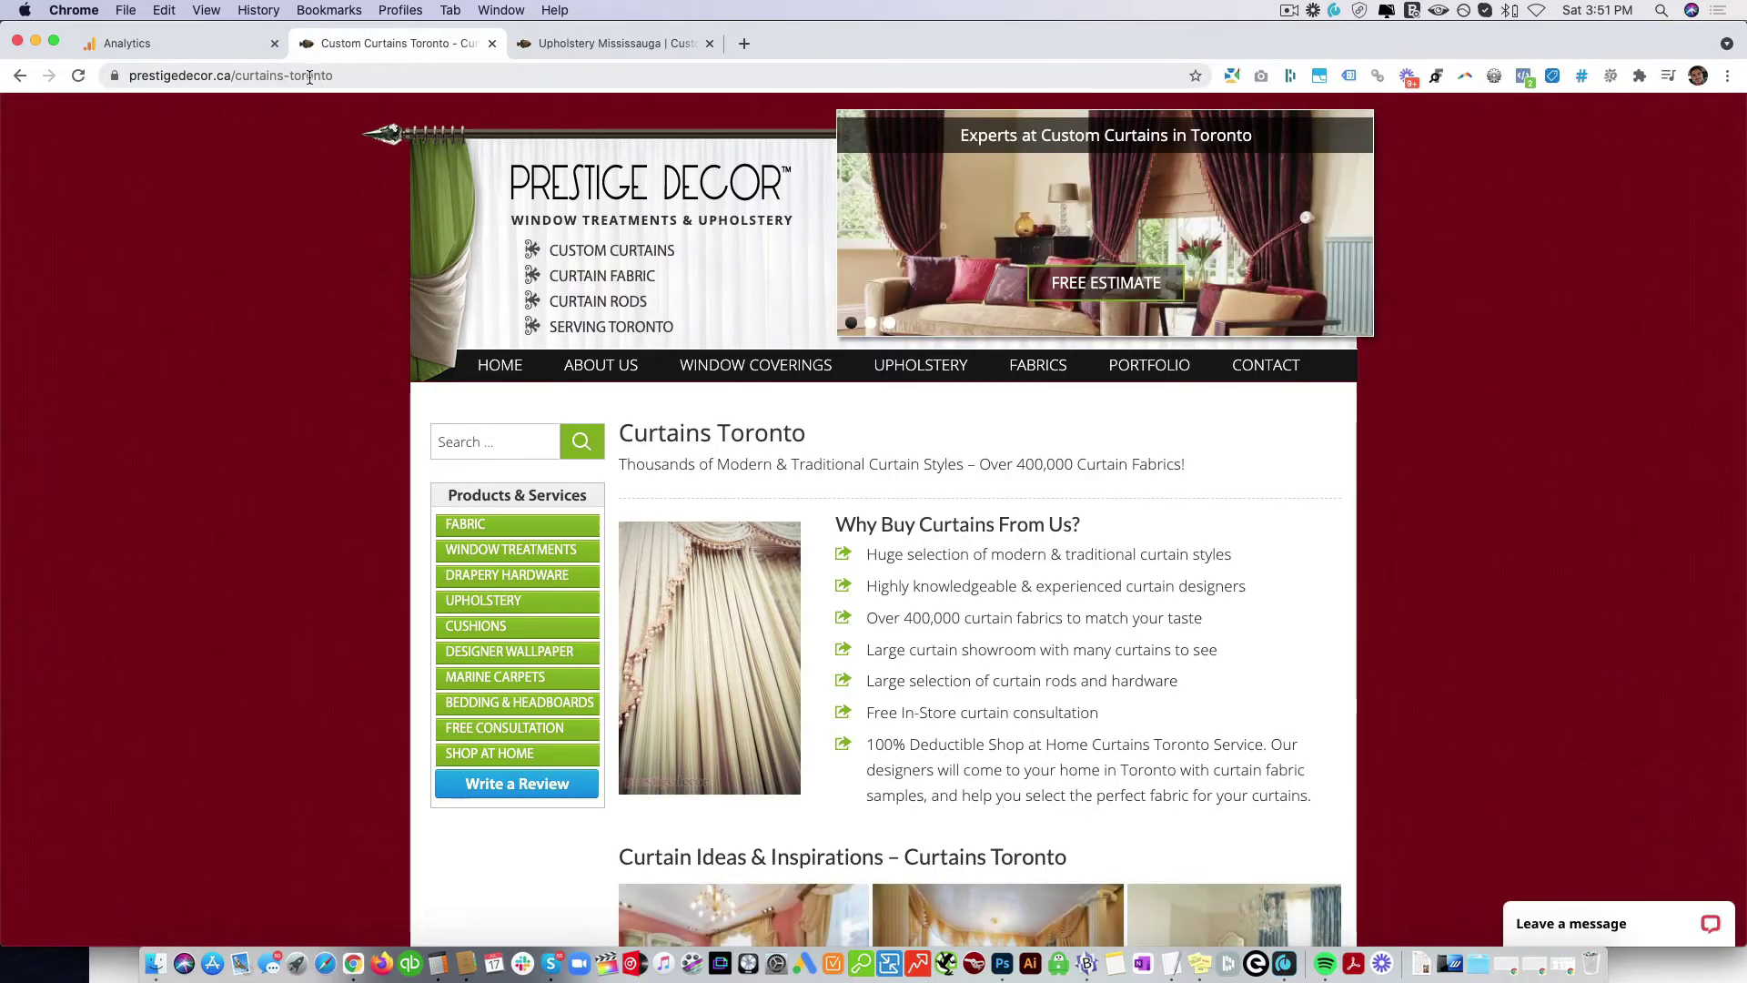
left_click(207, 43)
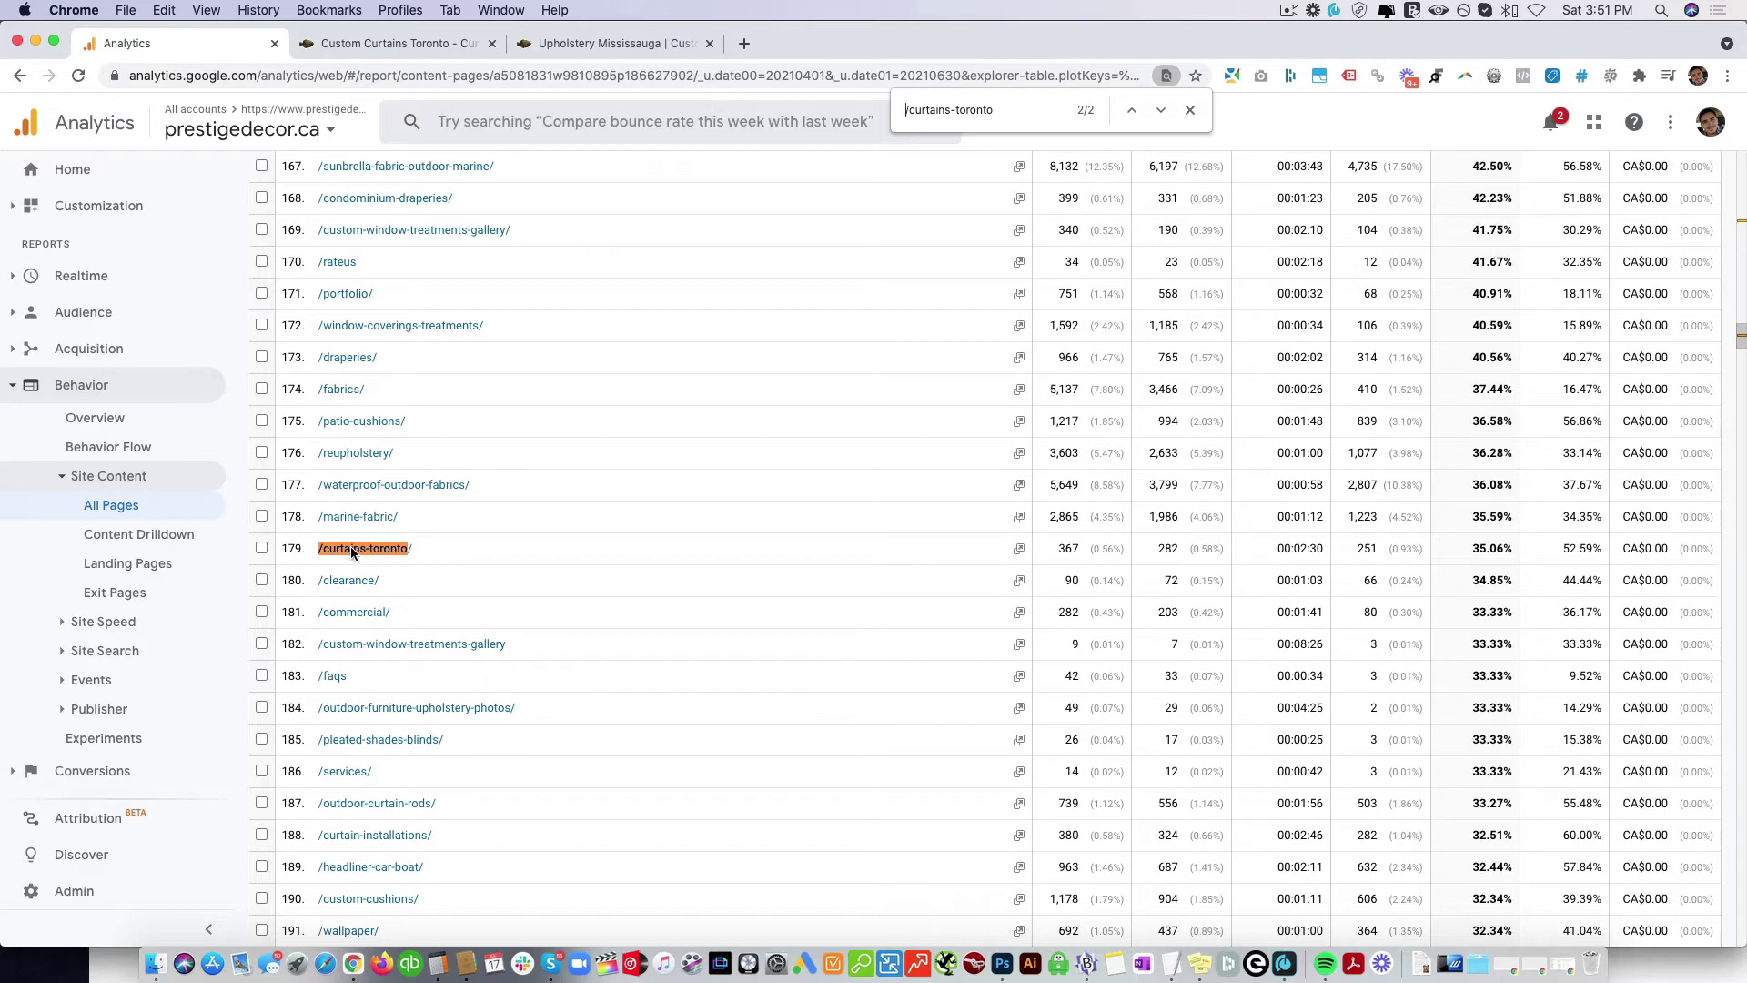
Scroll the bounce-sorted table up to the 100% bounce rows around 66–89, like /employment
scroll(754, 545, "up", 1)
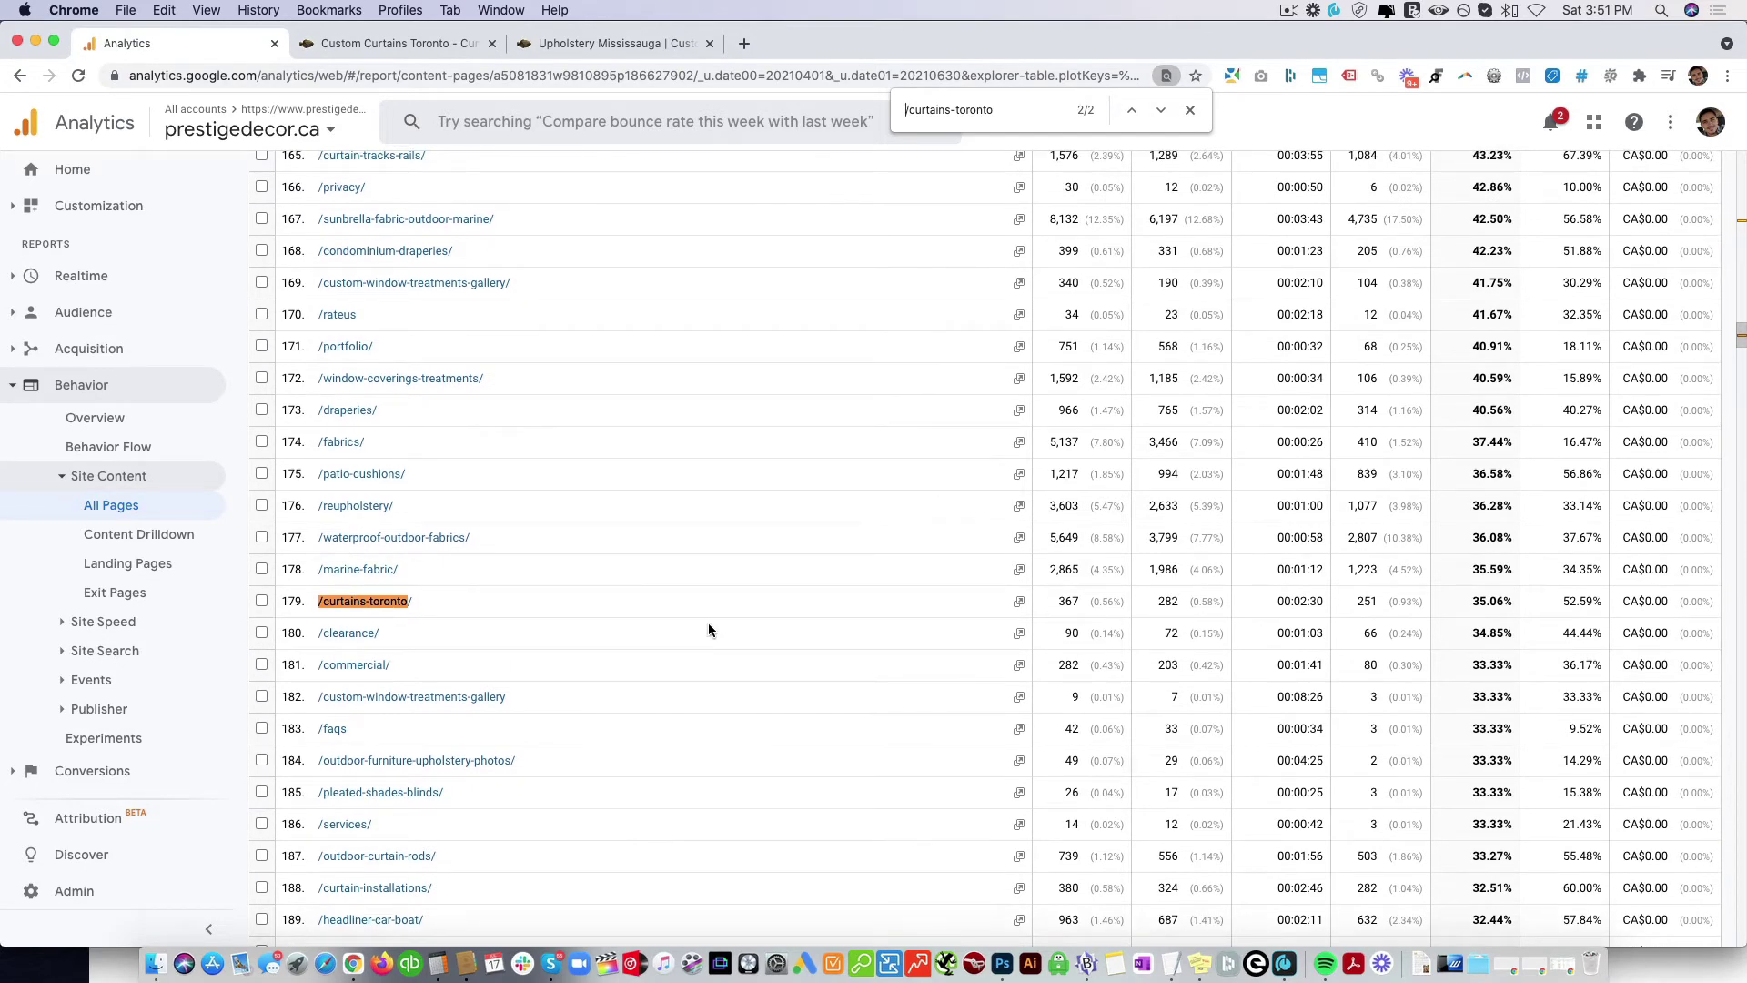
scroll(1478, 615, "up", 20)
scroll(1477, 615, "up", 20)
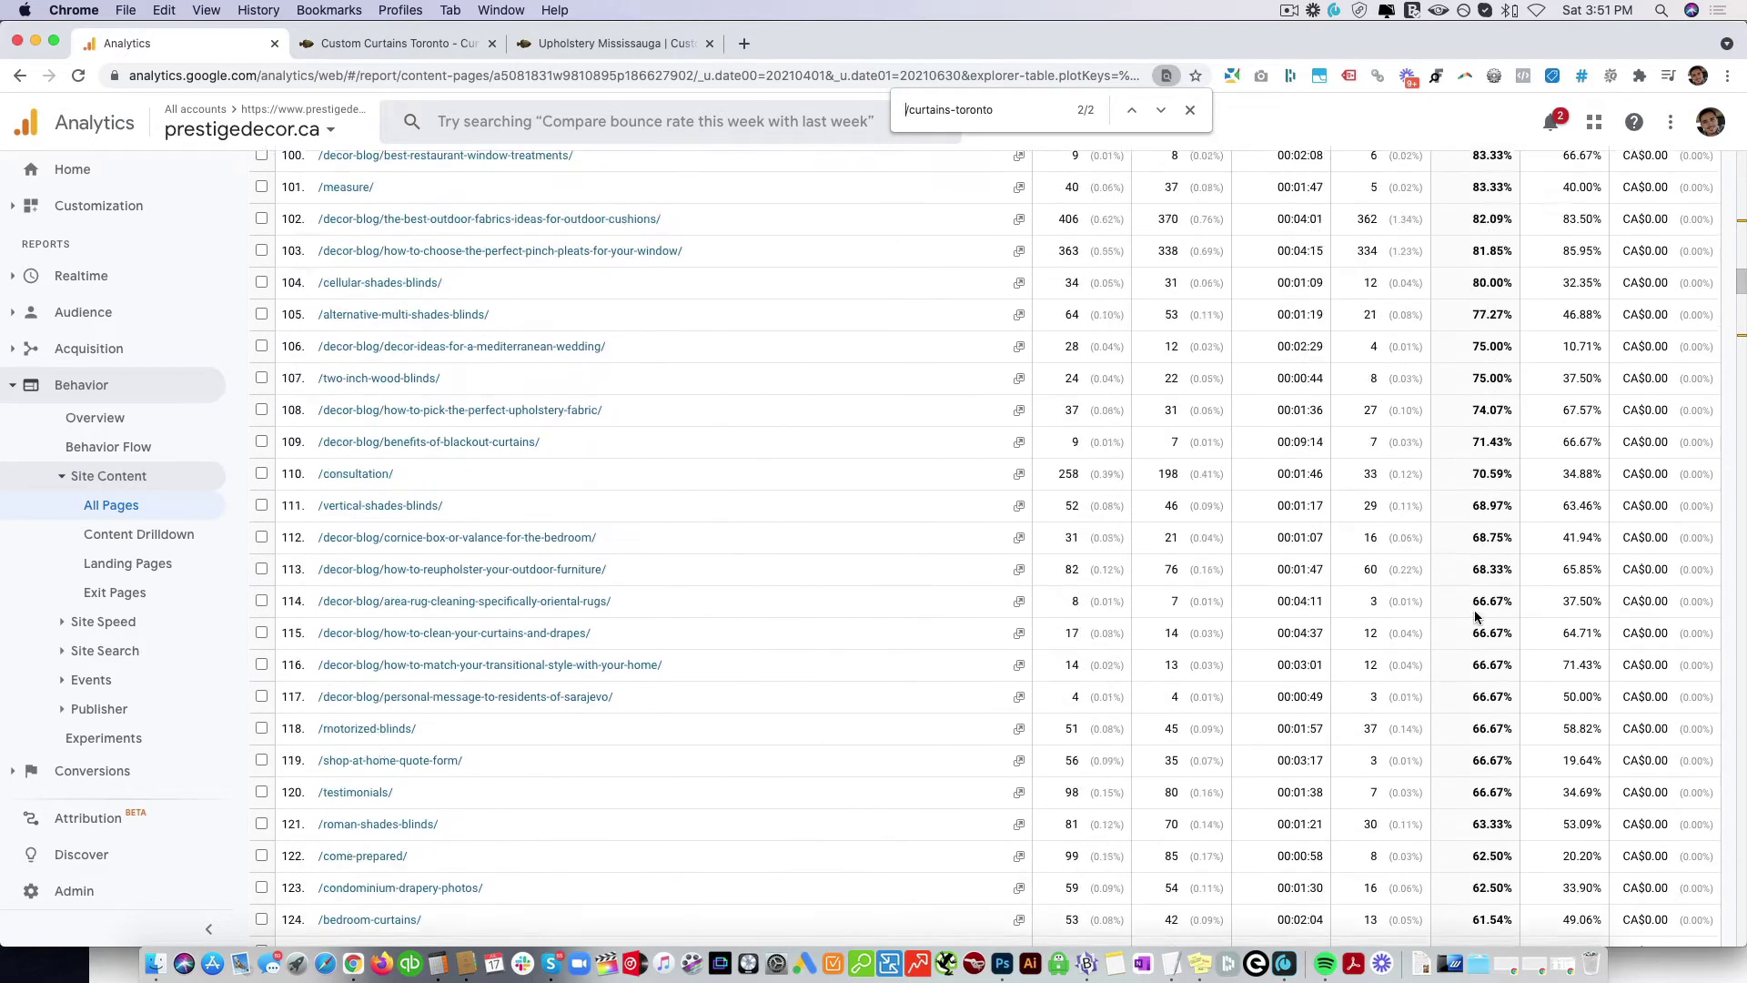
scroll(1477, 615, "down", 1)
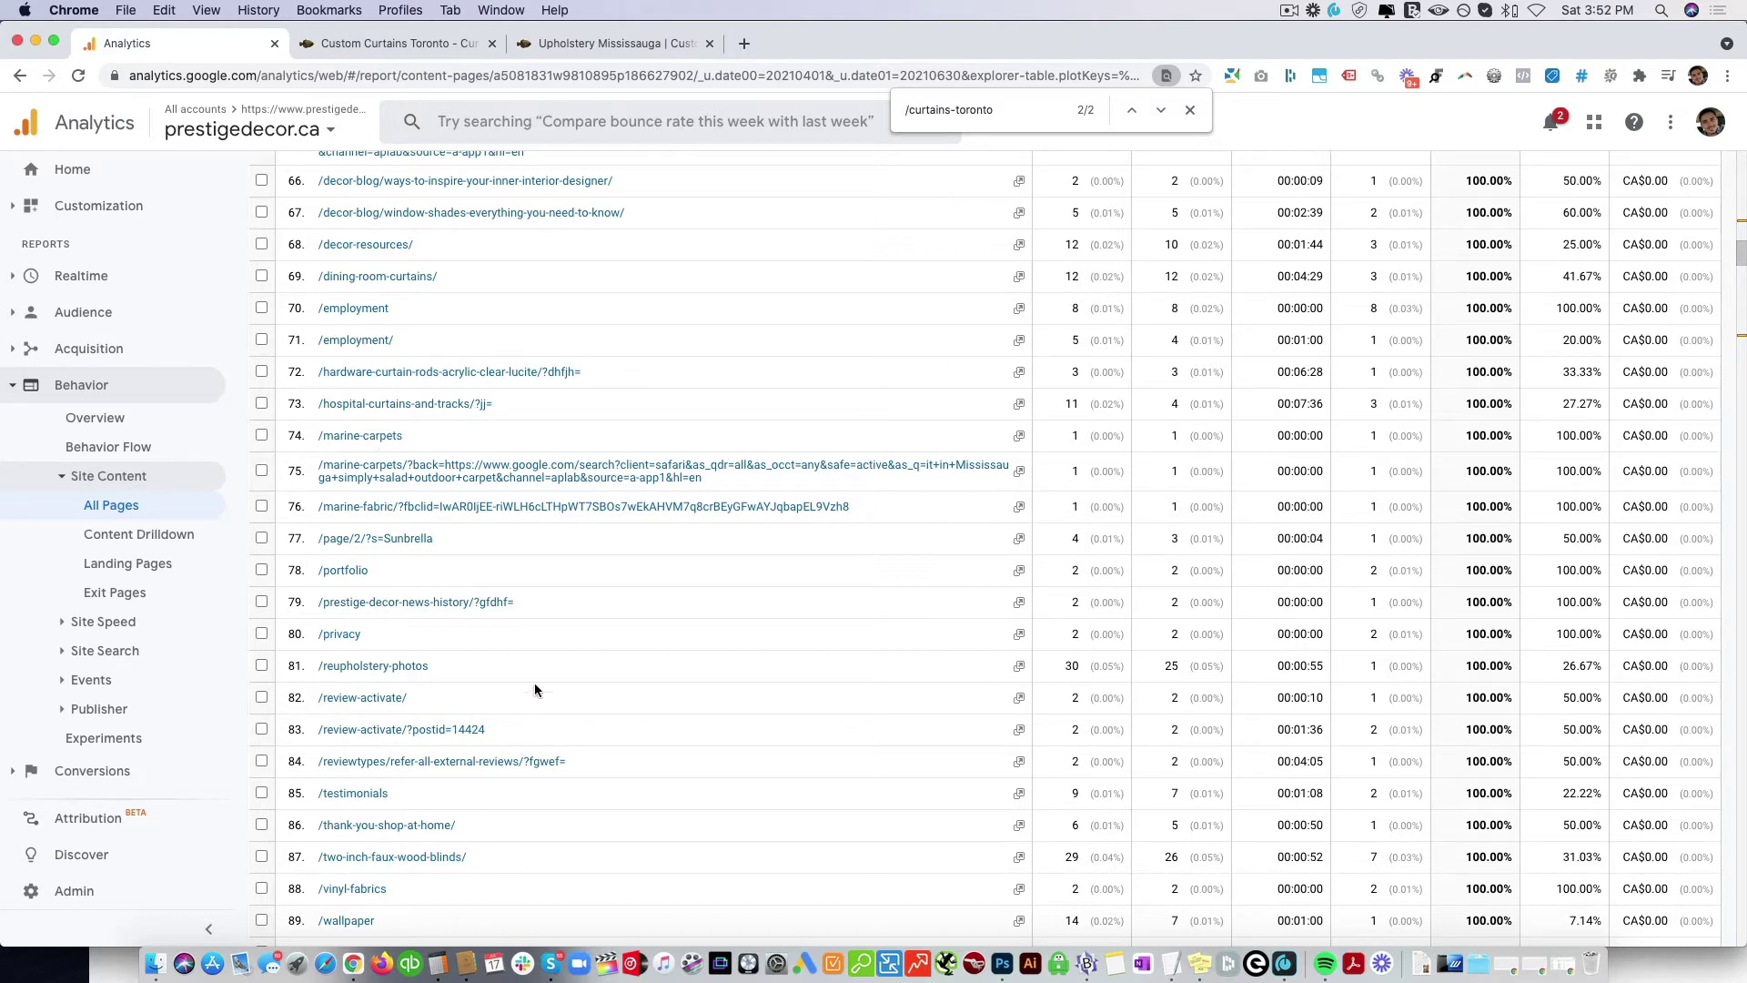
Scroll to row 111 and select the /vertical-shades-blinds/ path (52 pageviews, 68.97% bounce)
scroll(564, 687, "down", 5)
scroll(556, 699, "down", 1)
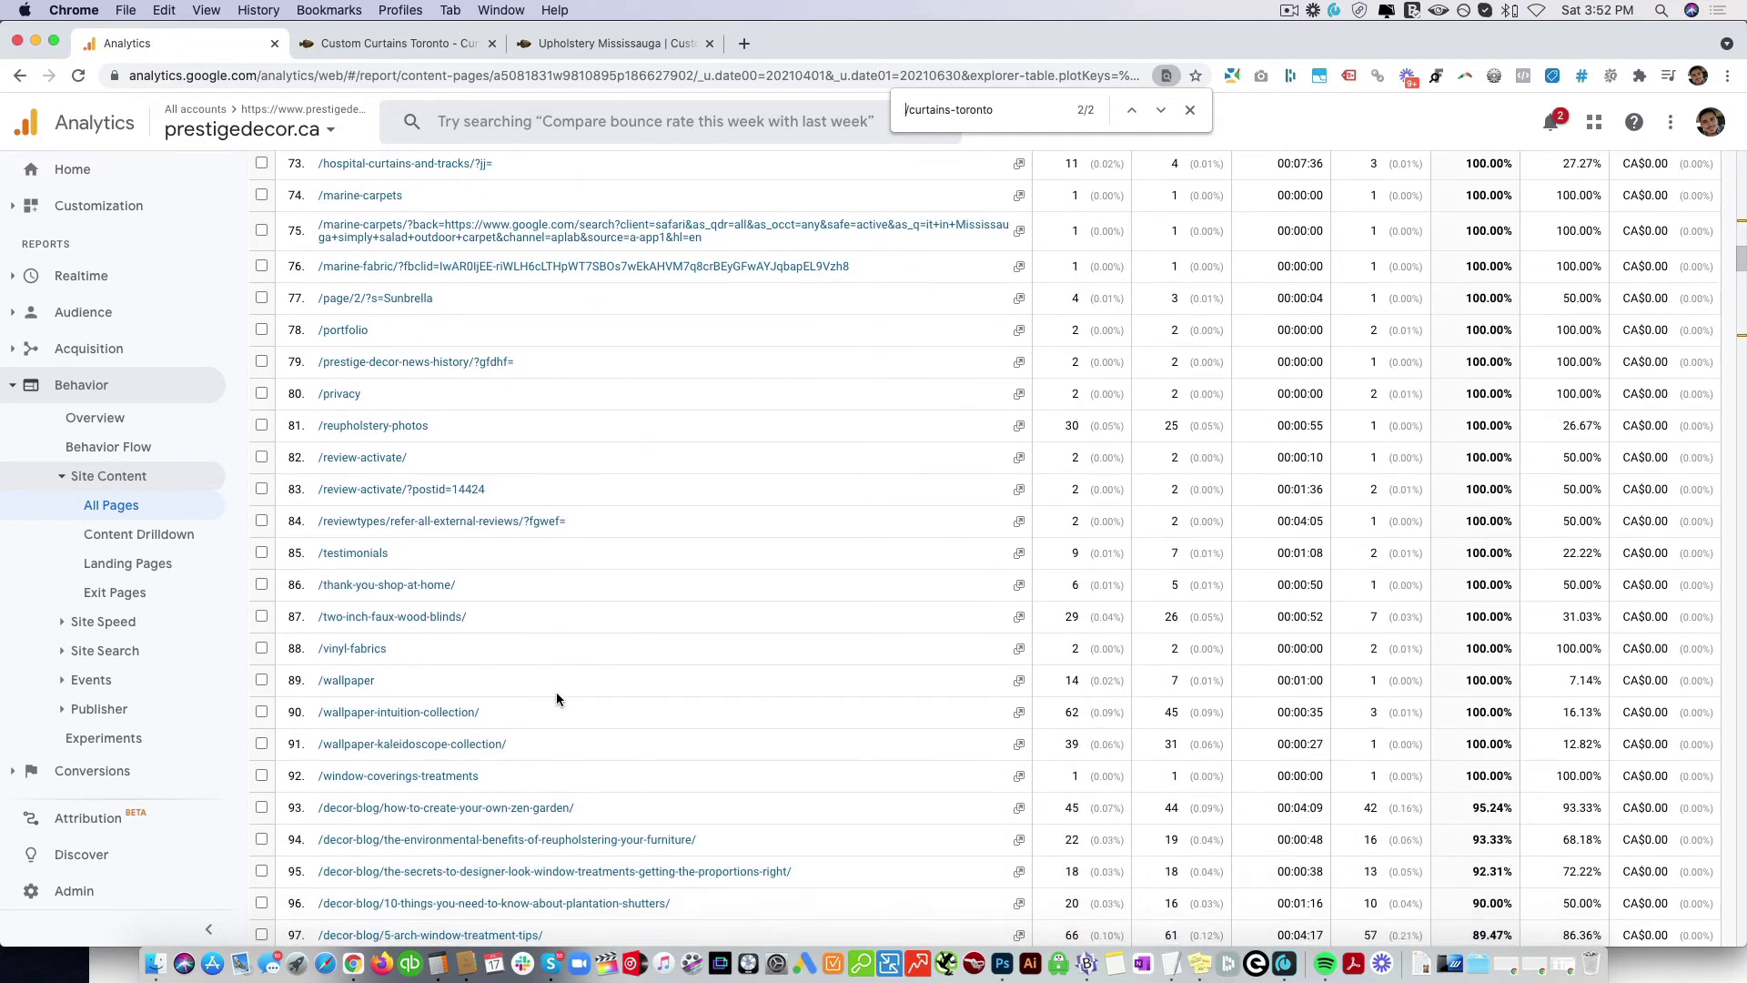
scroll(518, 717, "down", 2)
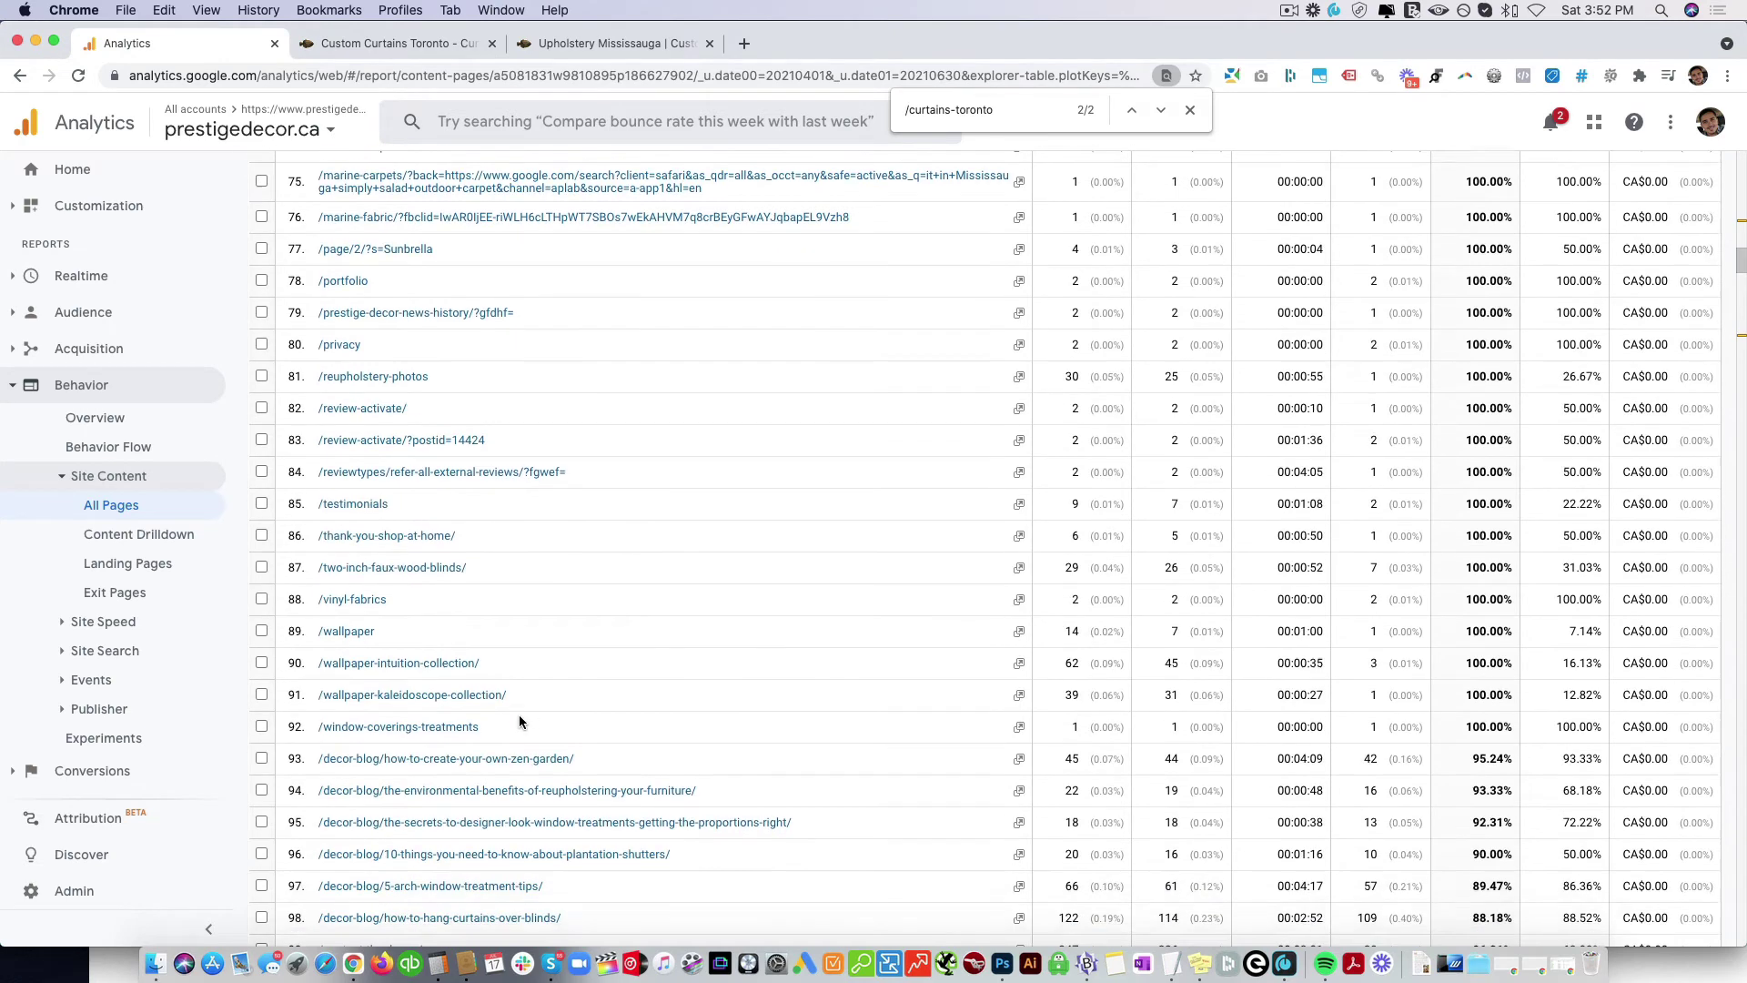
scroll(1464, 648, "down", 3)
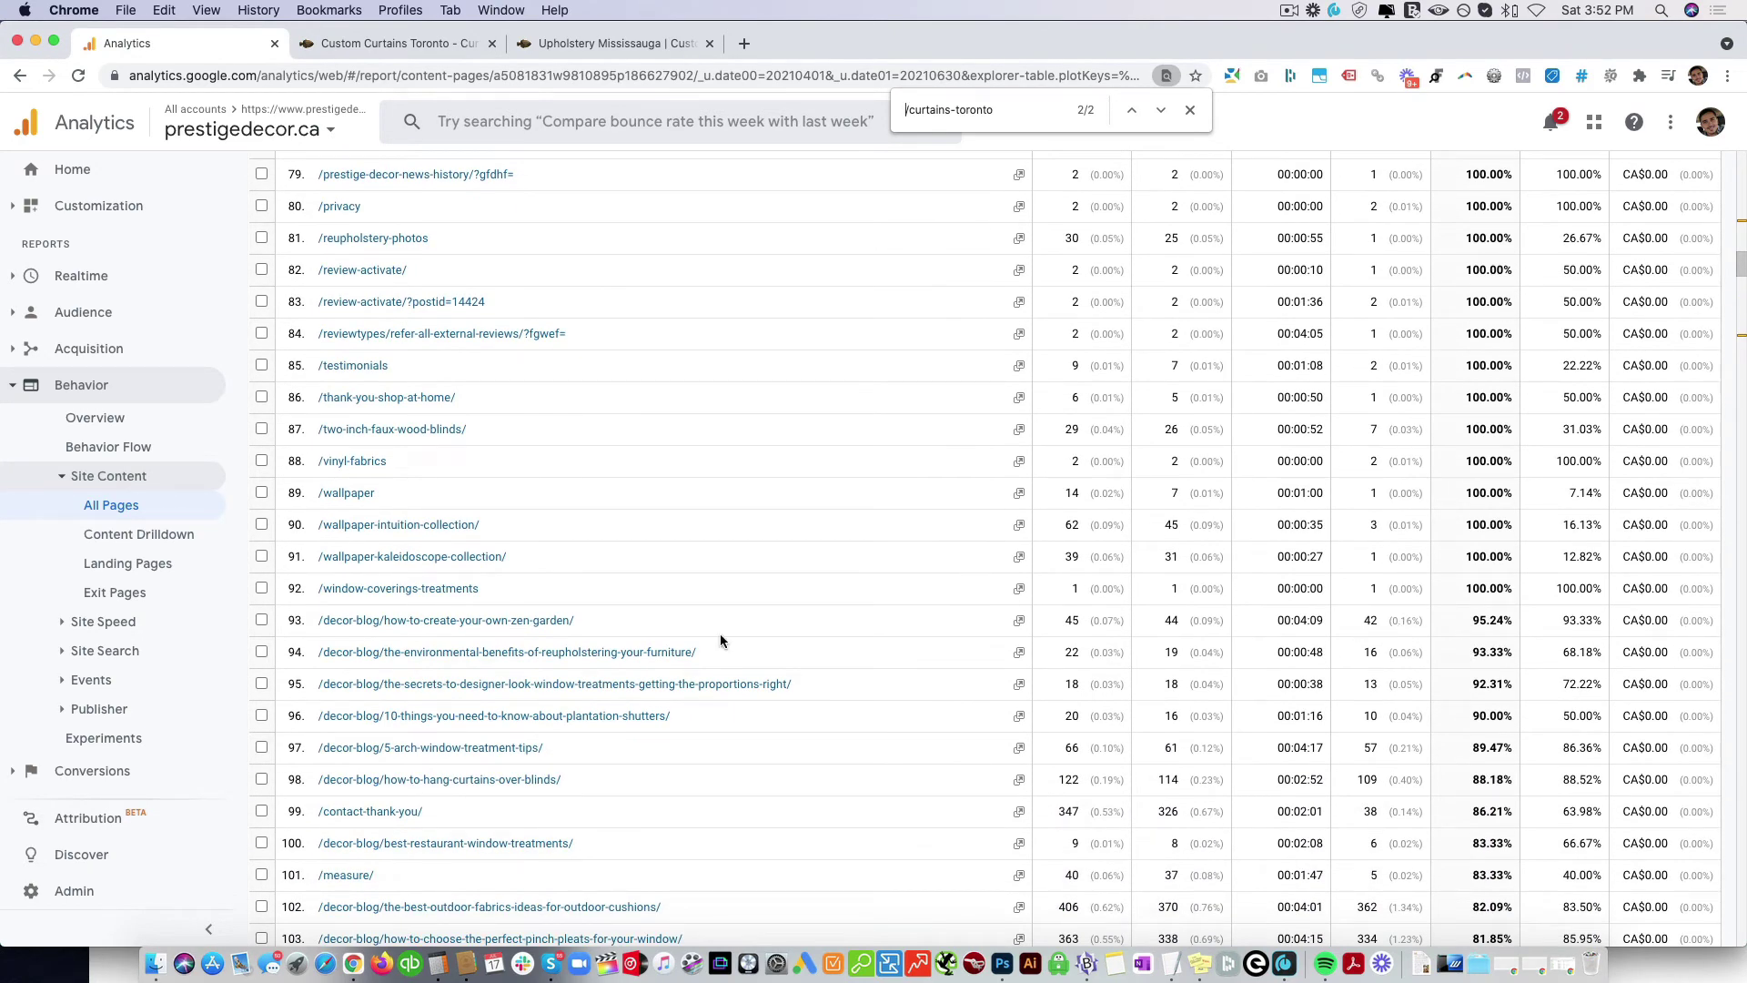
scroll(492, 642, "down", 2)
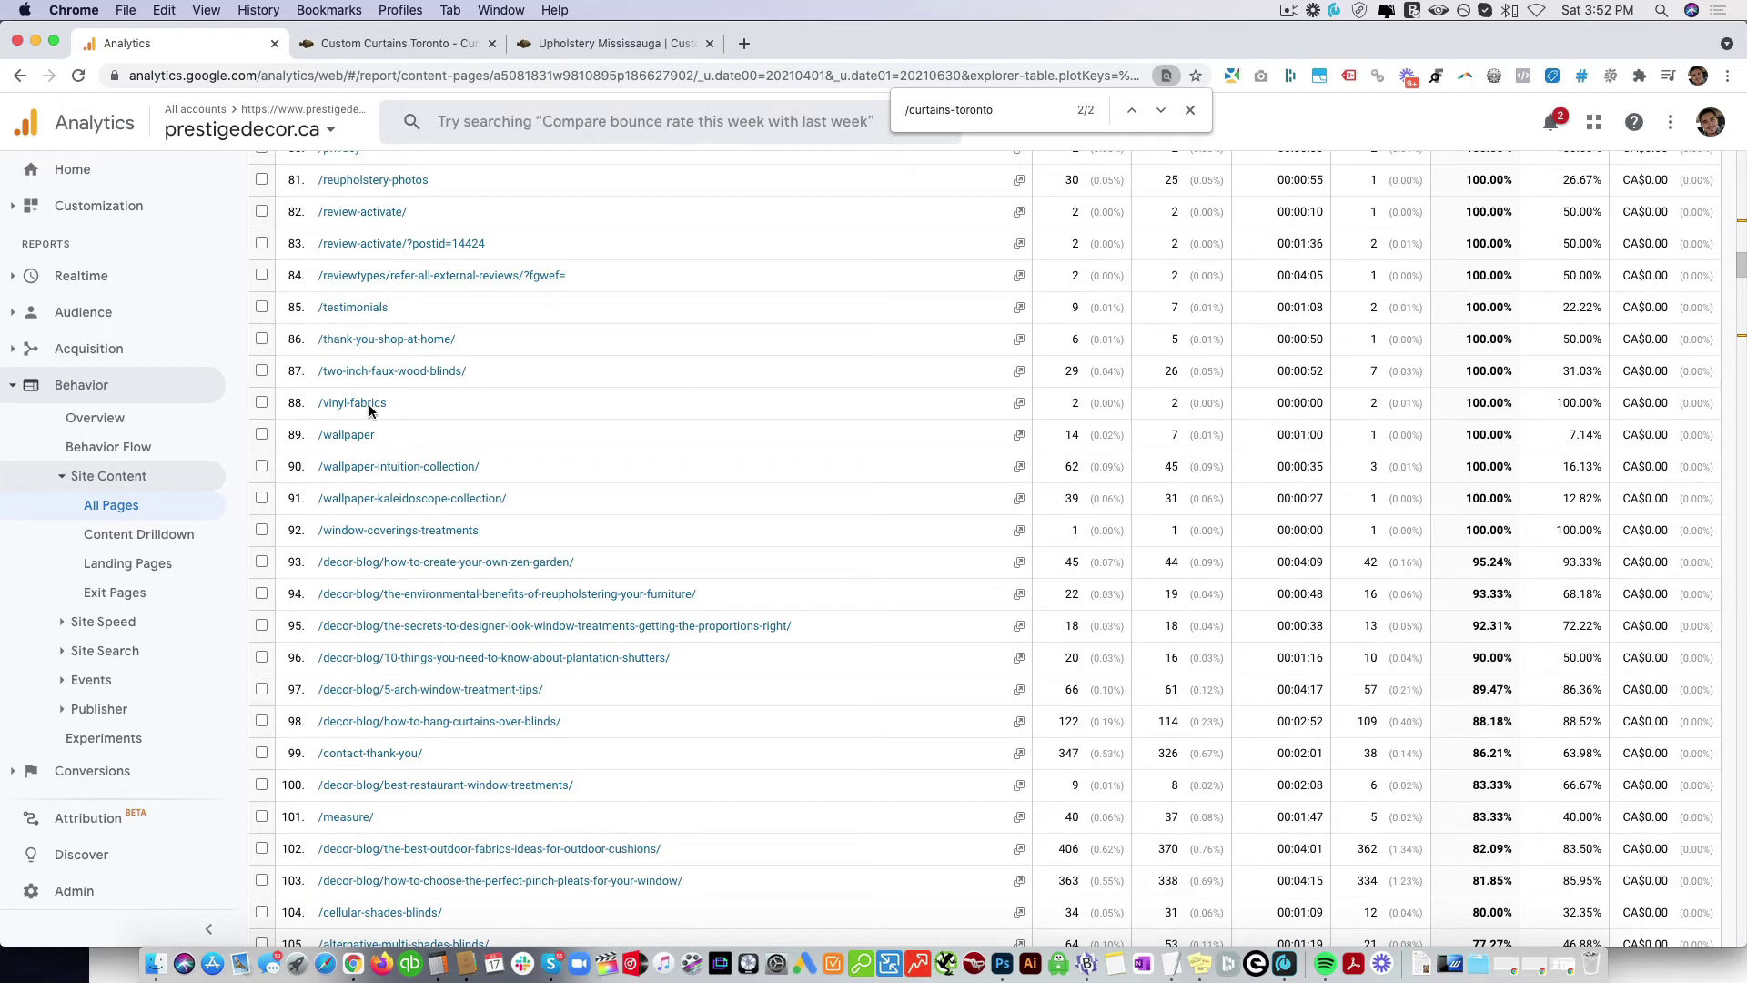
scroll(437, 575, "down", 5)
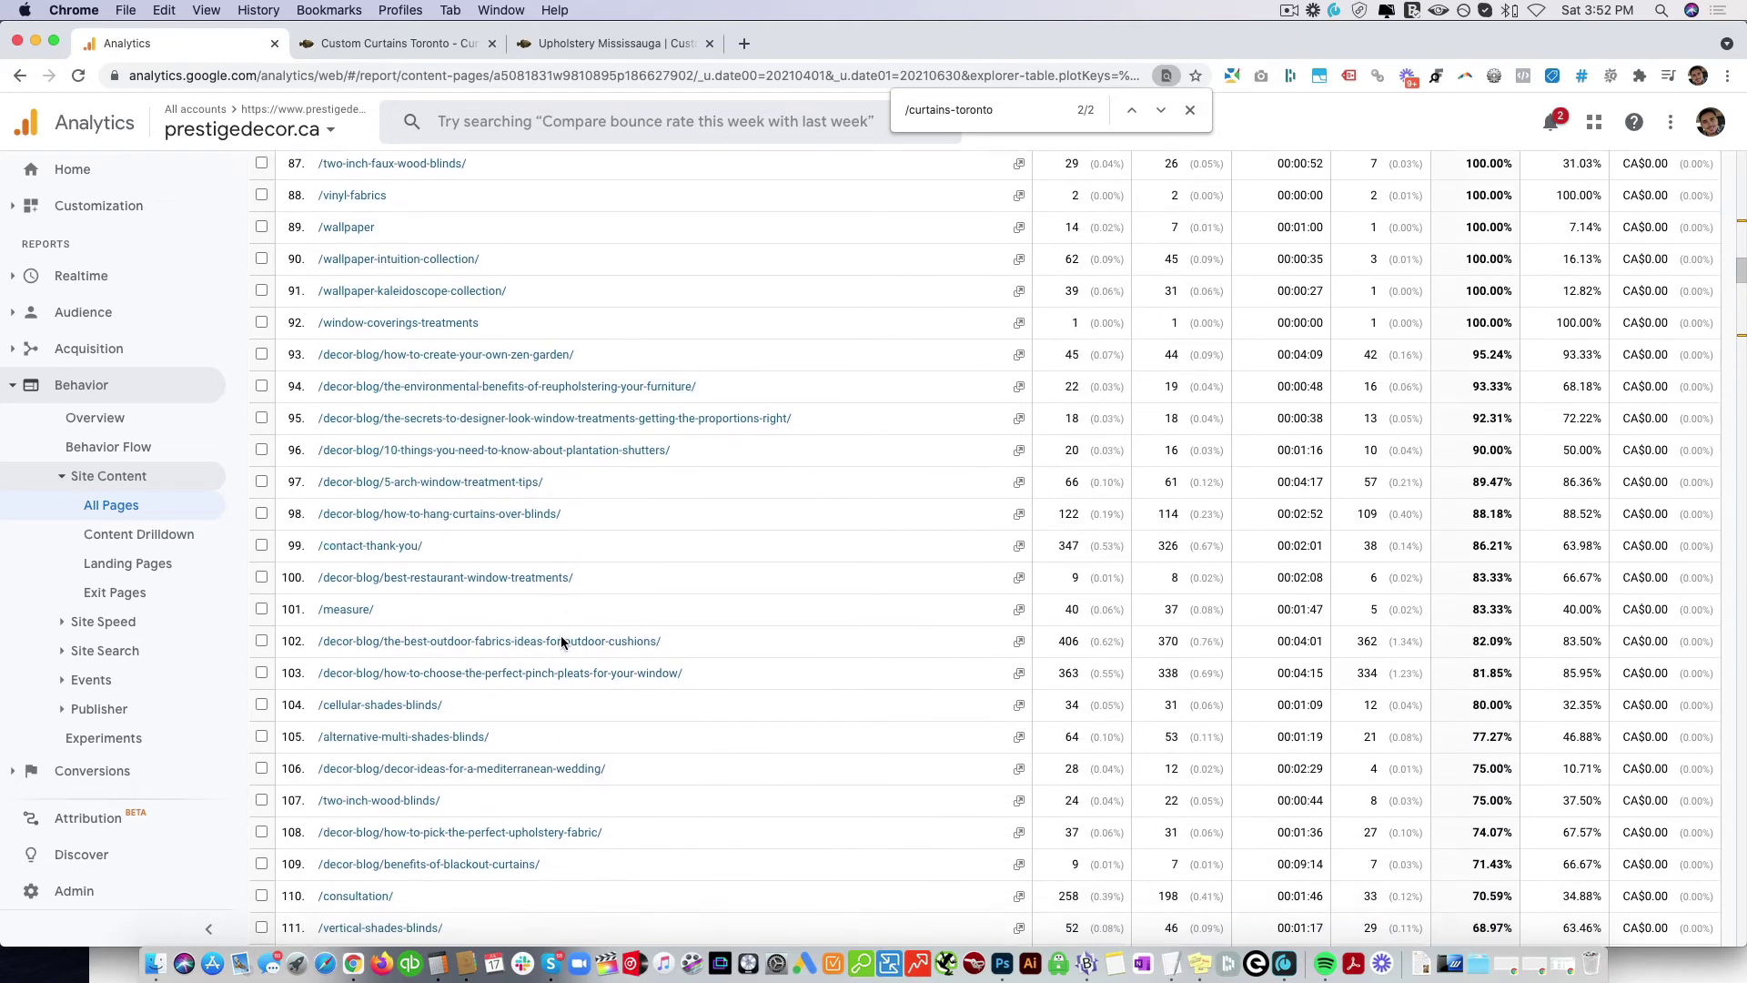
scroll(564, 643, "down", 1)
scroll(591, 643, "down", 4)
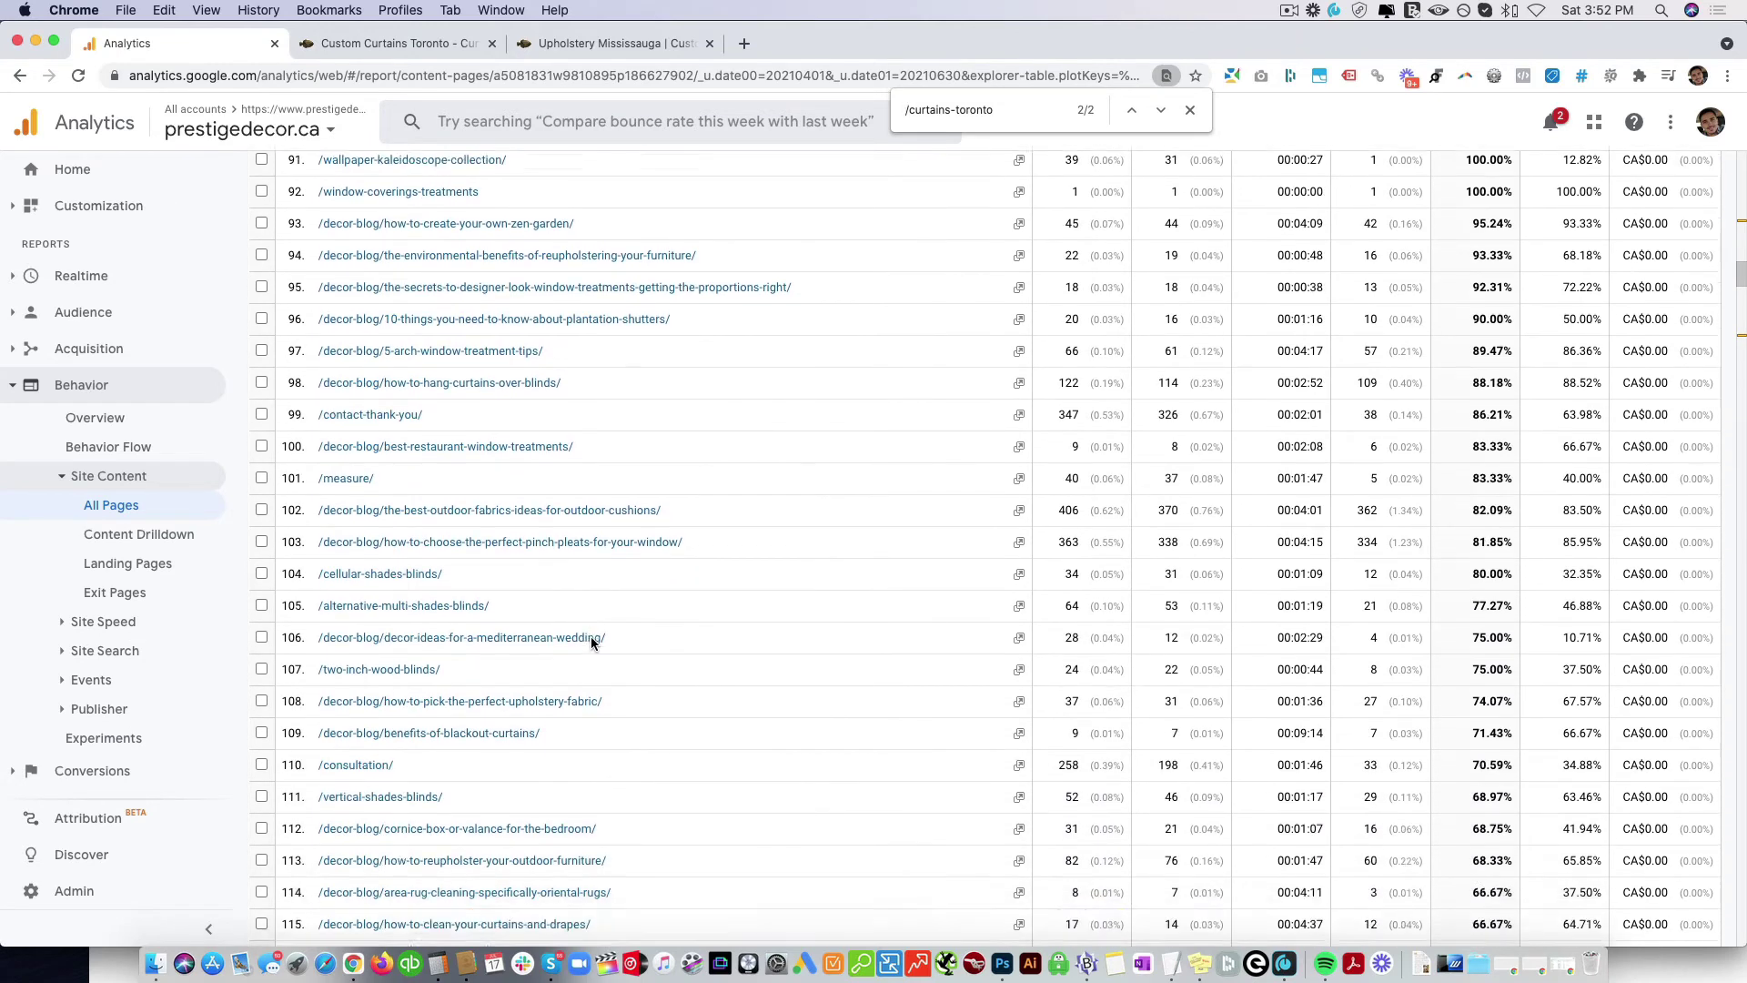
scroll(655, 643, "down", 1)
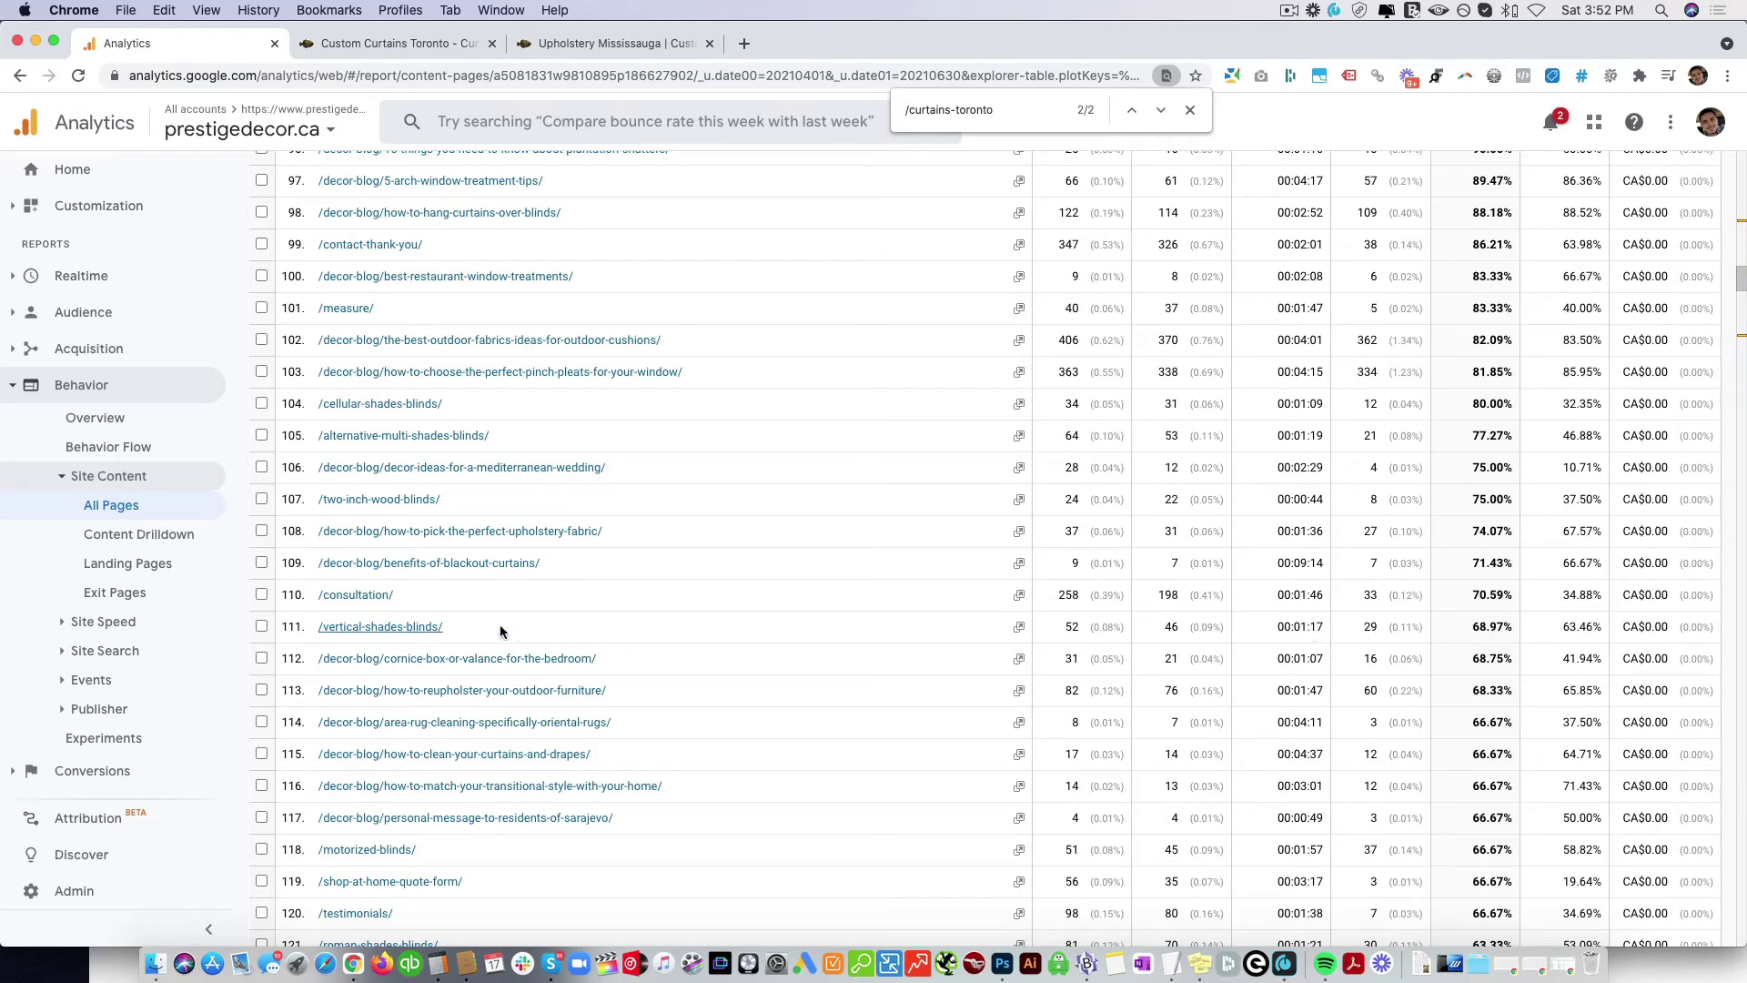
left_click_drag(450, 627, 322, 627)
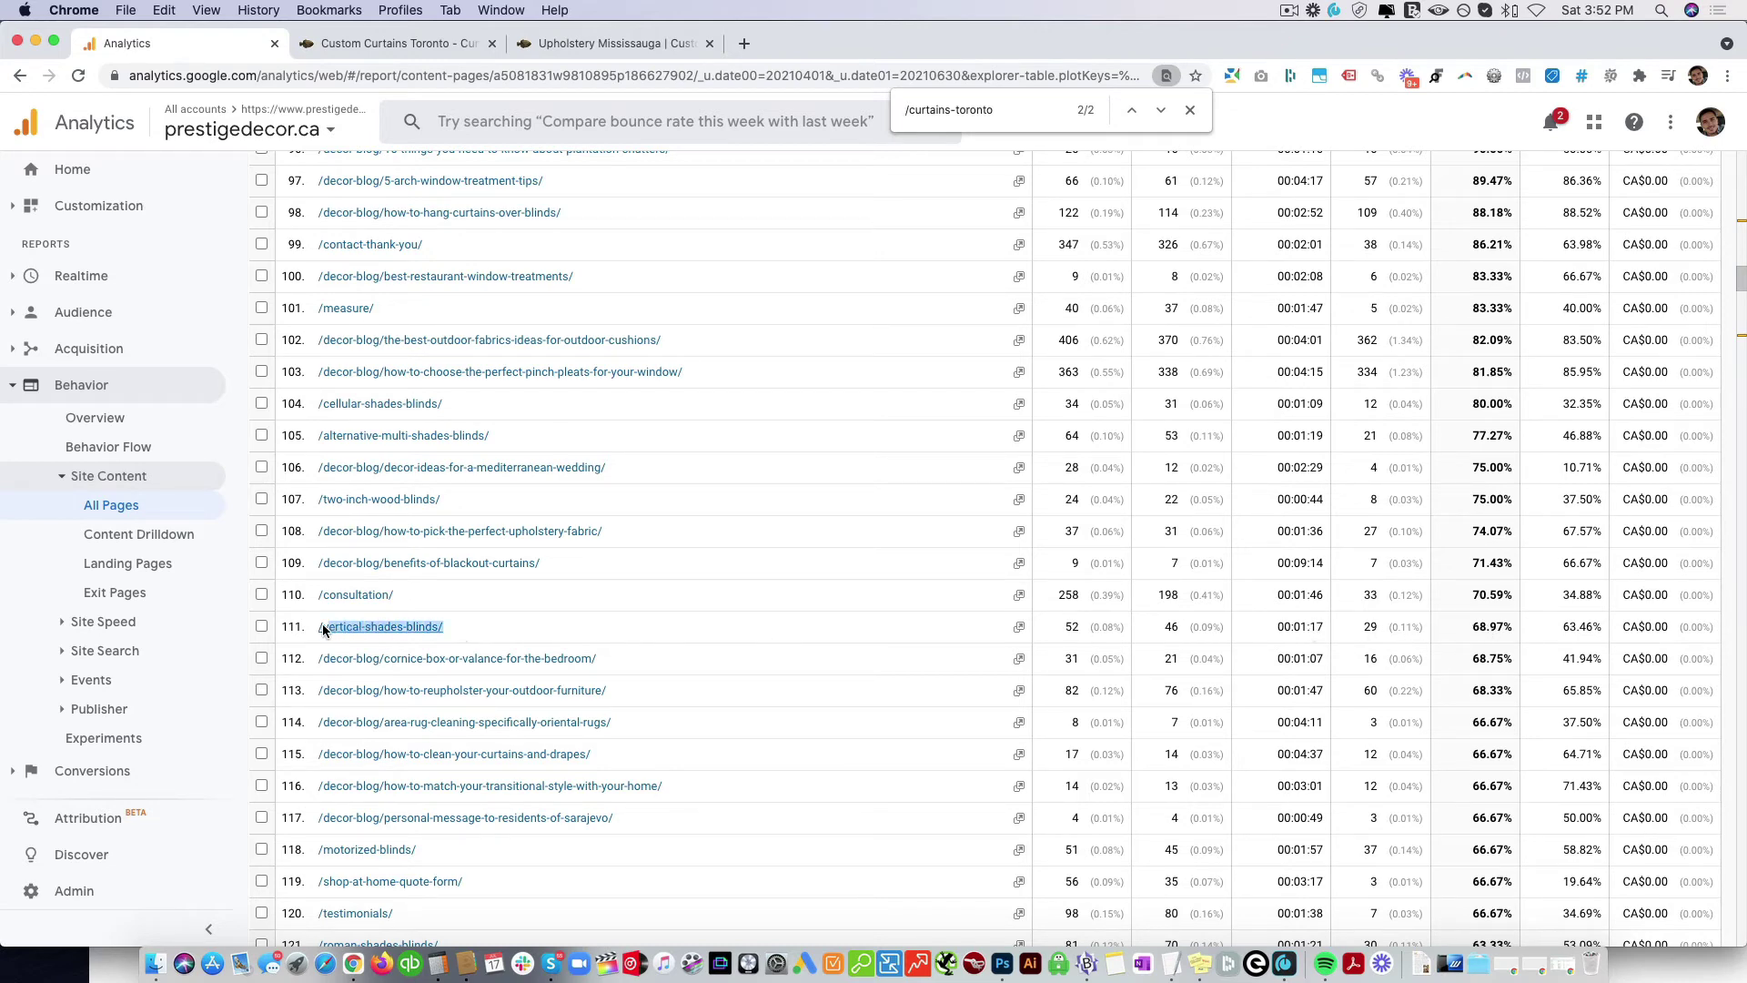
Load the live vertical-shades-blinds page in place of the Curtains Toronto tab
left_click(350, 43)
left_click(354, 75)
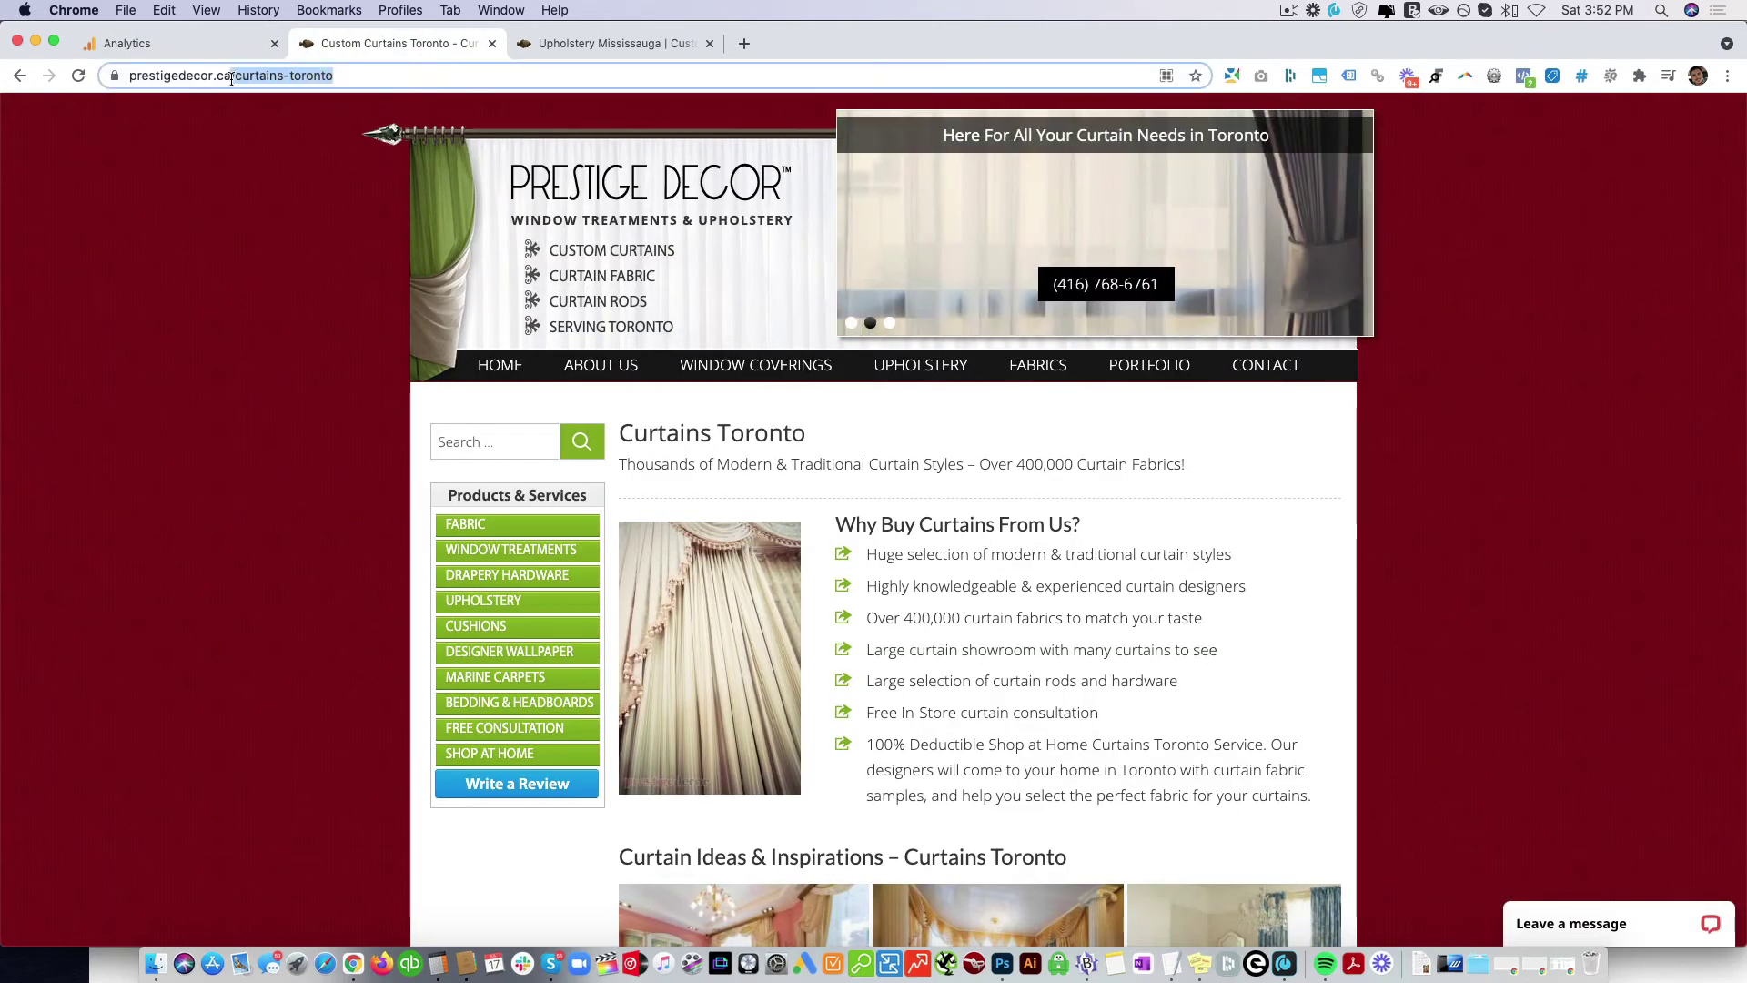
type("https://www.prestigedecor.ca/vertical-shades-blinds/")
left_click(455, 109)
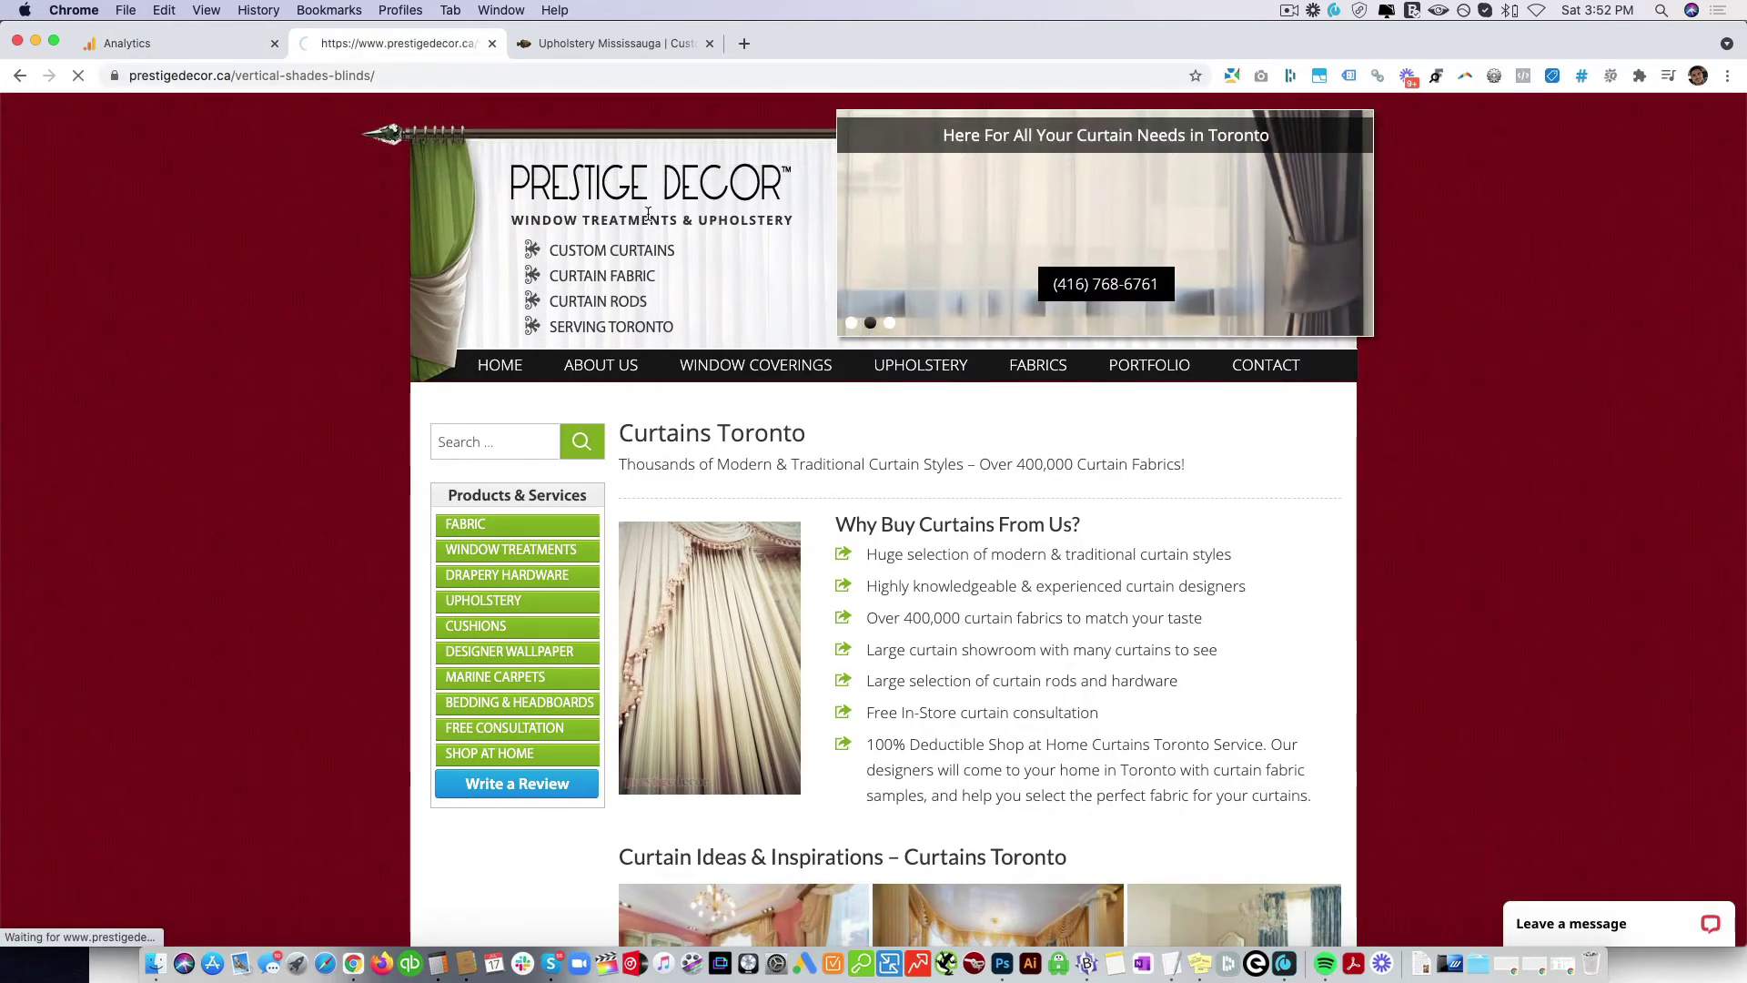
Scroll through the Vertical Shades – Vertical Blinds page to review its content
scroll(975, 433, "down", 14)
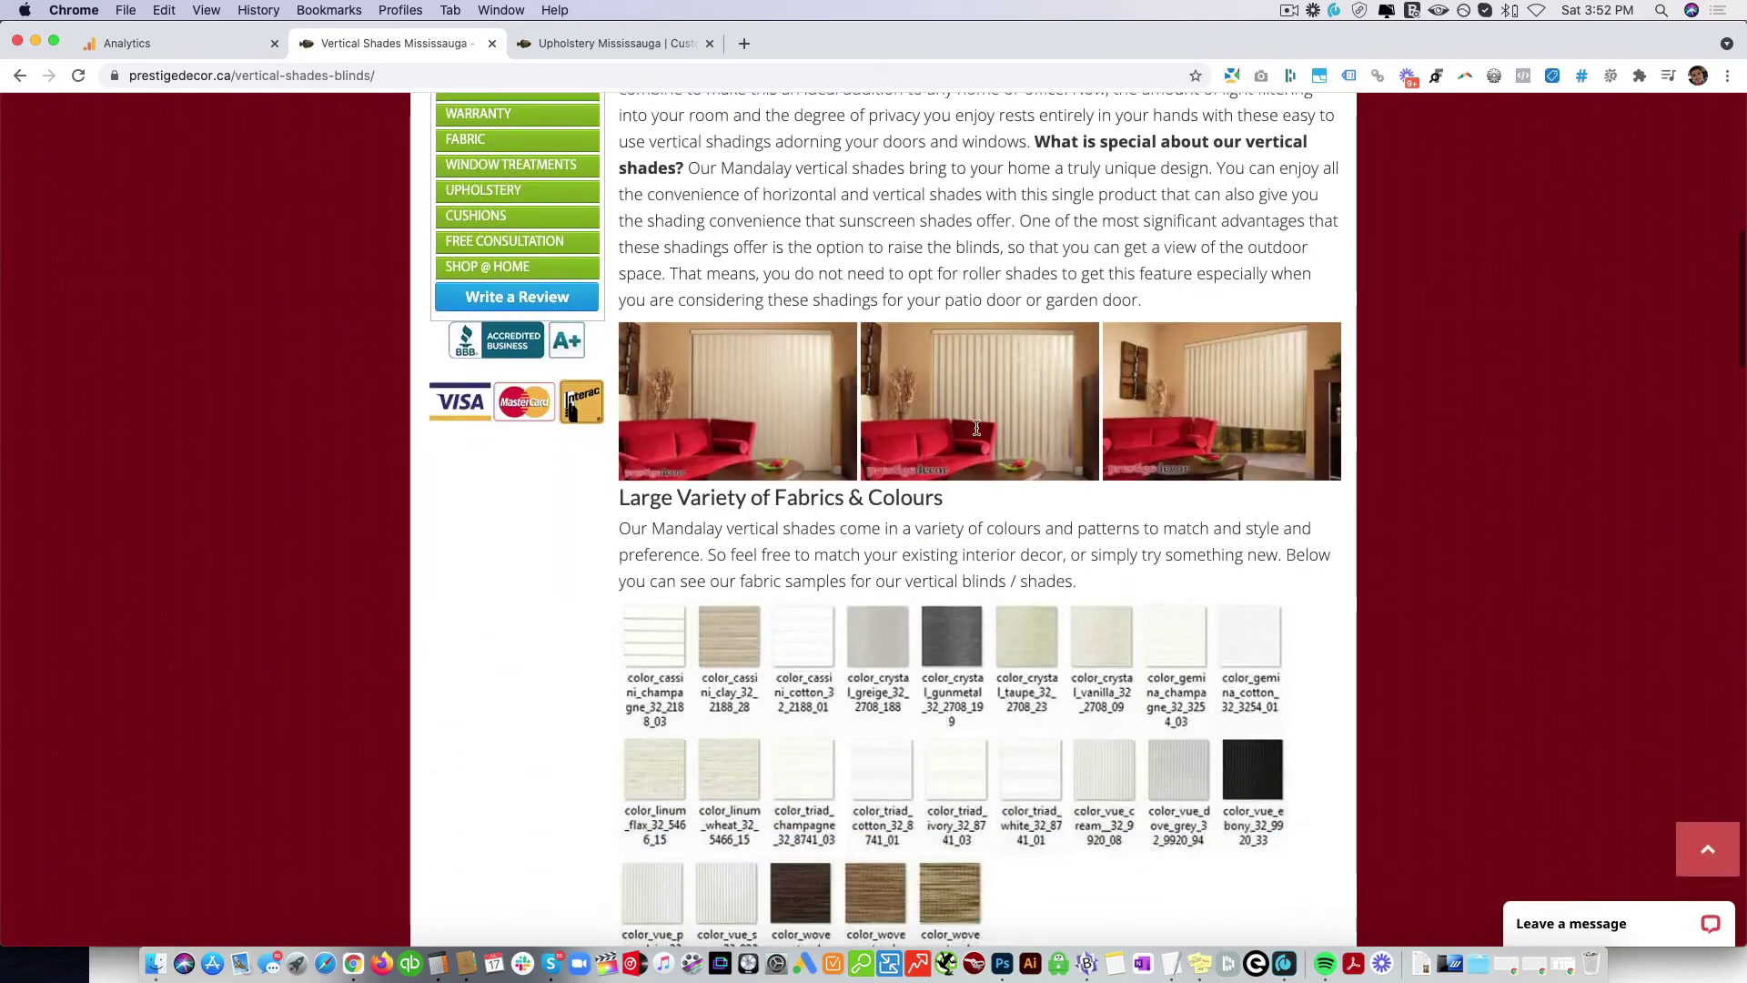
scroll(1131, 446, "down", 20)
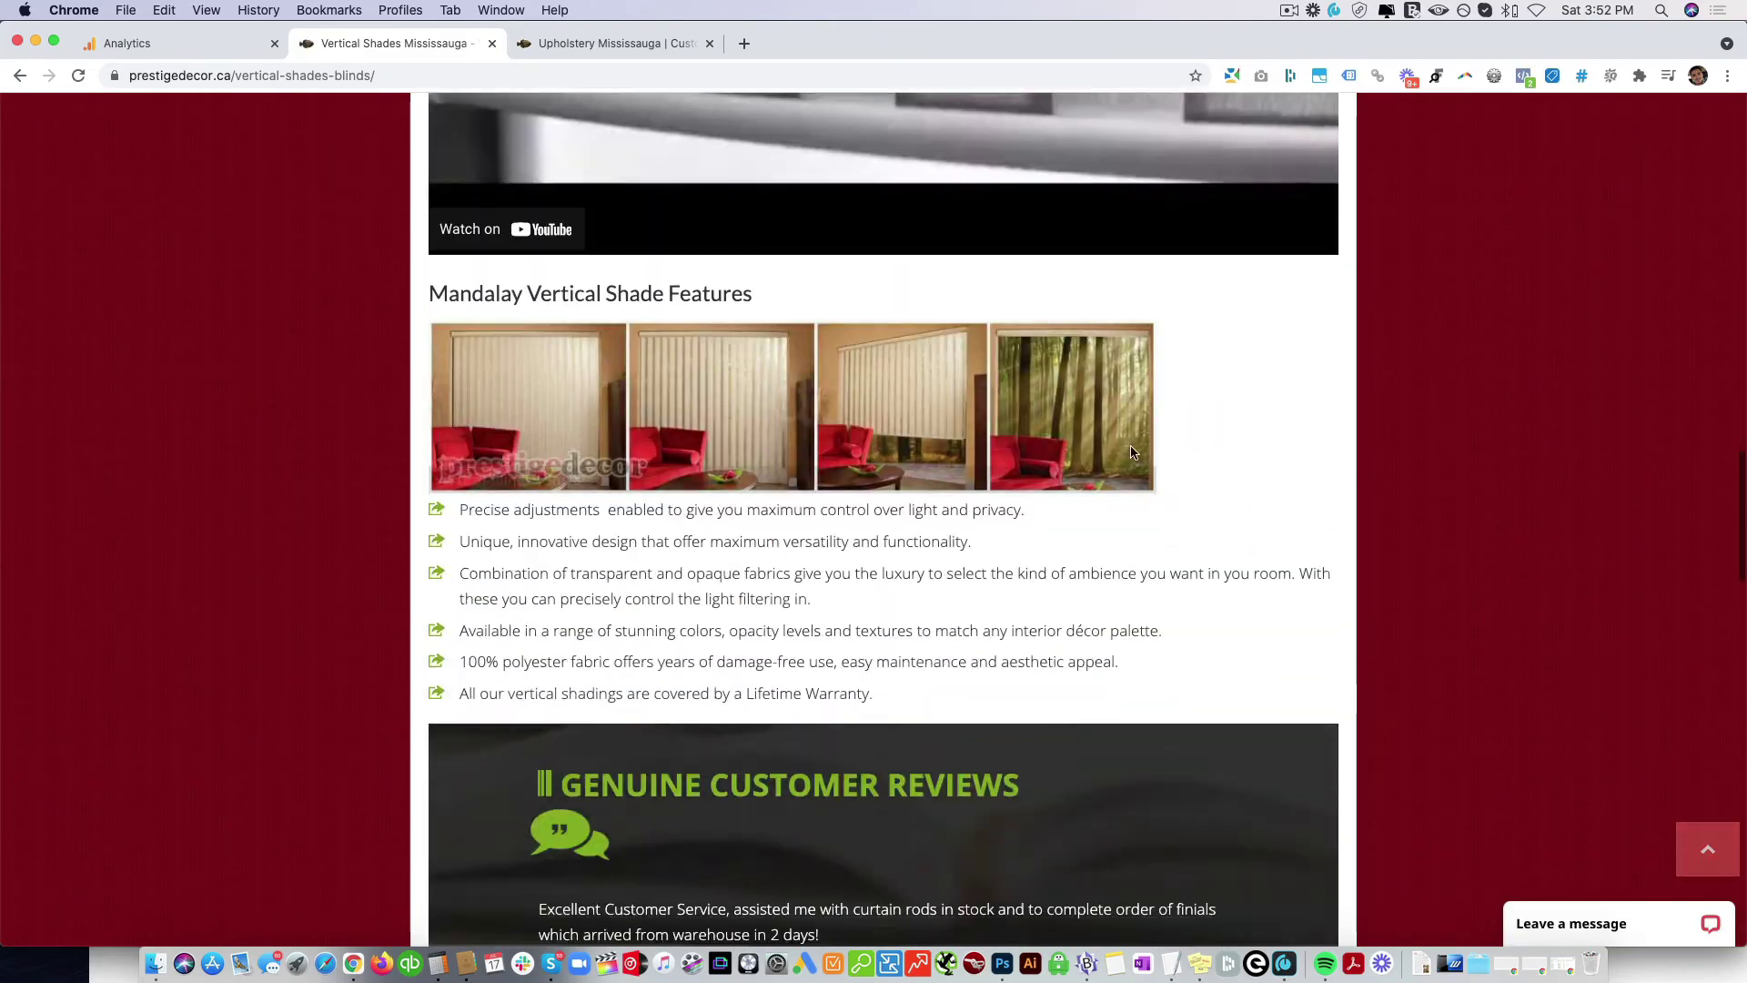
scroll(1131, 452, "down", 5)
scroll(1336, 457, "up", 20)
scroll(1385, 459, "down", 3)
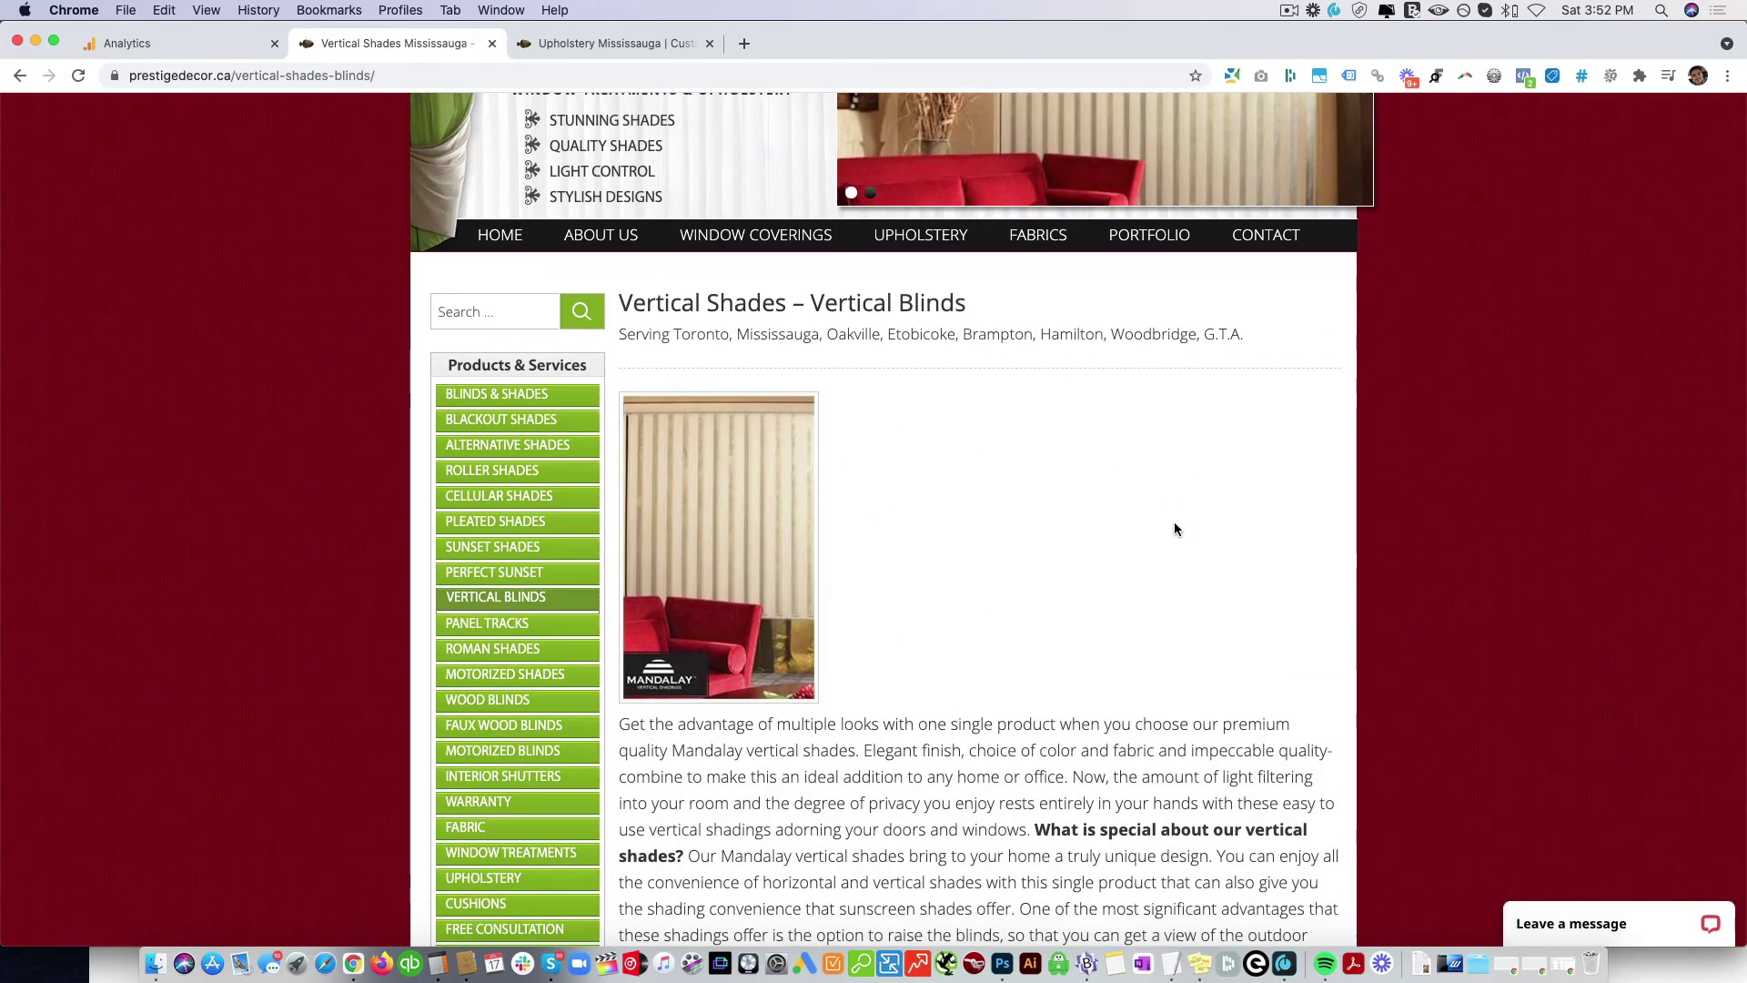
scroll(1176, 512, "up", 3)
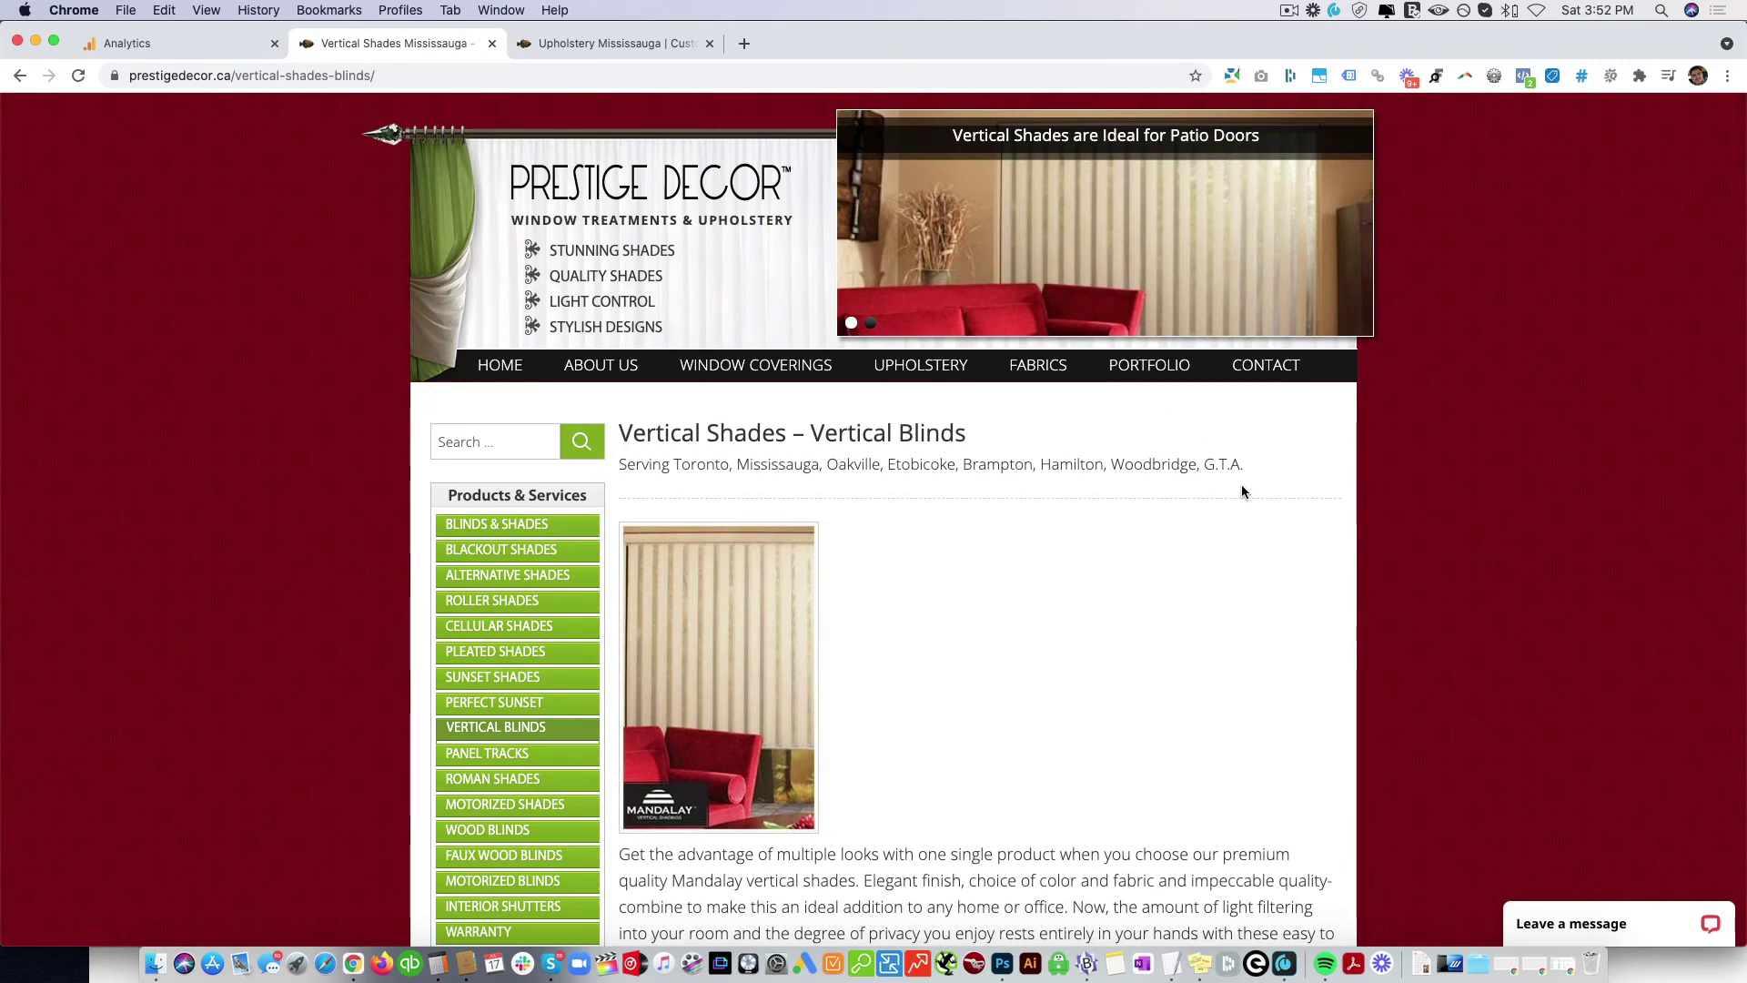
scroll(1239, 573, "down", 4)
scroll(1245, 575, "up", 2)
scroll(1091, 537, "down", 10)
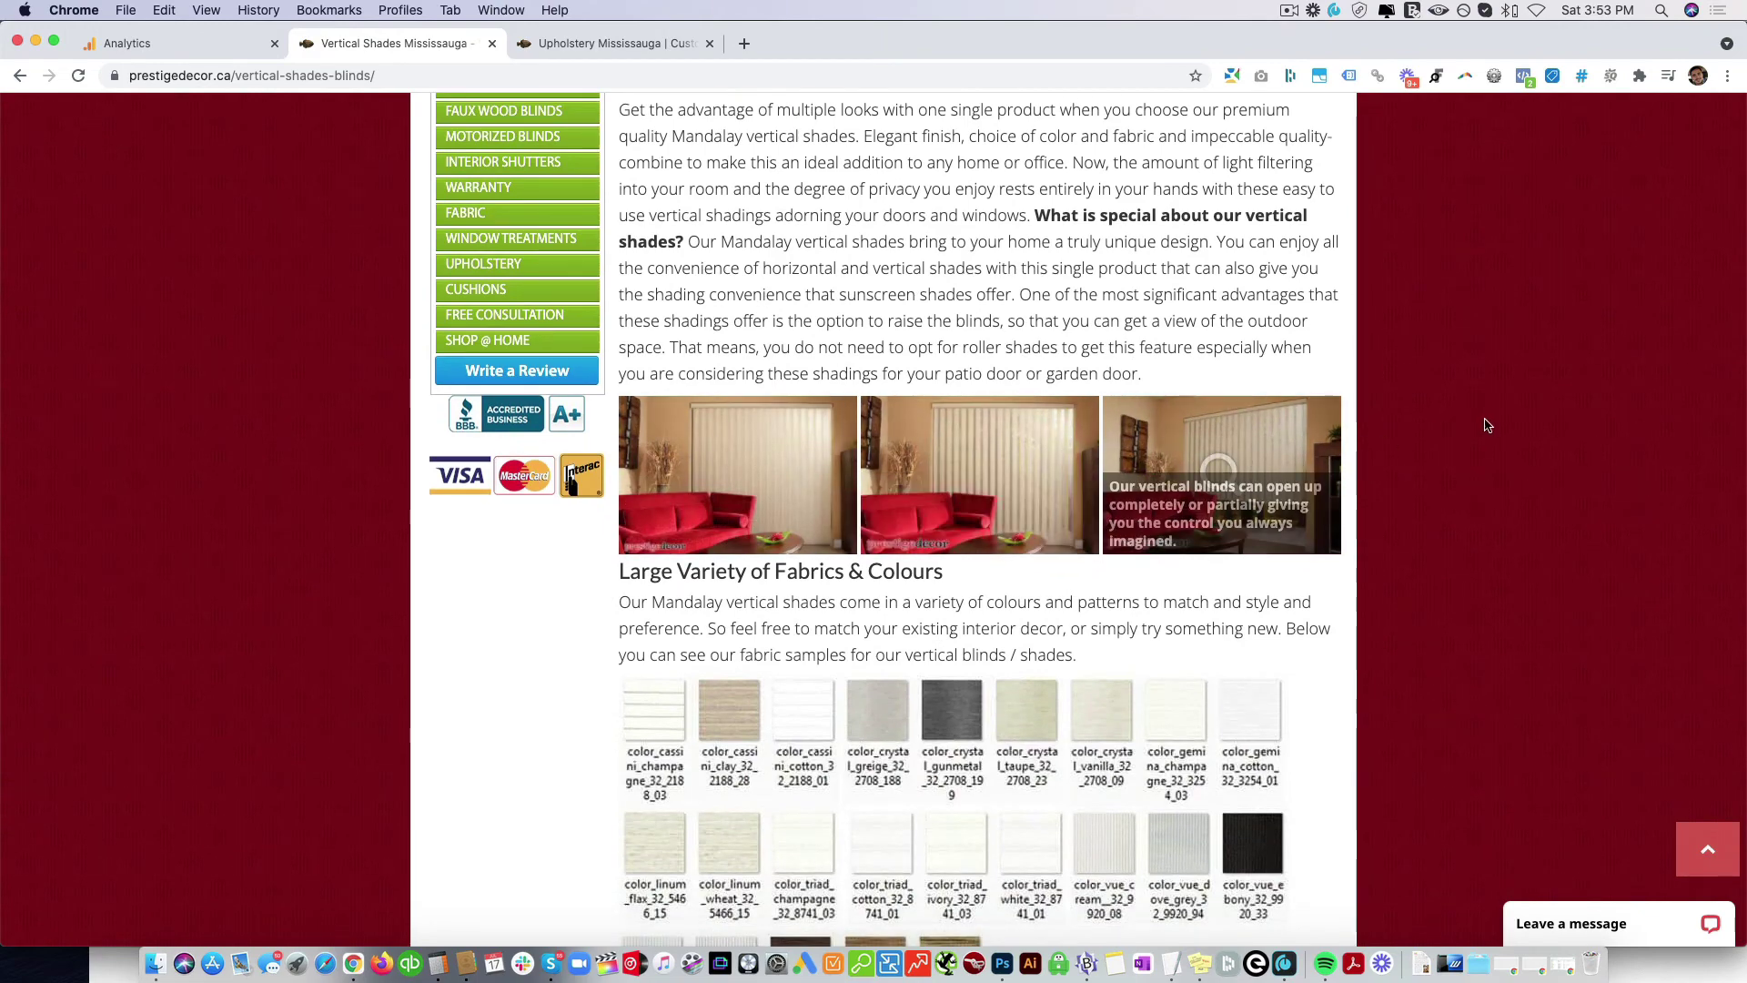
scroll(1492, 510, "down", 12)
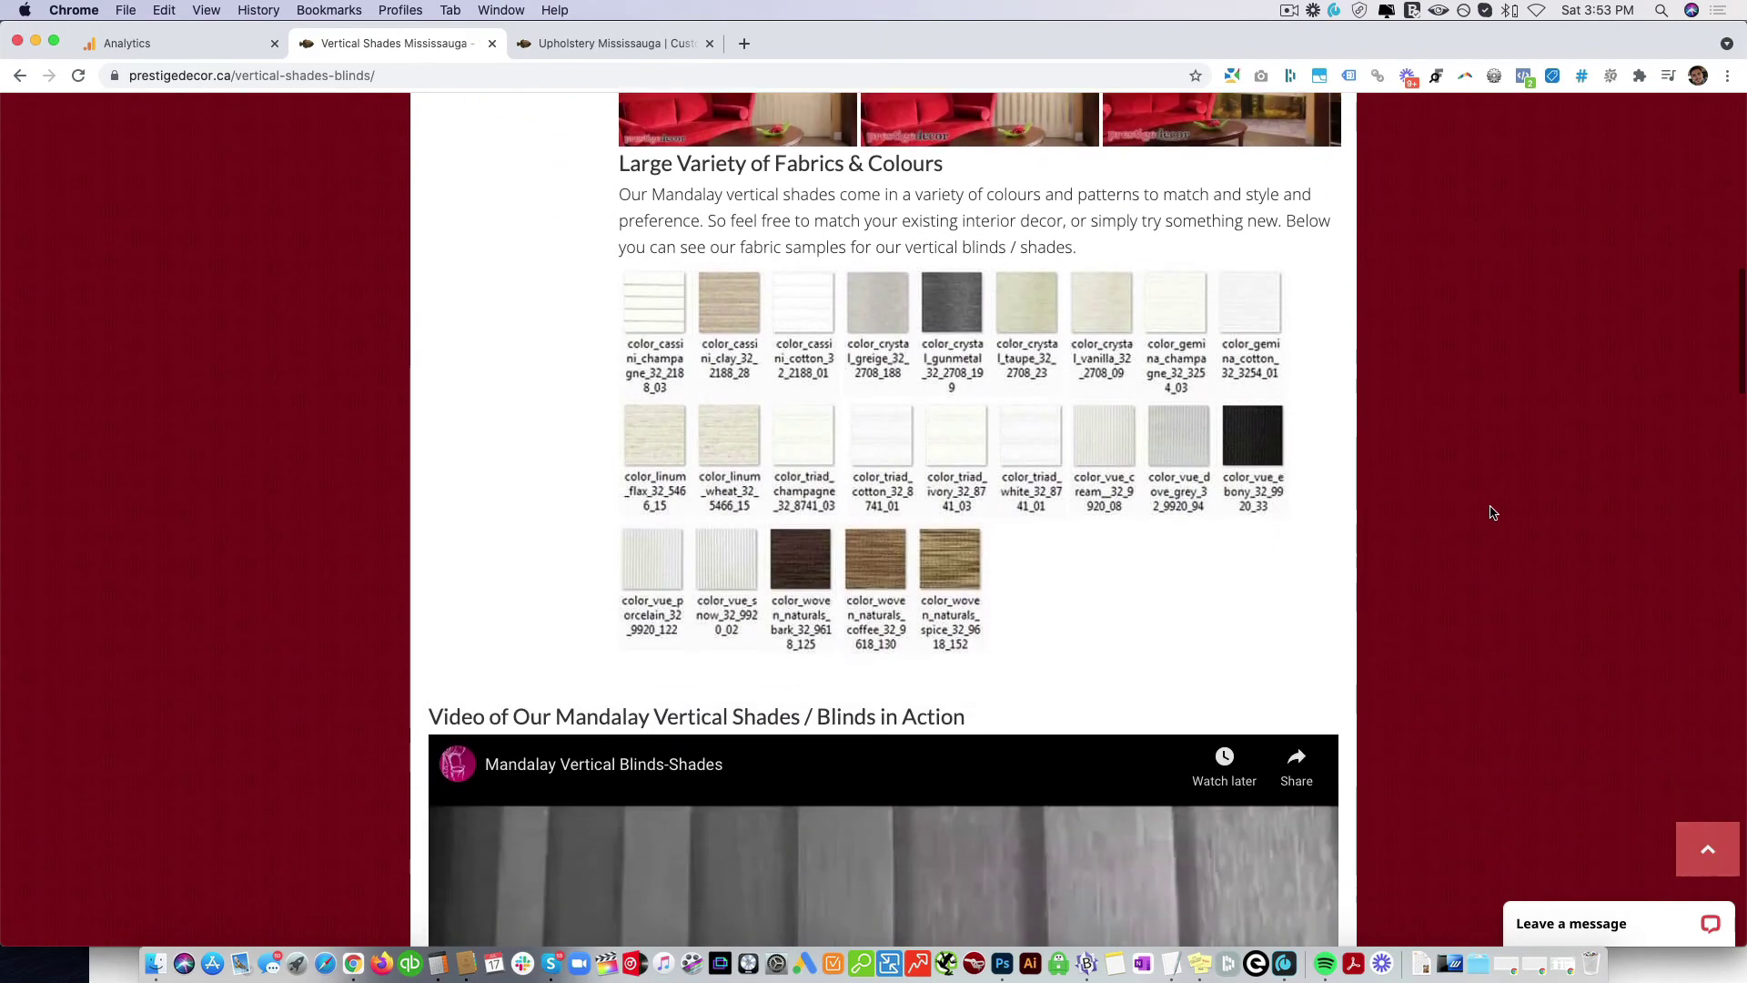
scroll(1492, 512, "down", 20)
scroll(1490, 514, "up", 20)
Scroll further down the All Pages report toward pages with bounce rates near 67%
left_click(168, 40)
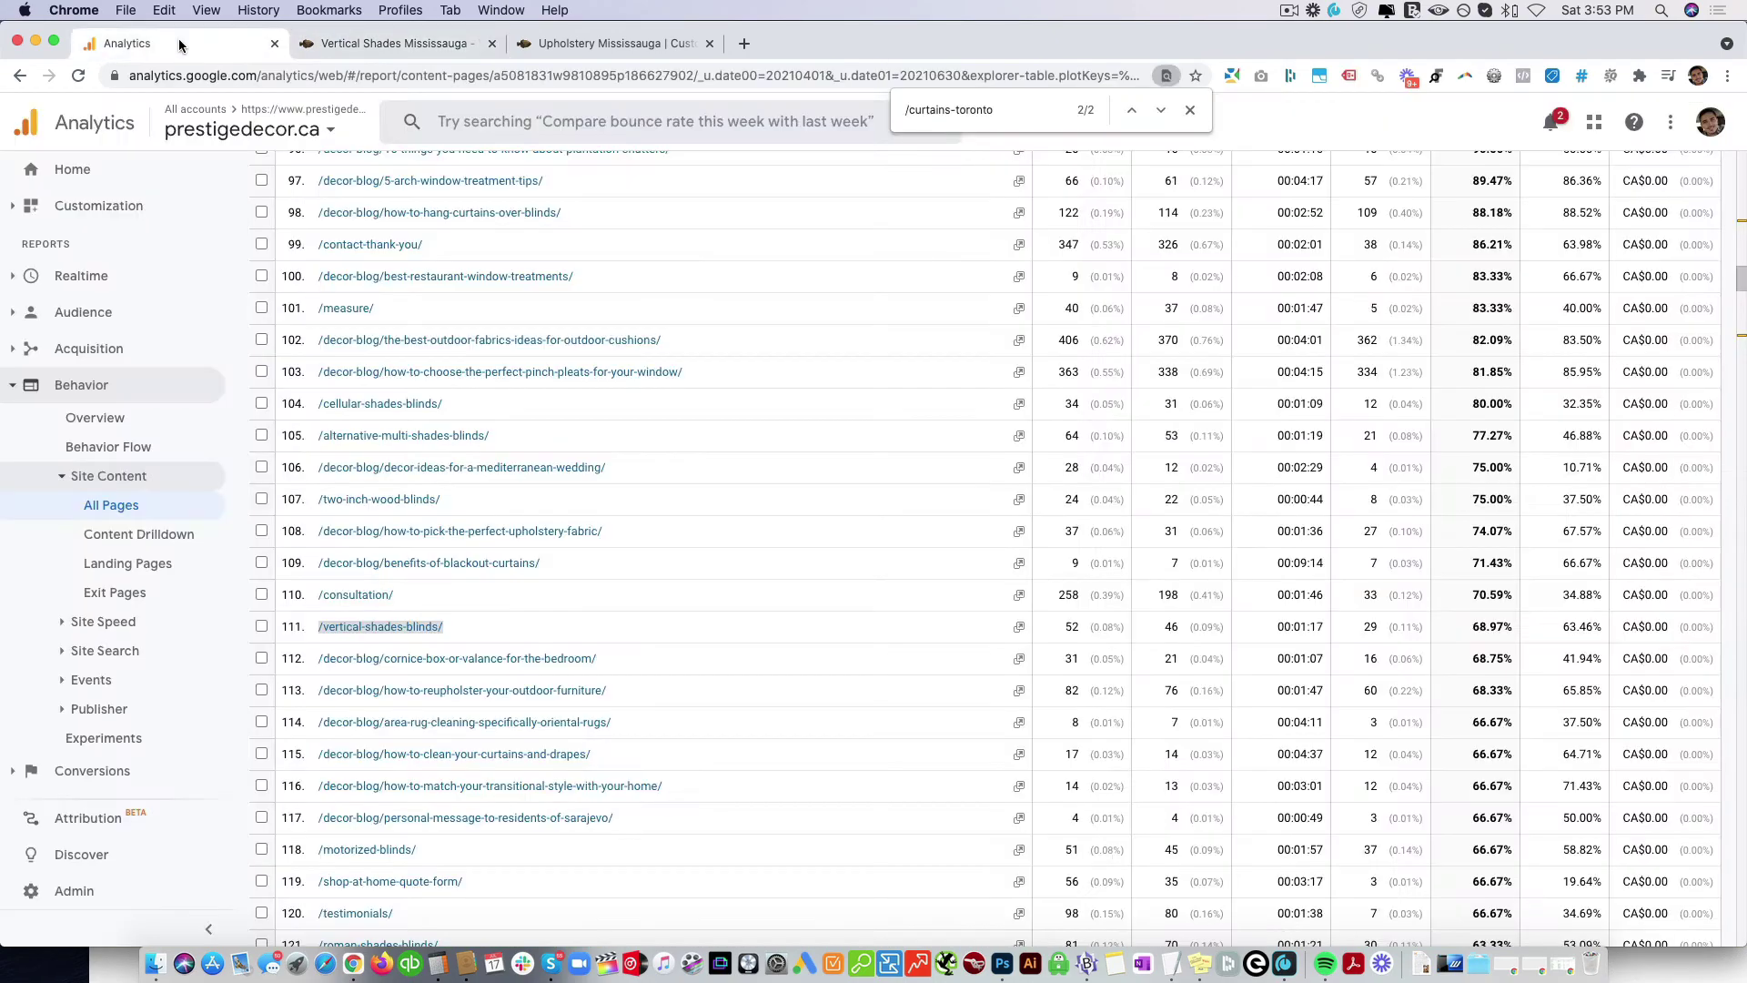
scroll(1047, 557, "down", 5)
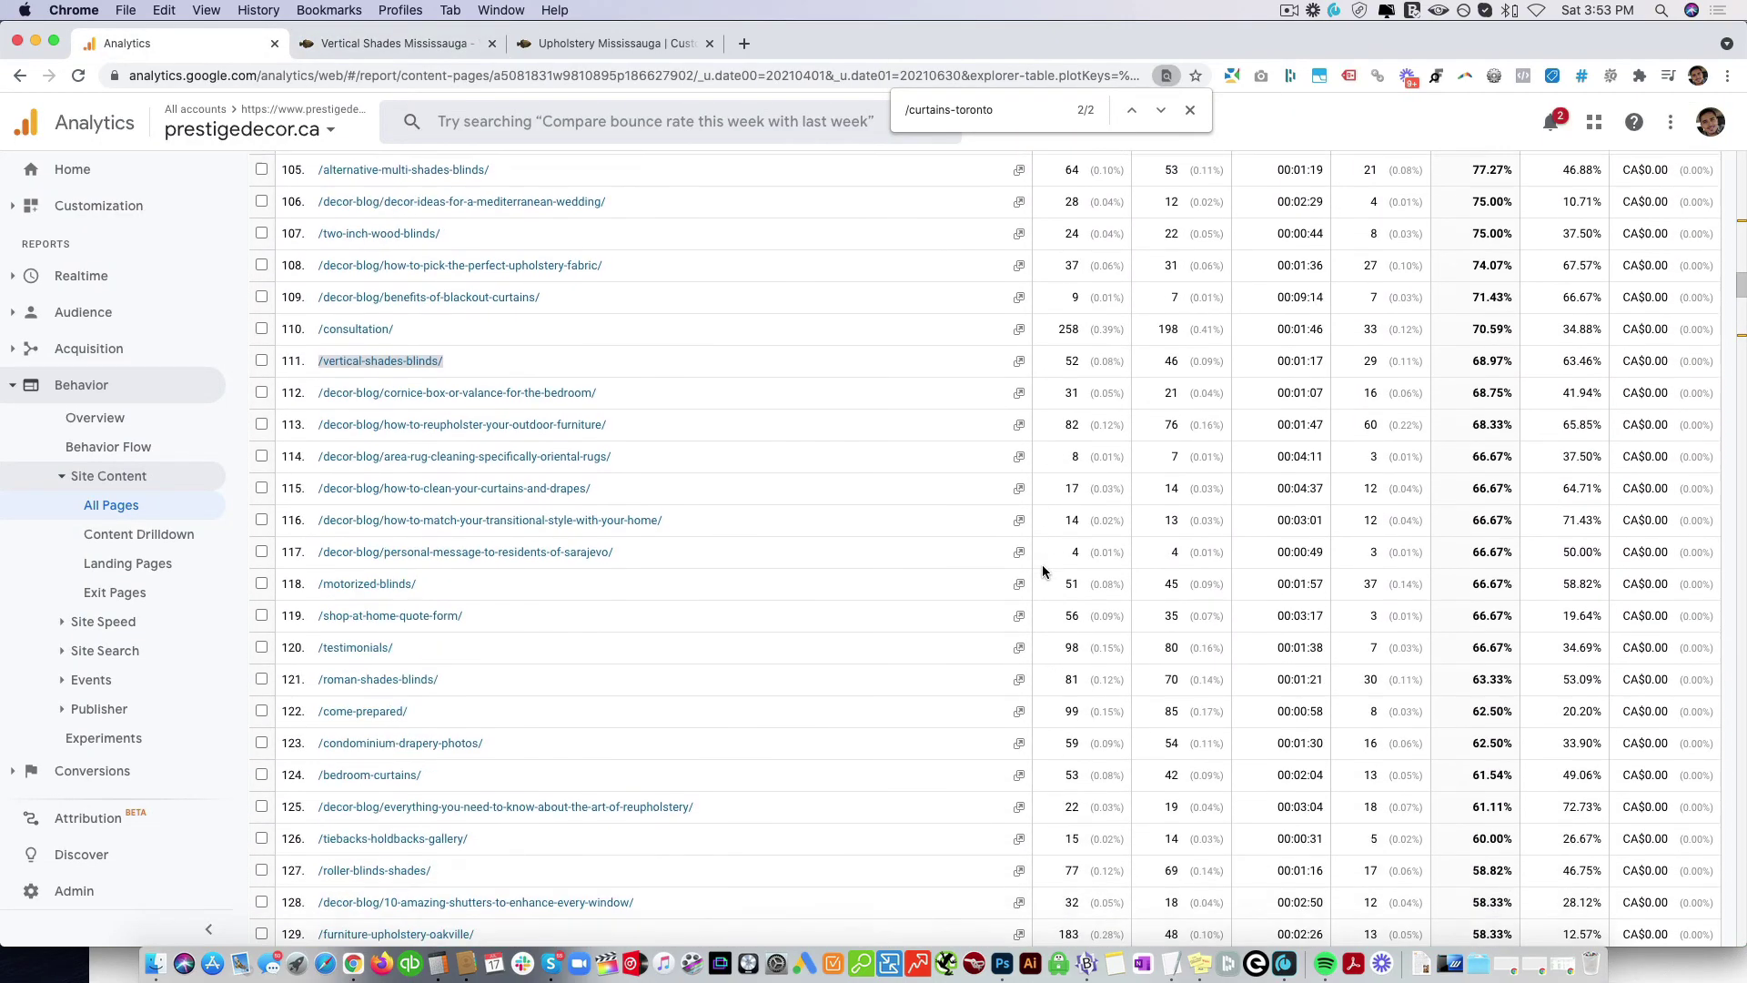
scroll(1006, 573, "down", 1)
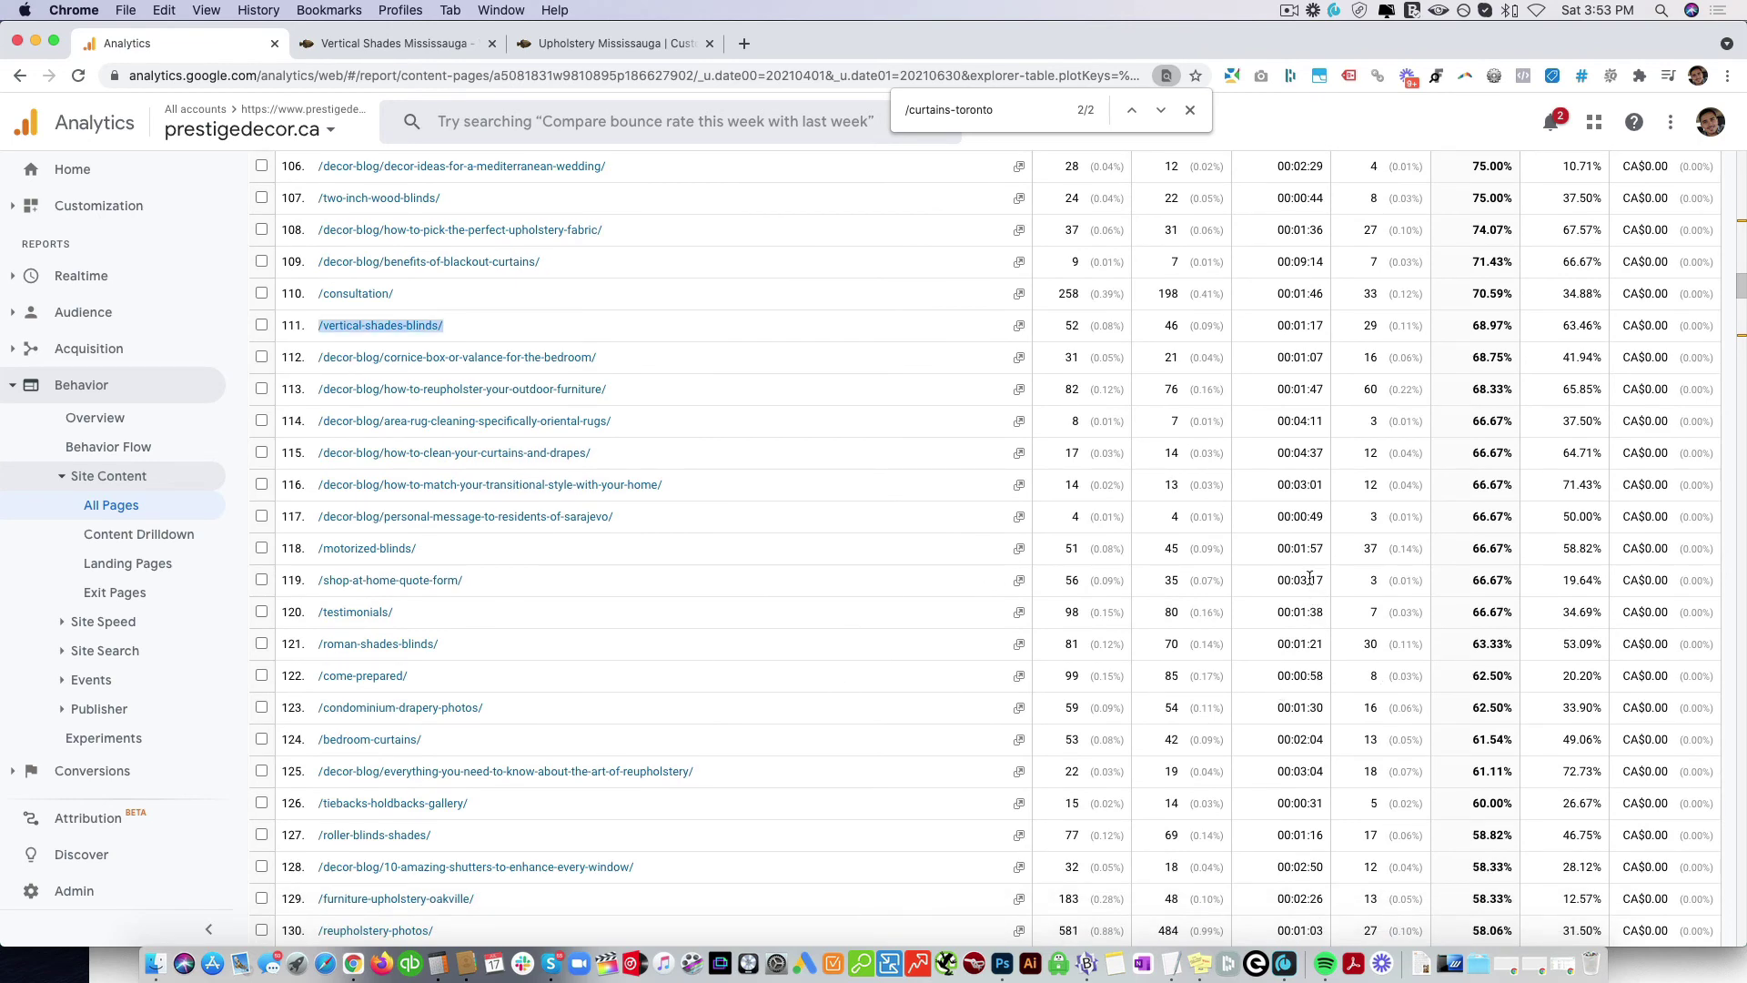
scroll(1311, 755, "down", 1)
scroll(1315, 856, "down", 9)
scroll(1316, 856, "down", 1)
Recheck the vertical blinds page, then return to the report around /contact/ at 52.92% bounce
left_click(444, 48)
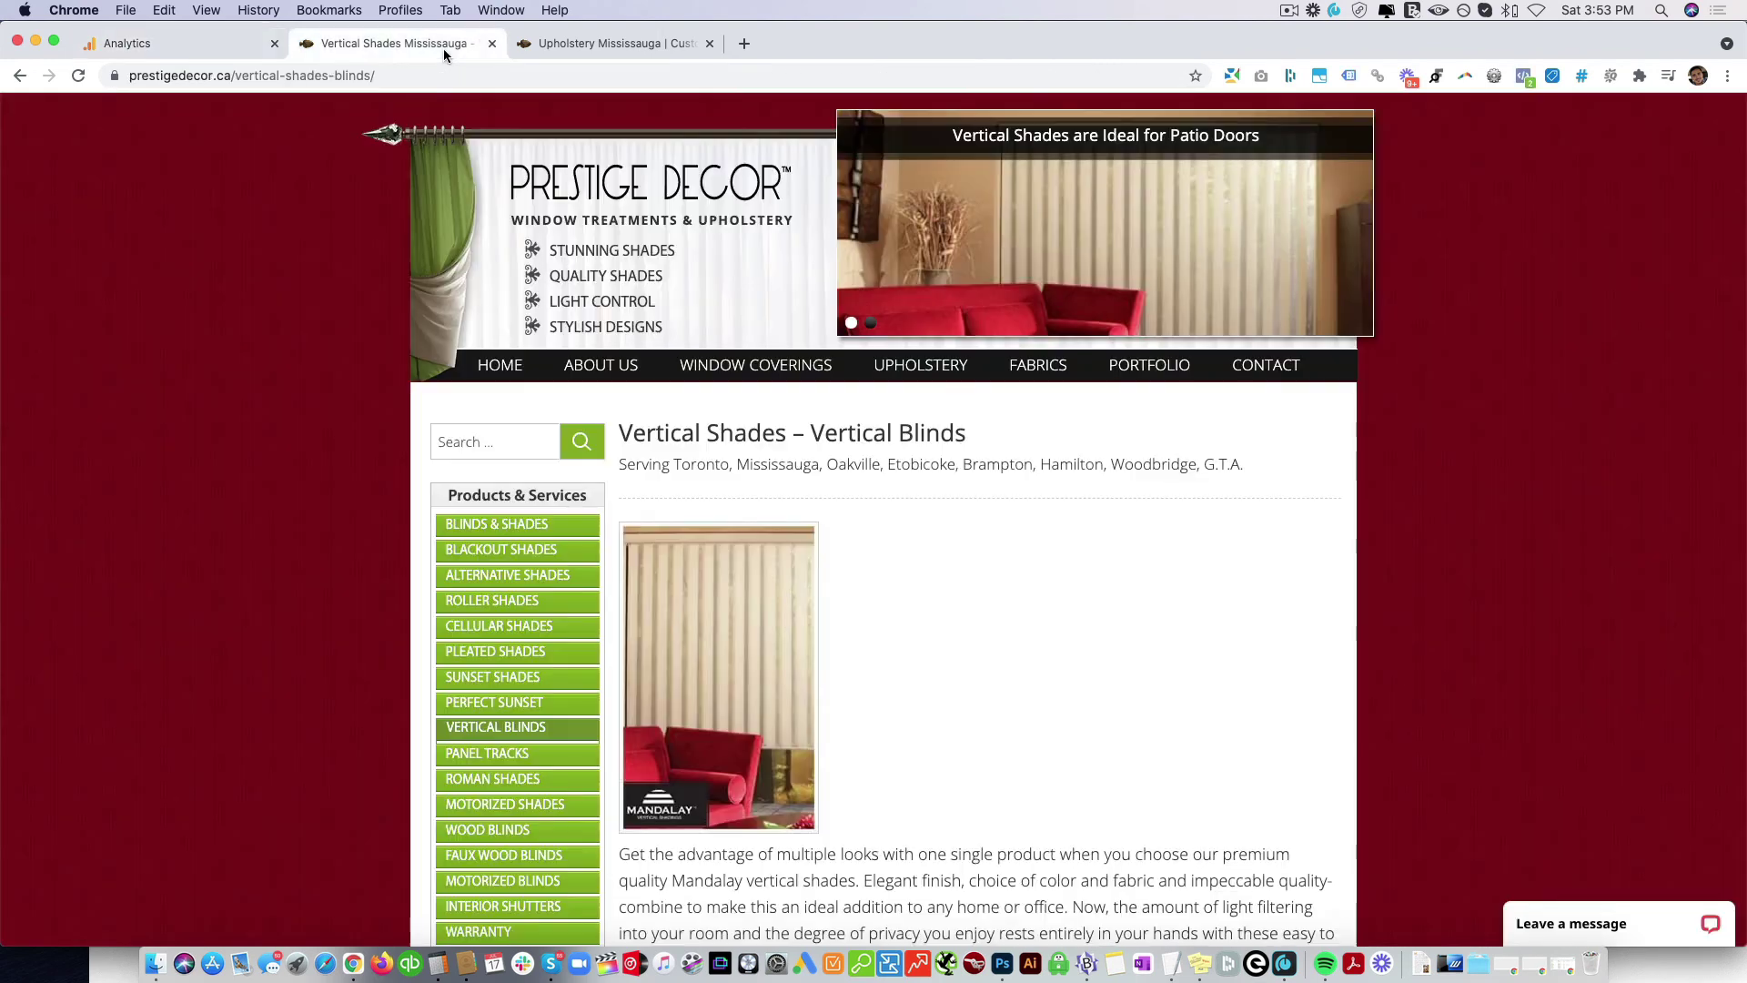
scroll(784, 587, "down", 1)
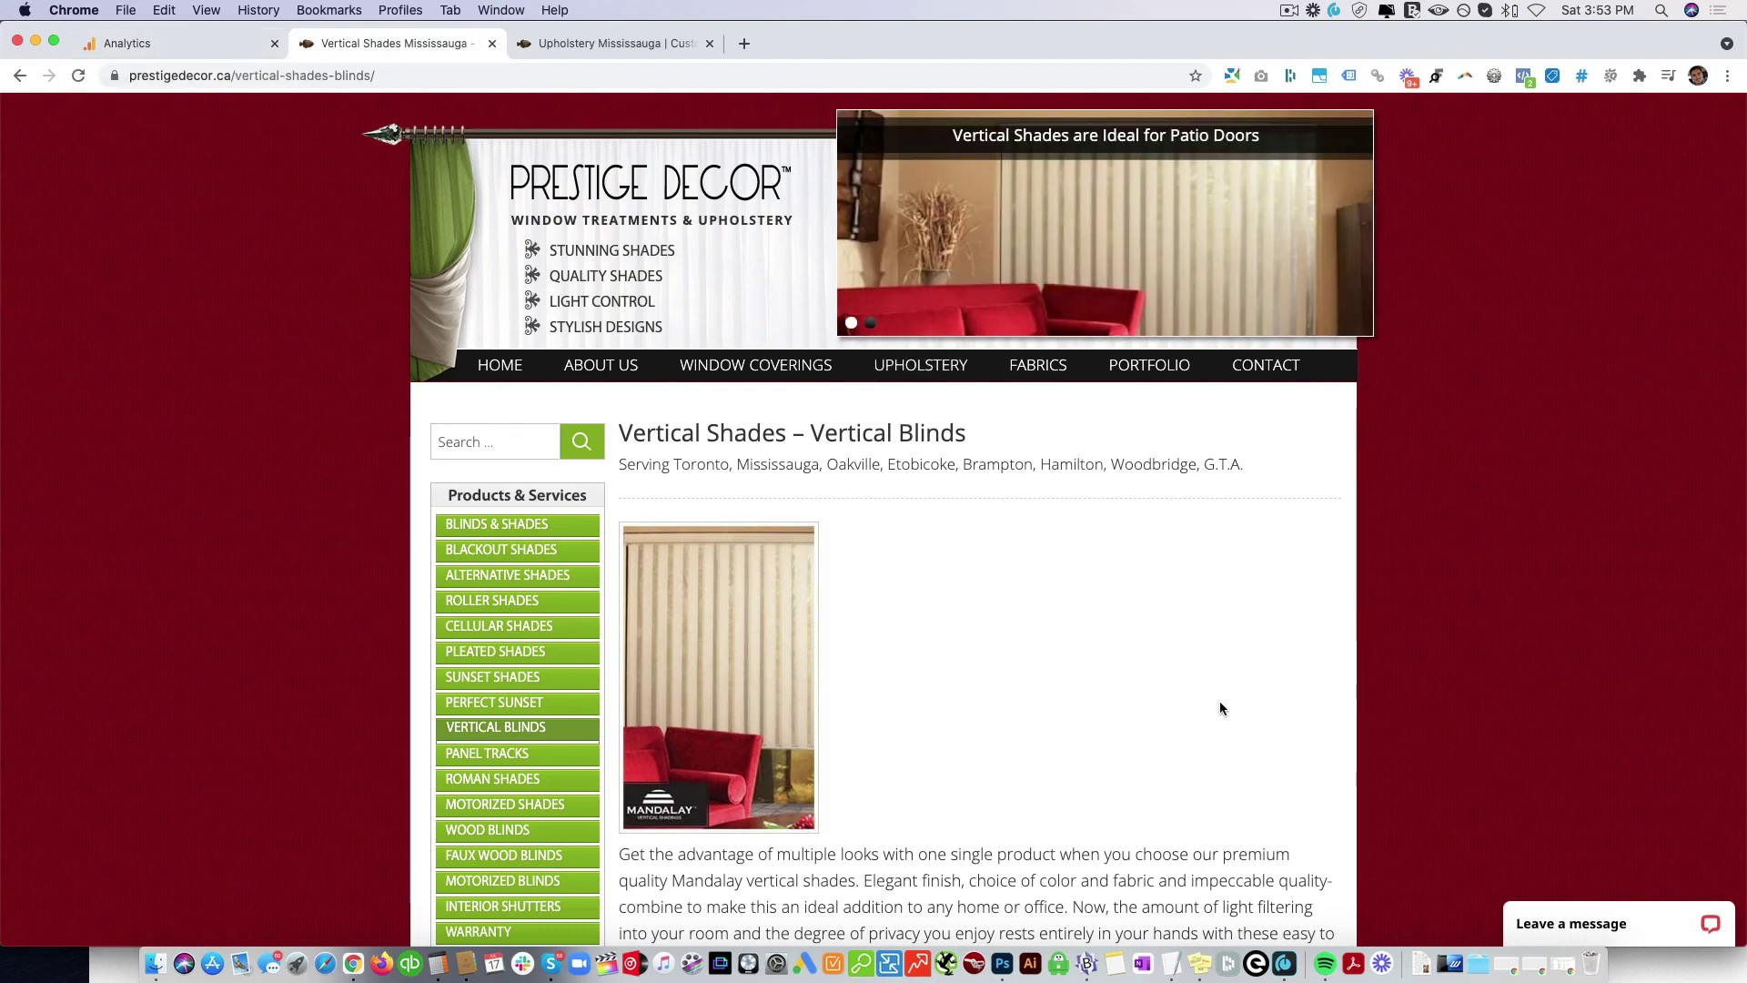
scroll(1220, 700, "down", 9)
scroll(1219, 707, "down", 6)
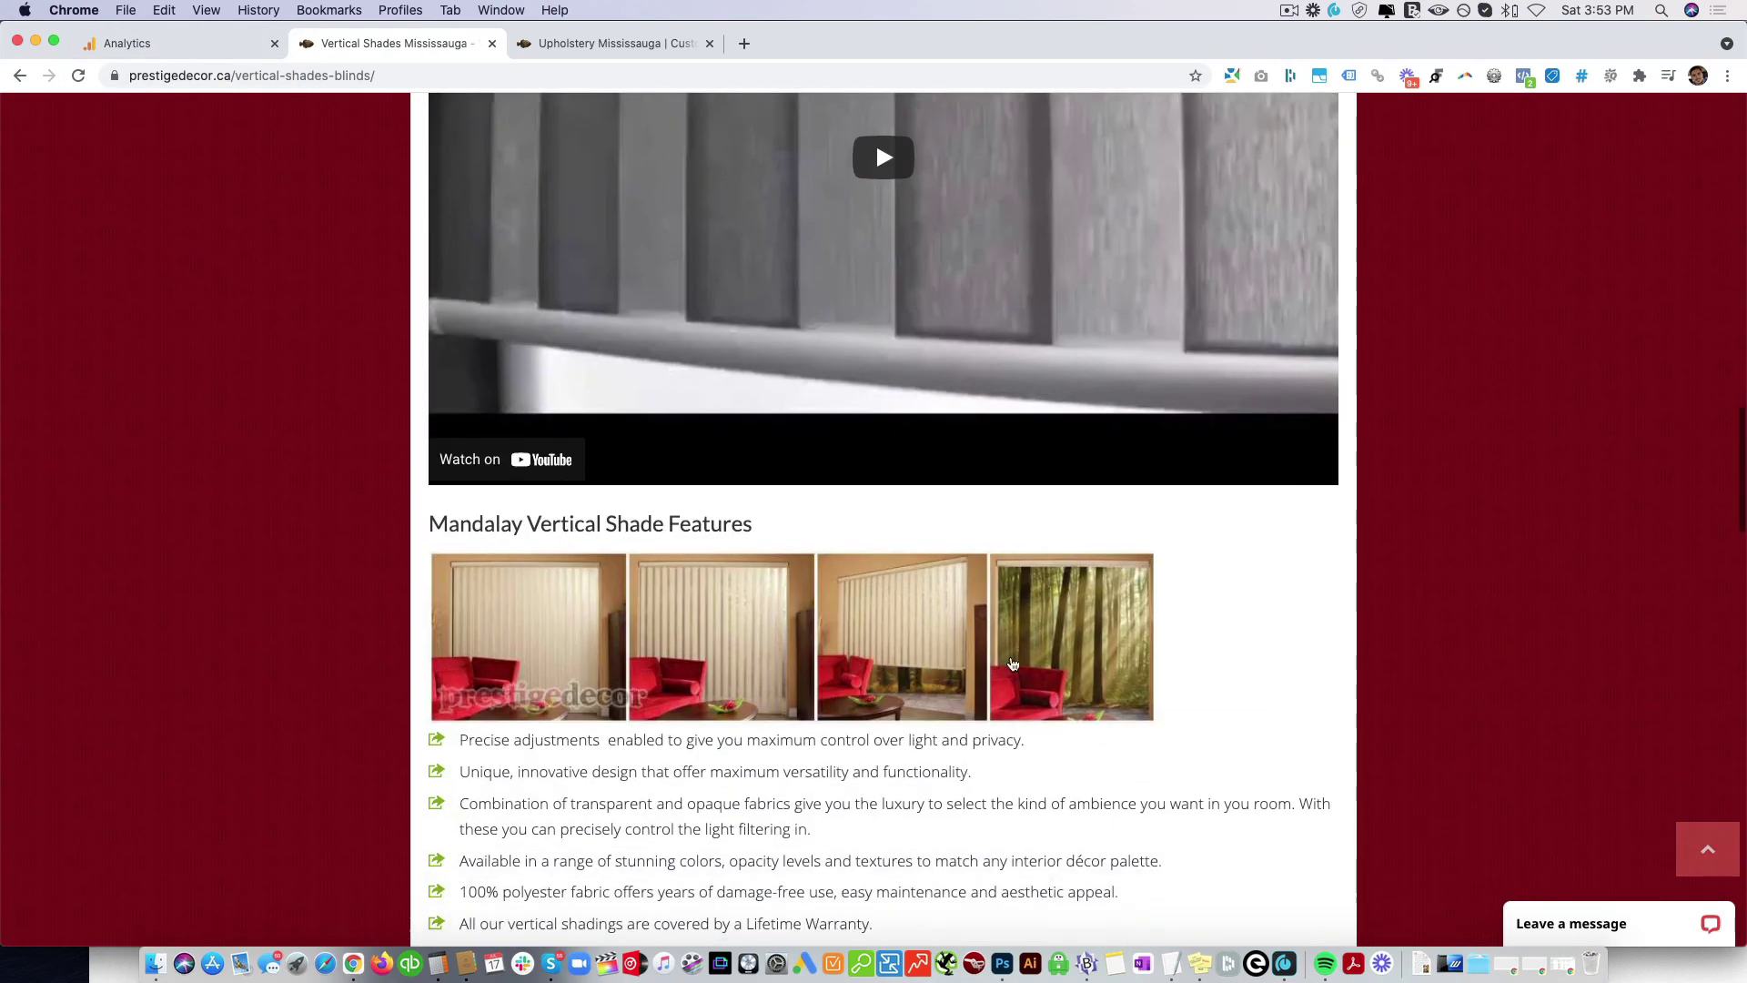
scroll(1053, 767, "down", 2)
scroll(1137, 746, "up", 15)
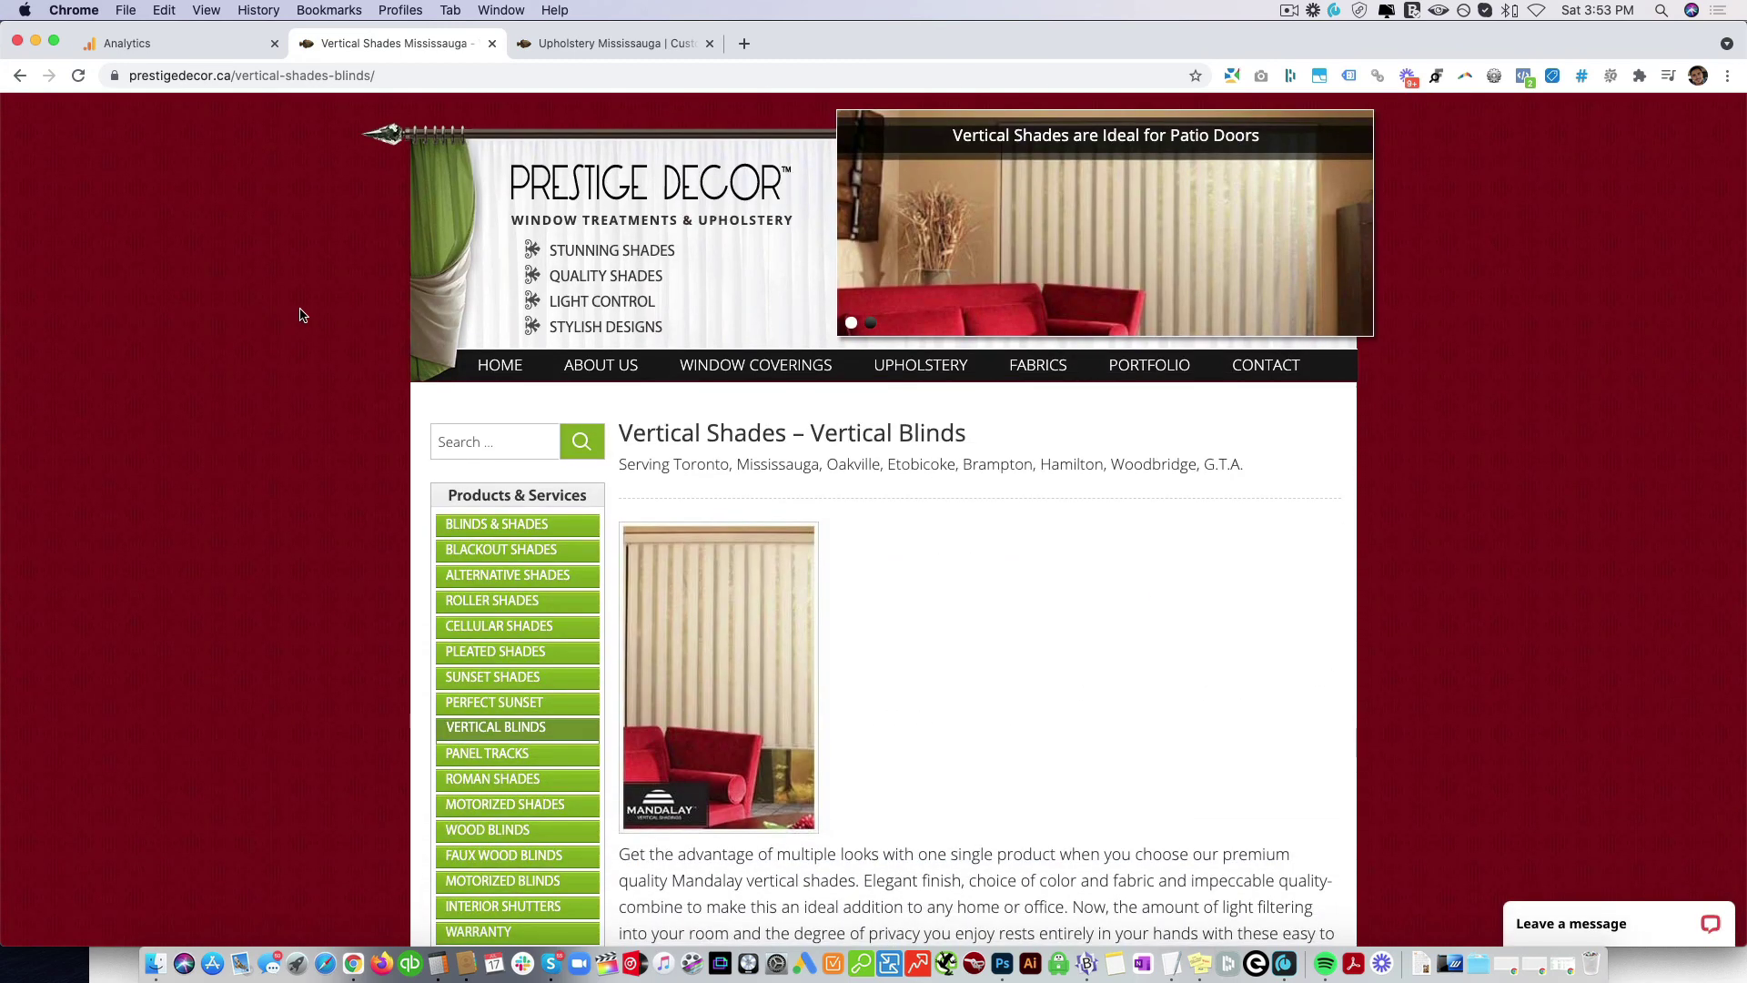
left_click(157, 46)
scroll(1114, 647, "down", 1)
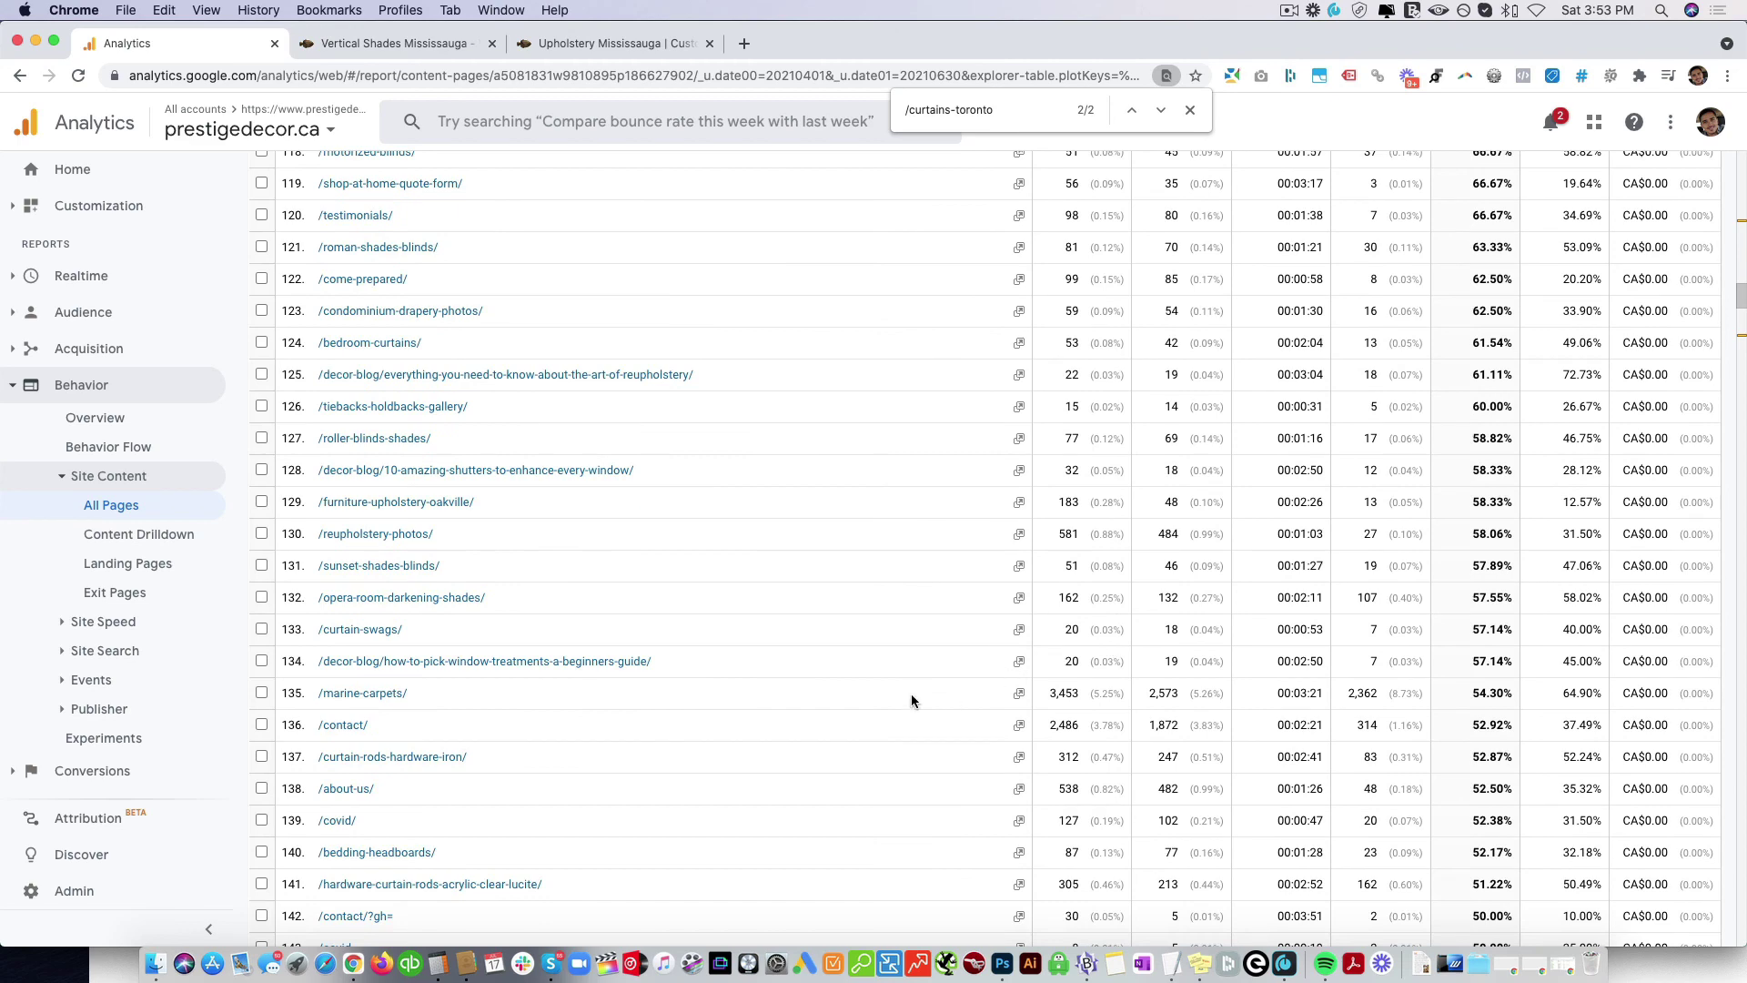